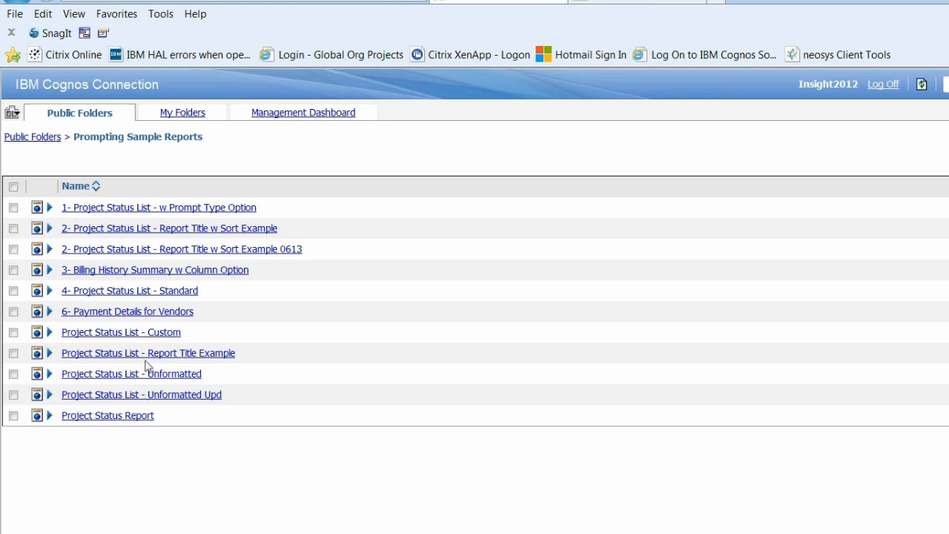
- Run the report "1- Project Status List - w Prompt Type Option" with Select from List of Projects as the prompt type
left_click(144, 293)
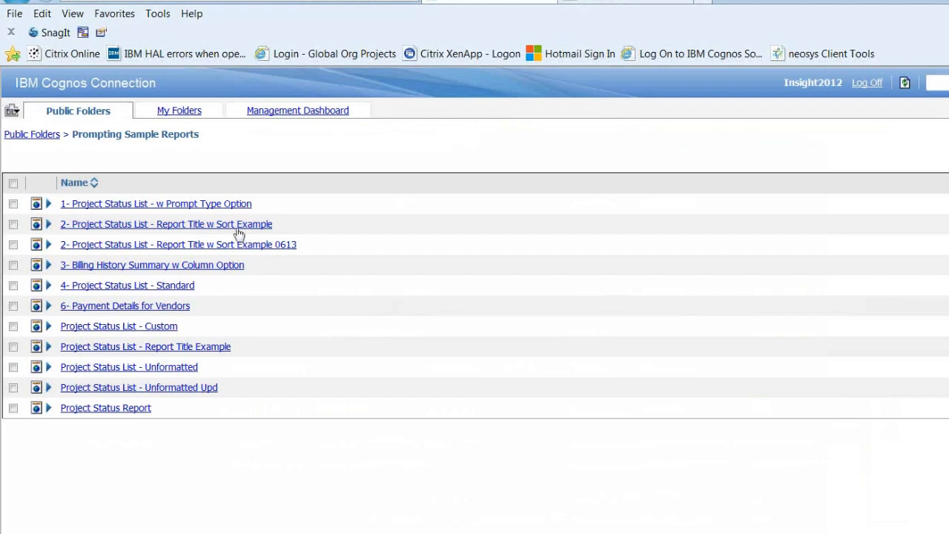
left_click(208, 208)
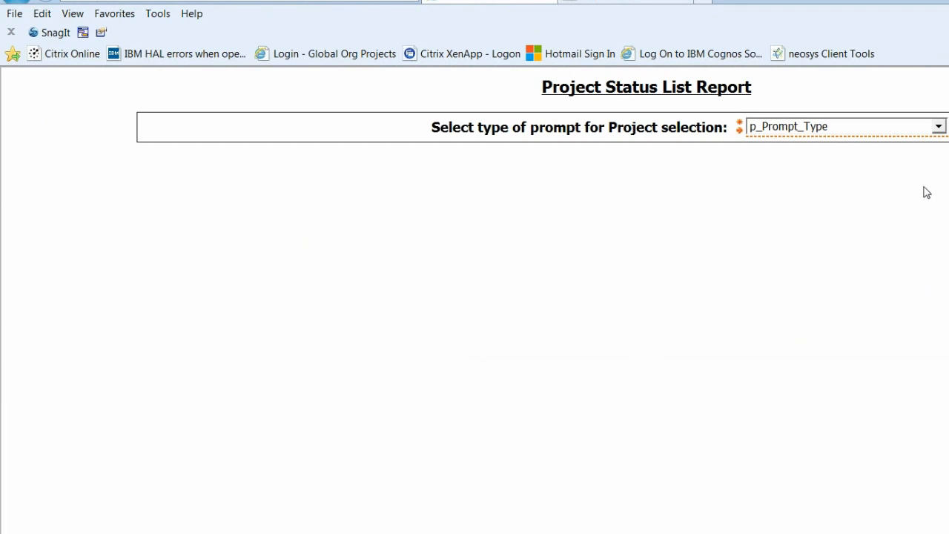
left_click(939, 128)
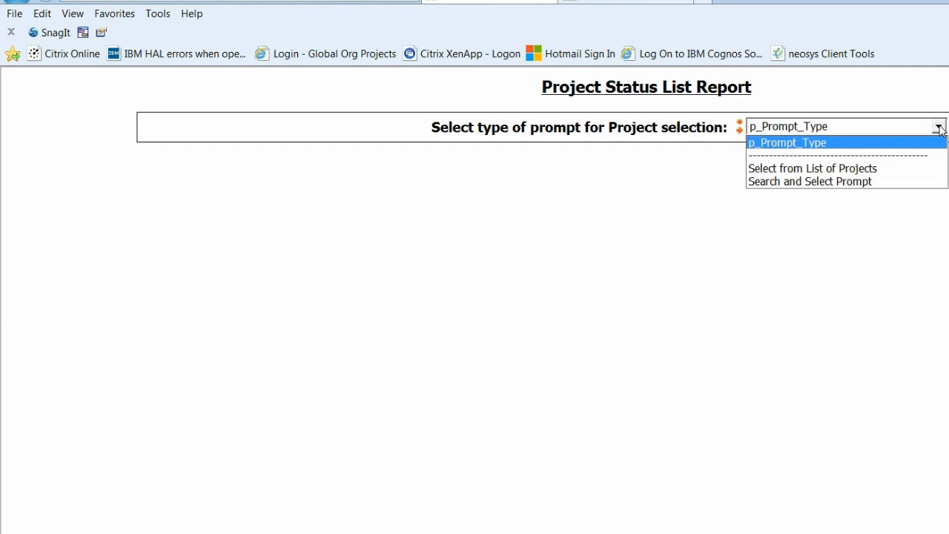
left_click(870, 170)
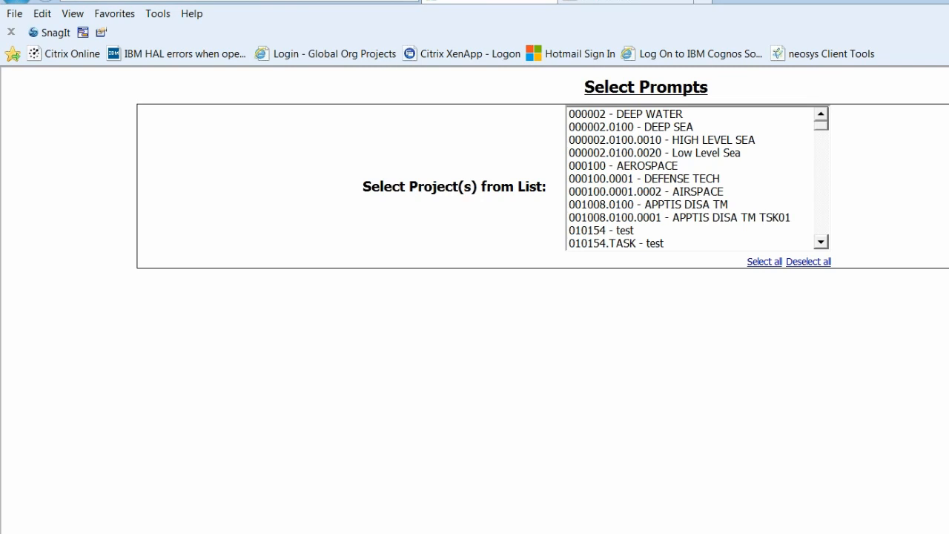
- Select the projects 100001.01 - Milestones-Fixed Price and 100001.02 - IDIQ - T&M together in the project list
scroll(475, 300, "down", 1)
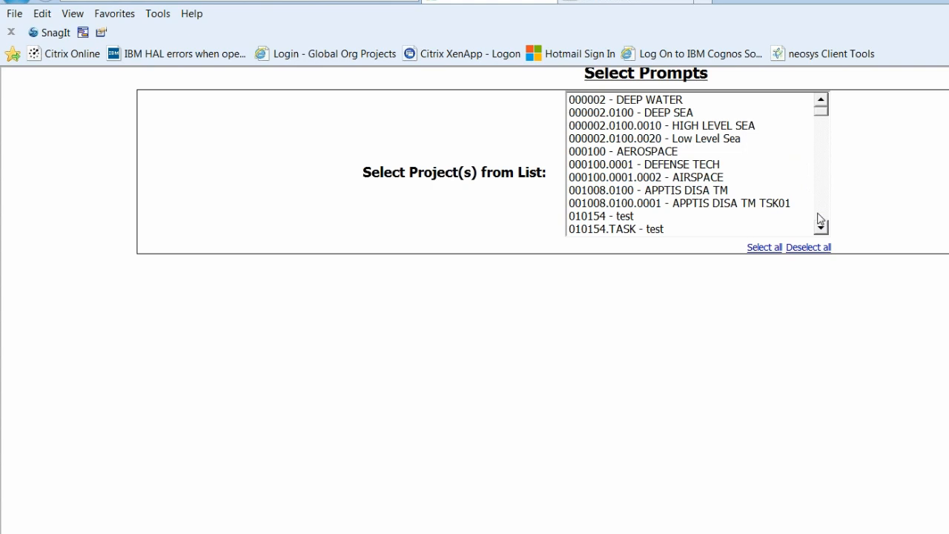
scroll(819, 219, "down", 1)
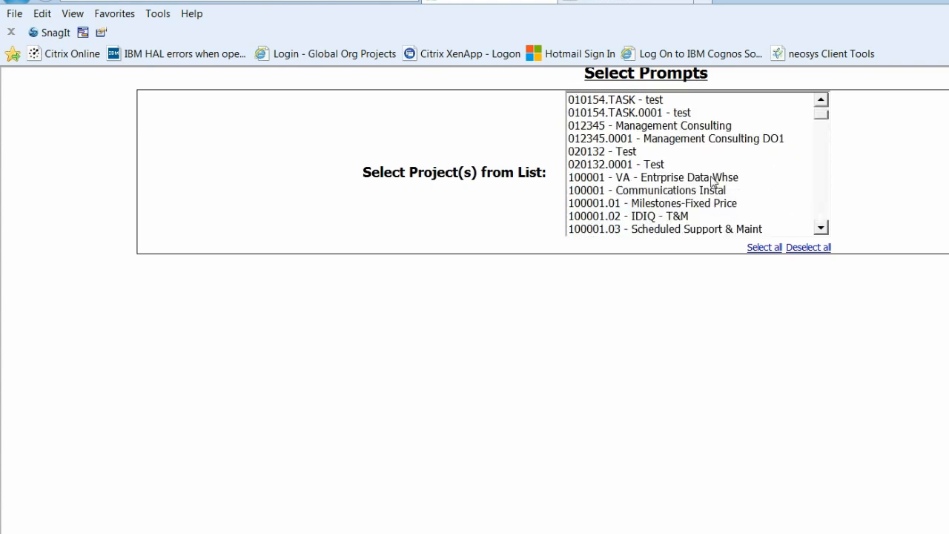
left_click(680, 206)
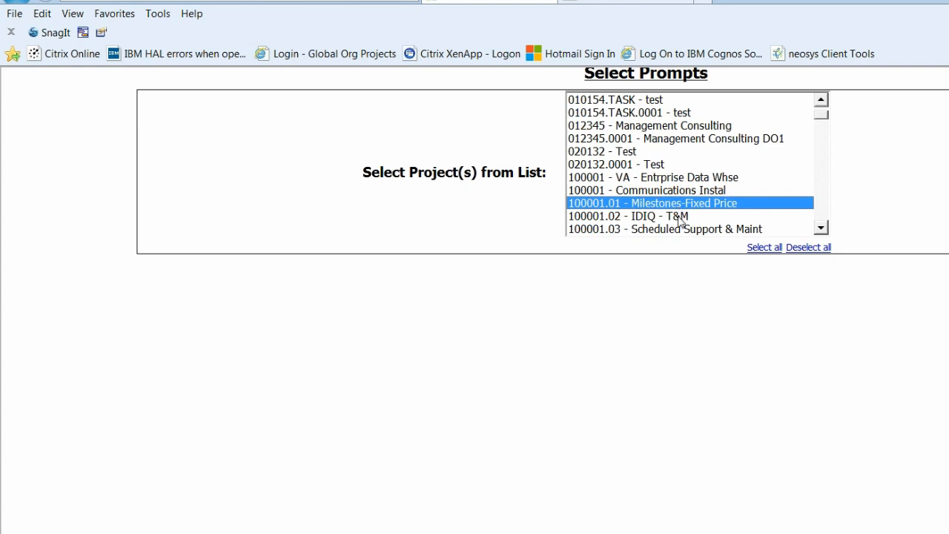
left_click(680, 217)
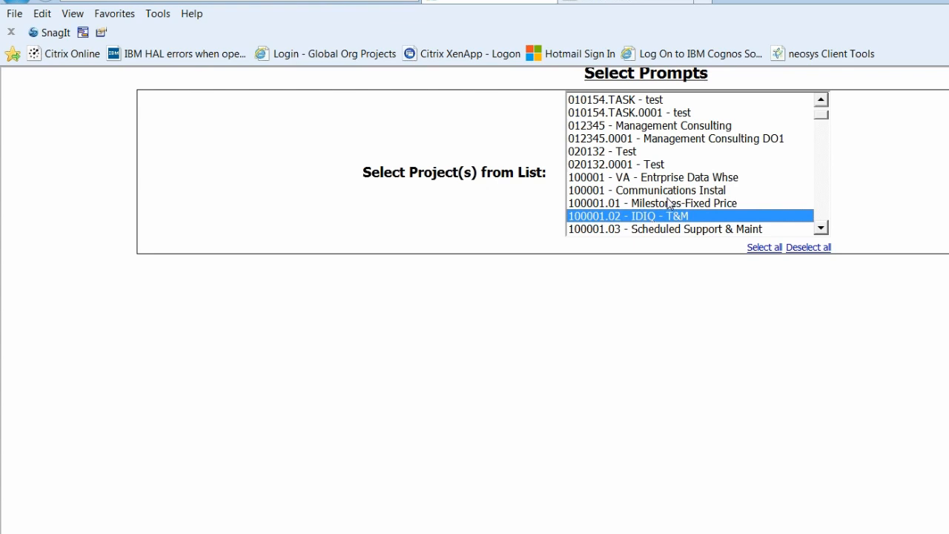
left_click(670, 203, "ctrl")
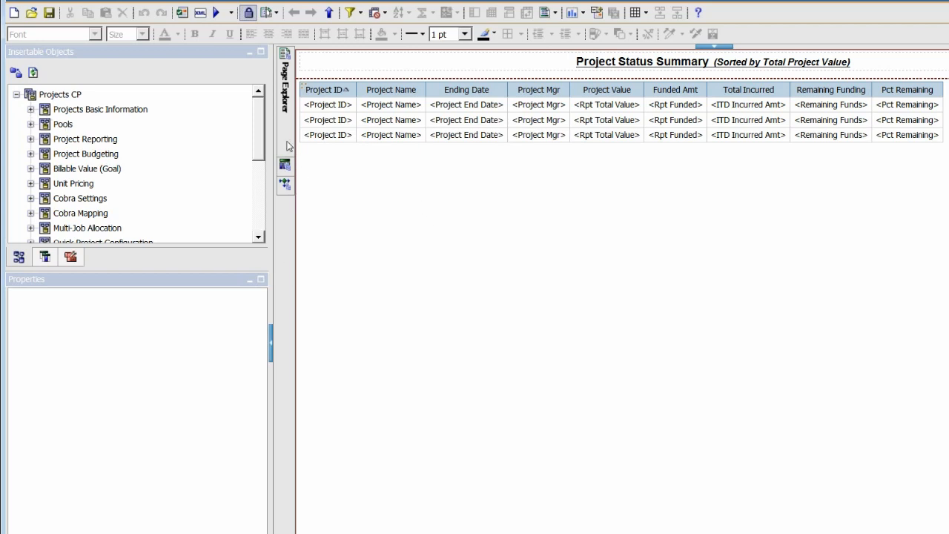
- Open Prompt Page1 of the report for editing in Report Studio
mouse_move(285, 137)
mouse_move(290, 170)
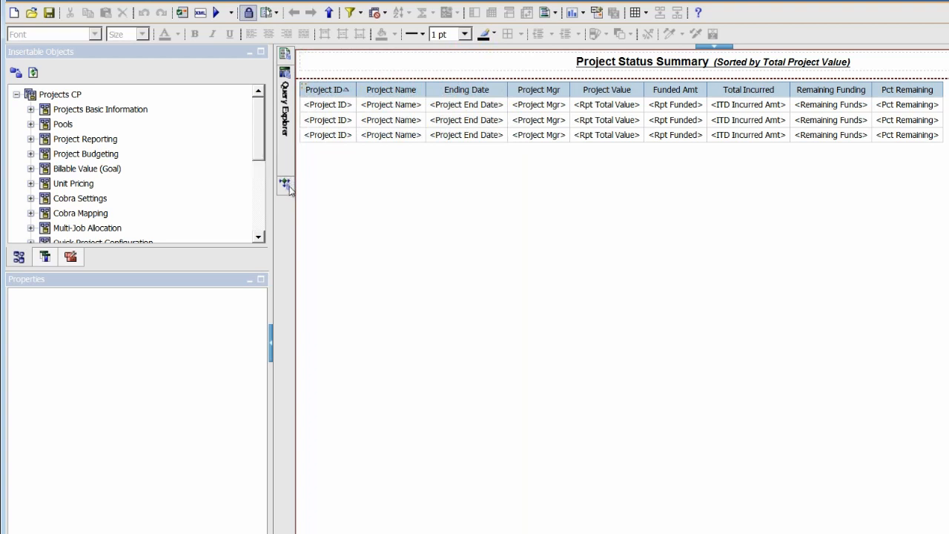
mouse_move(290, 190)
mouse_move(286, 56)
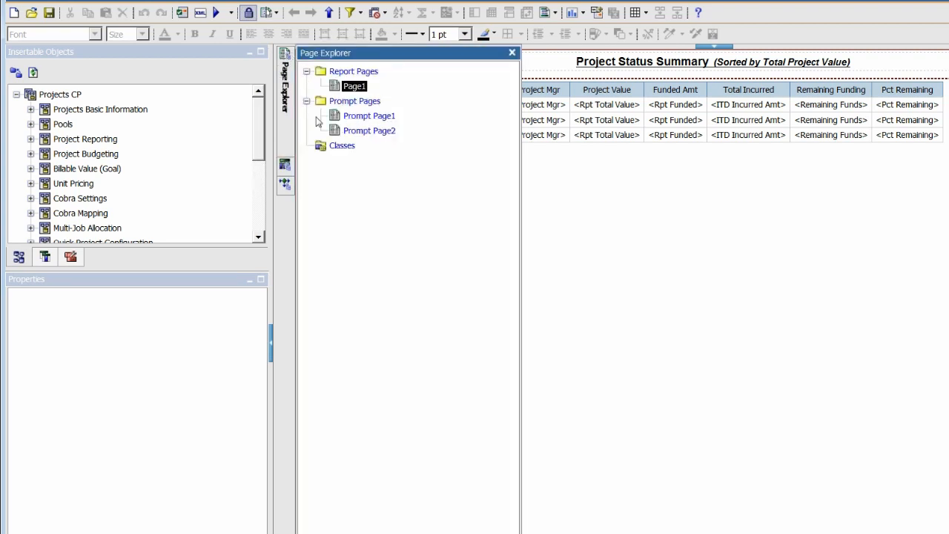
double_click(369, 117)
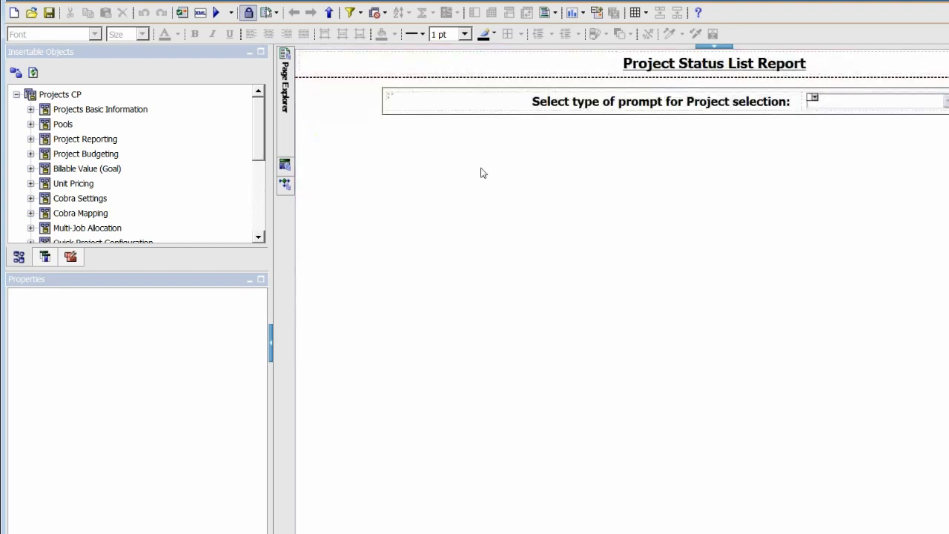
- Review the static choices defined for the project selection value prompt and leave them without editing
left_click(853, 110)
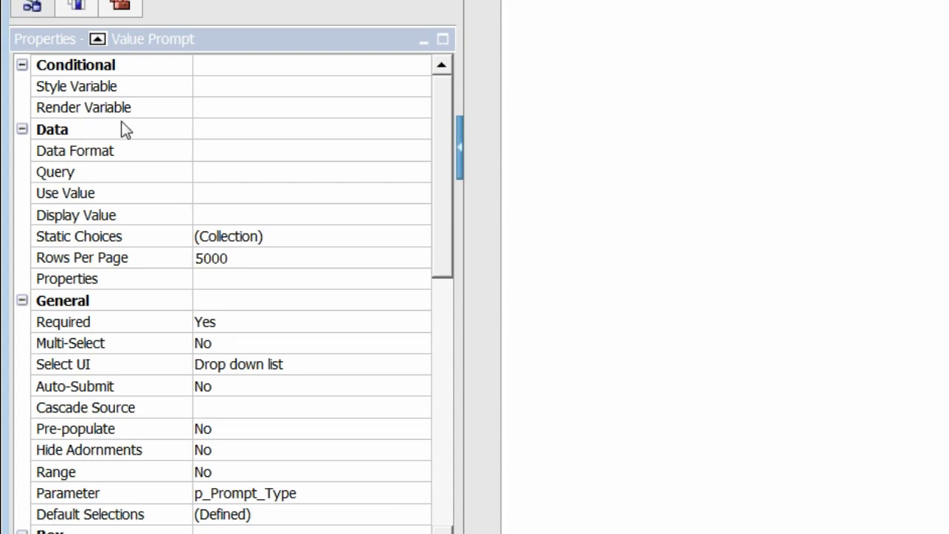
left_click(324, 237)
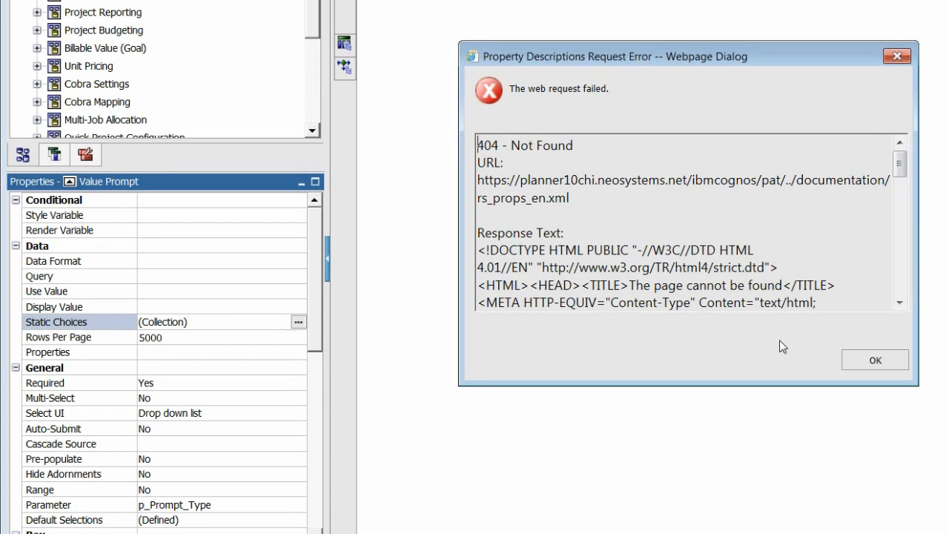
left_click(871, 361)
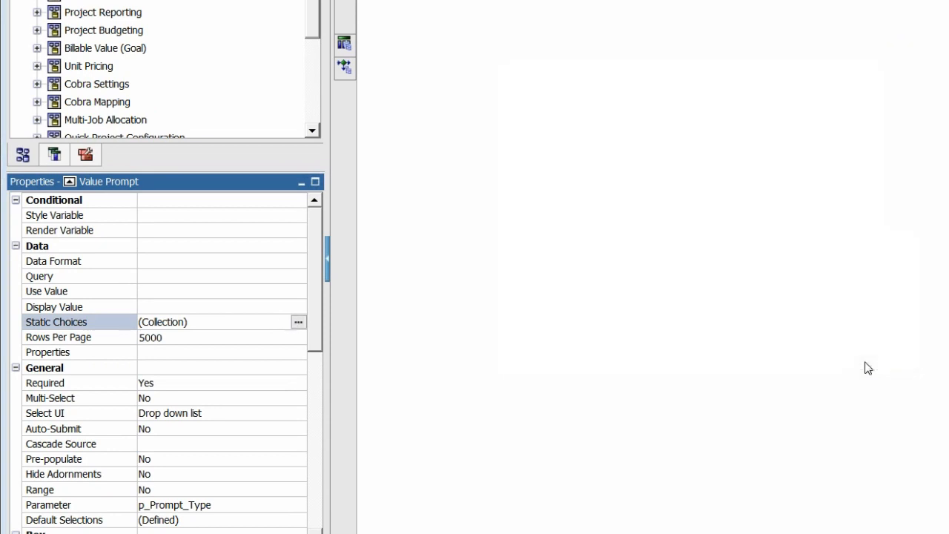
left_click(298, 323)
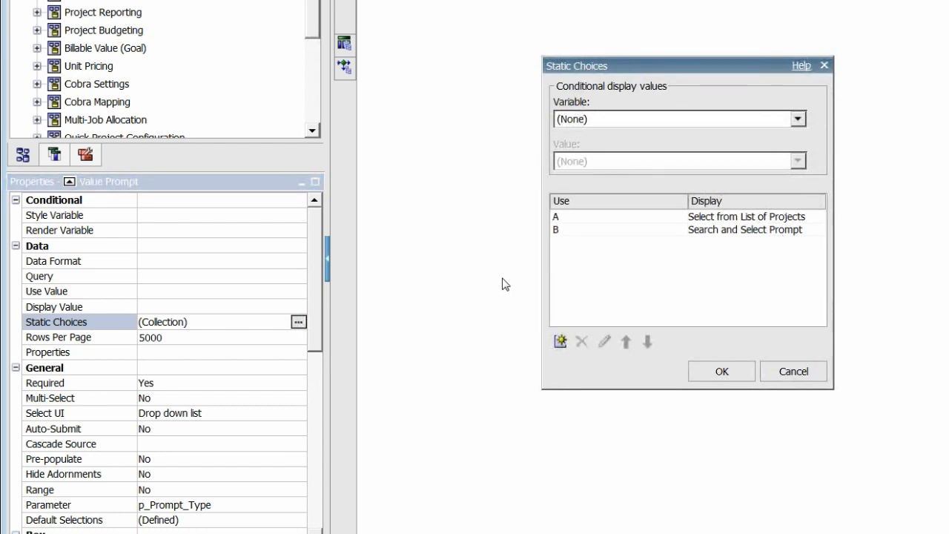
left_click(638, 218)
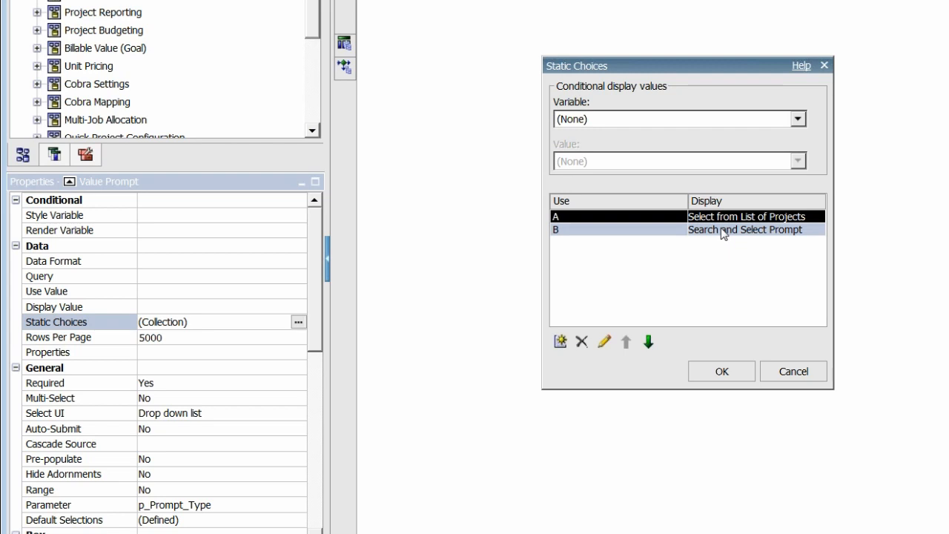
left_click(787, 381)
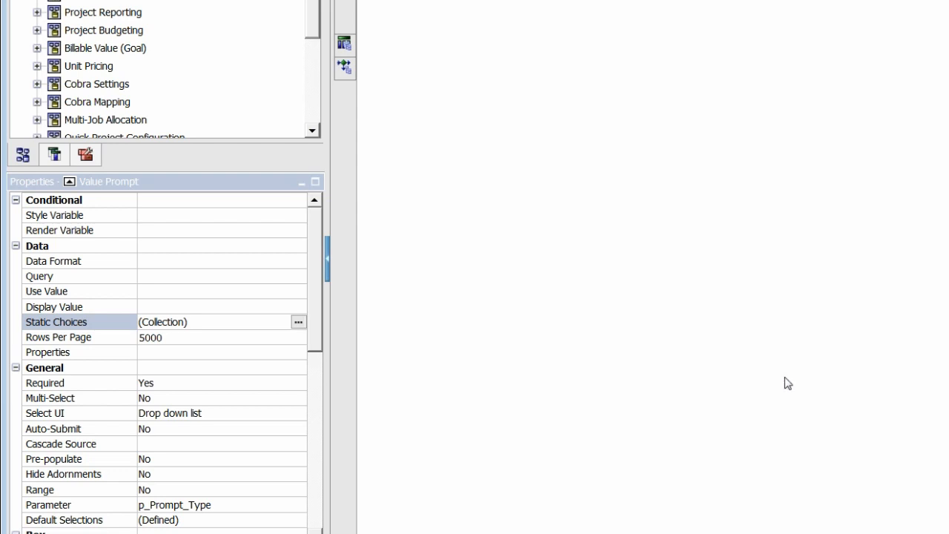
- Try Radio button group as the value prompt's Select UI and restore it to Drop down list
left_click(238, 416)
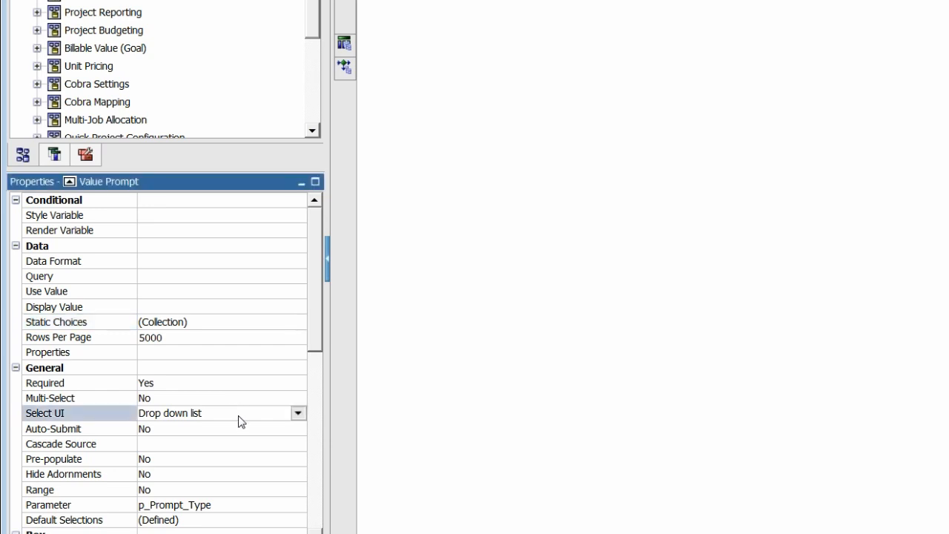
left_click(298, 413)
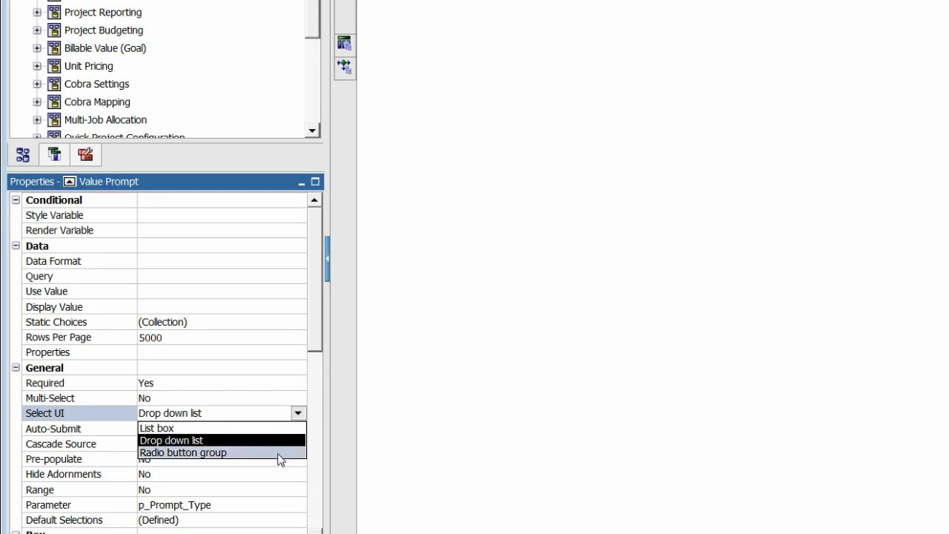
left_click(277, 453)
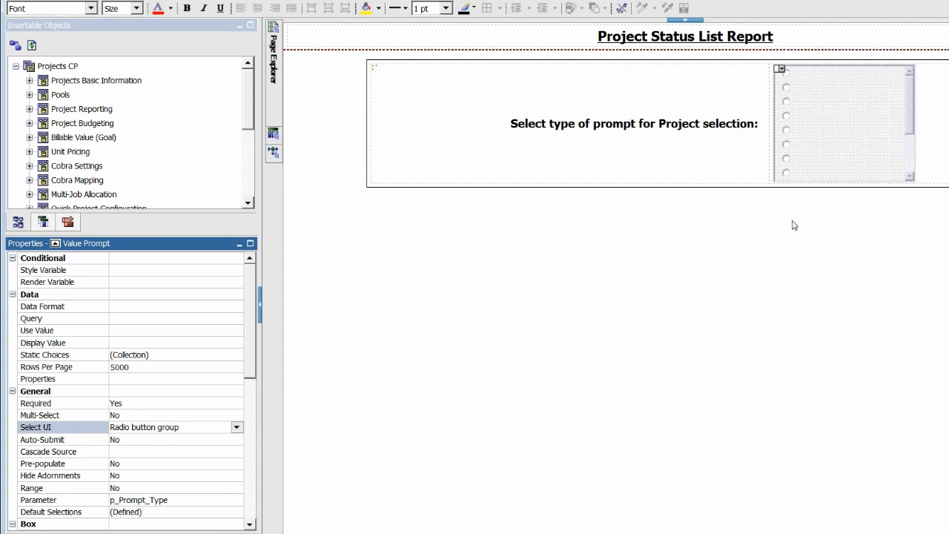
left_click(236, 428)
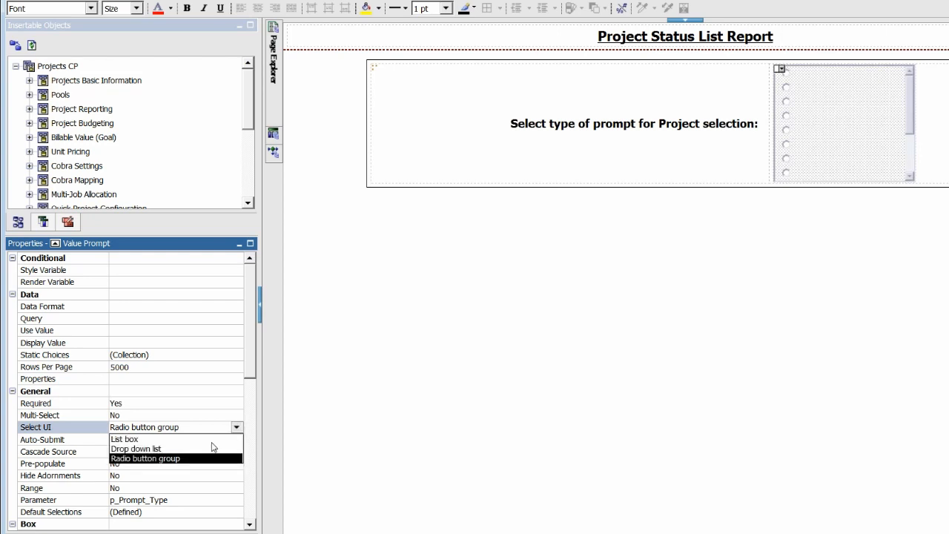
left_click(164, 450)
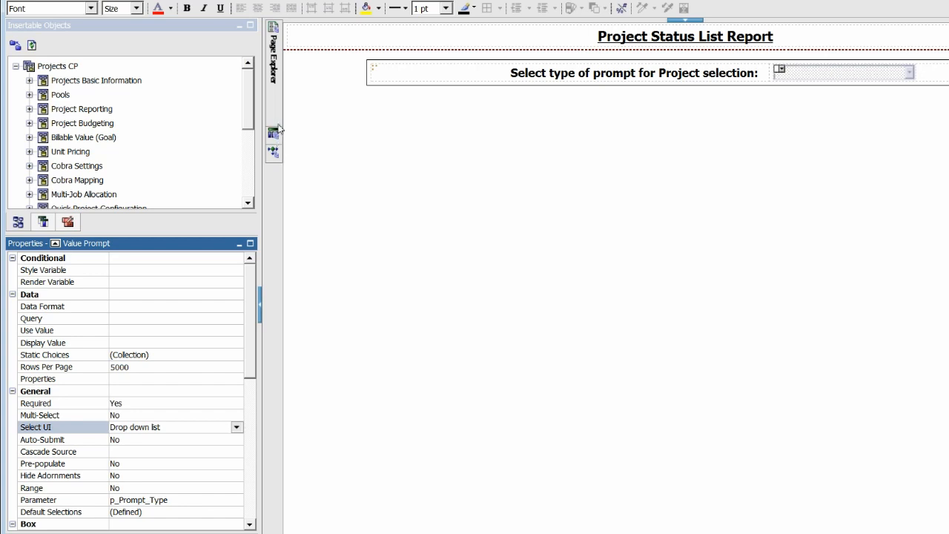
- Open Prompt Page2 and inspect the table cells holding the project list prompt and the search and select prompt
mouse_move(272, 74)
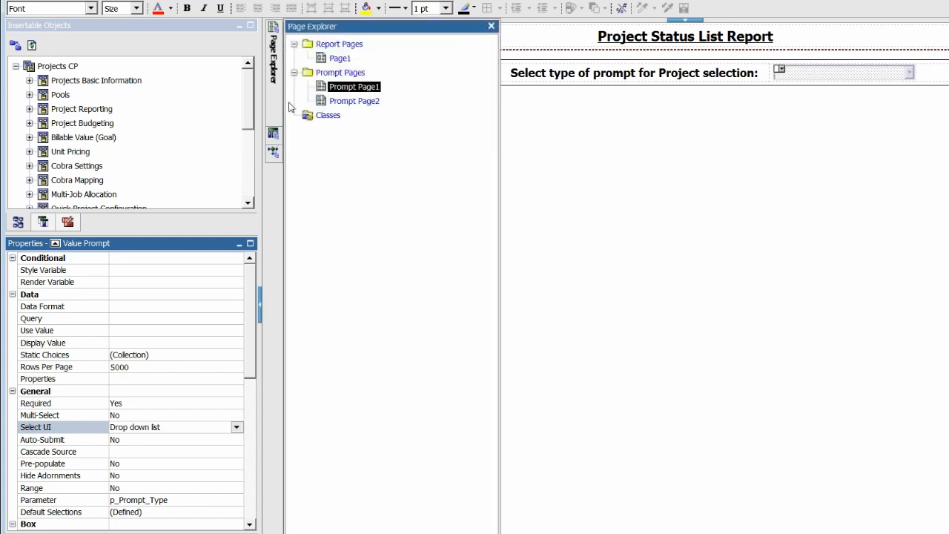
left_click(351, 101)
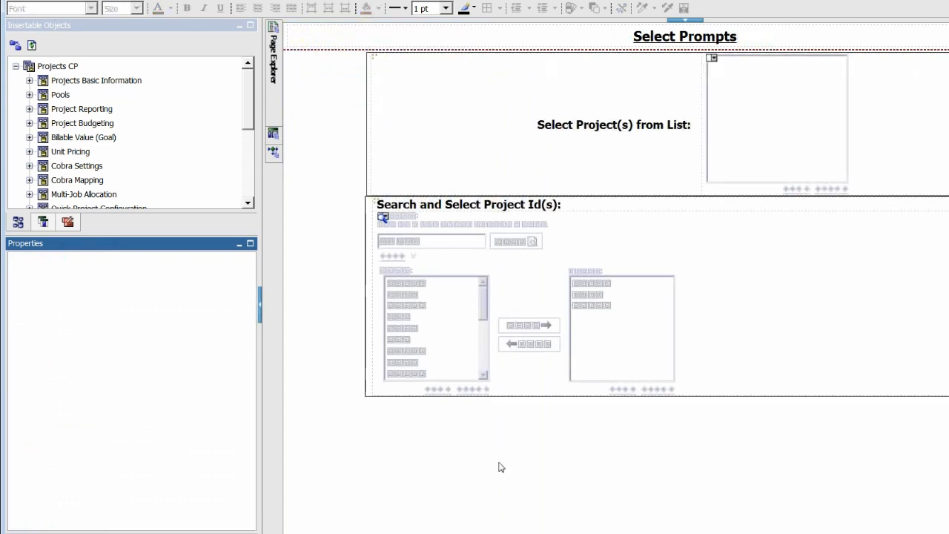
left_click(406, 154)
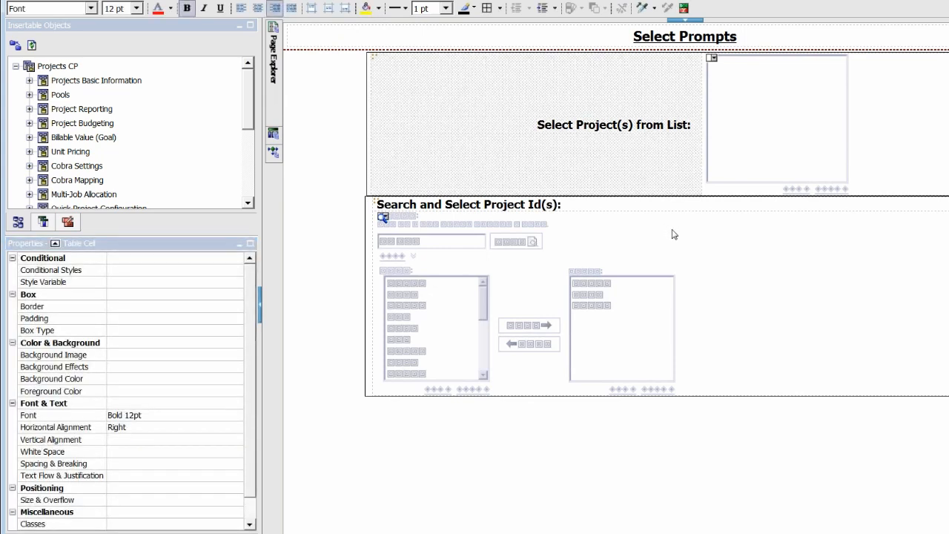
left_click(909, 282)
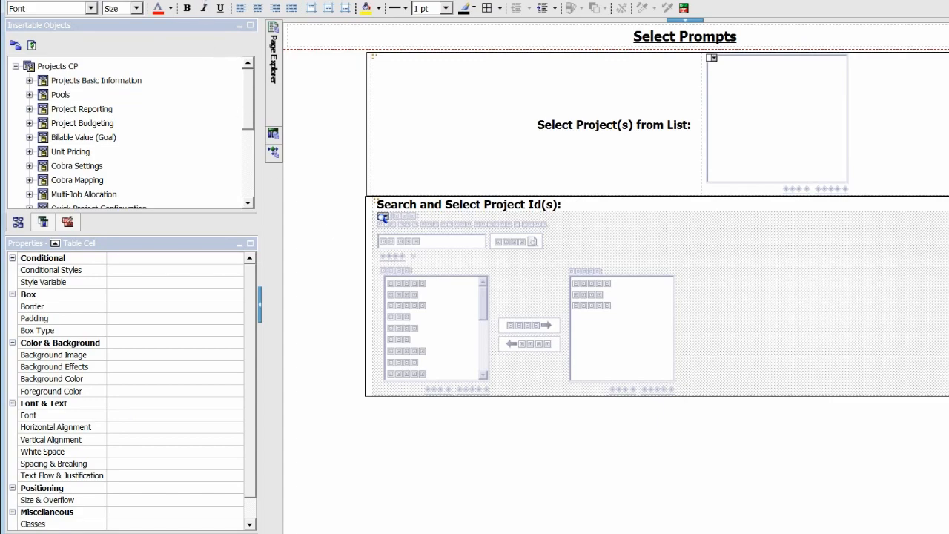
- Run the report with Search and Select Prompt as the prompt type and advance to the project prompt page
left_click(195, 13)
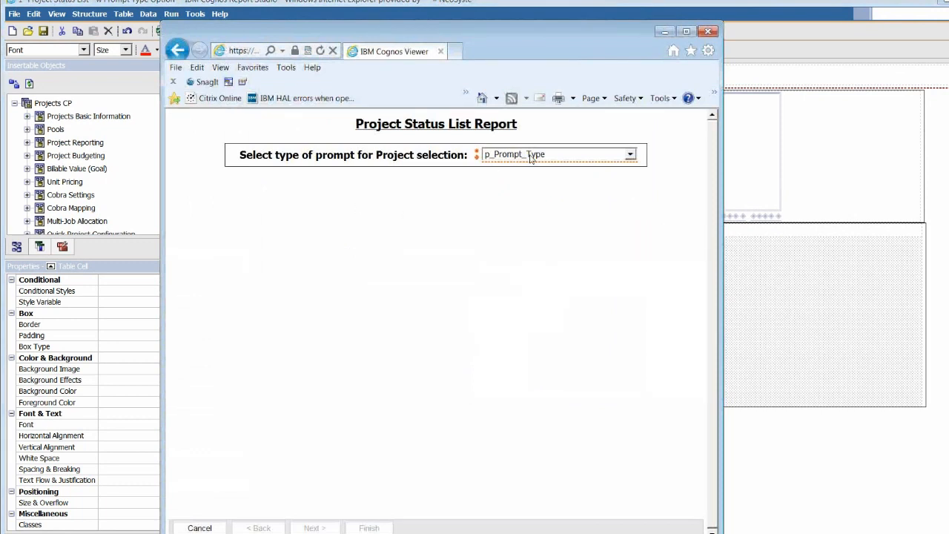
left_click(631, 155)
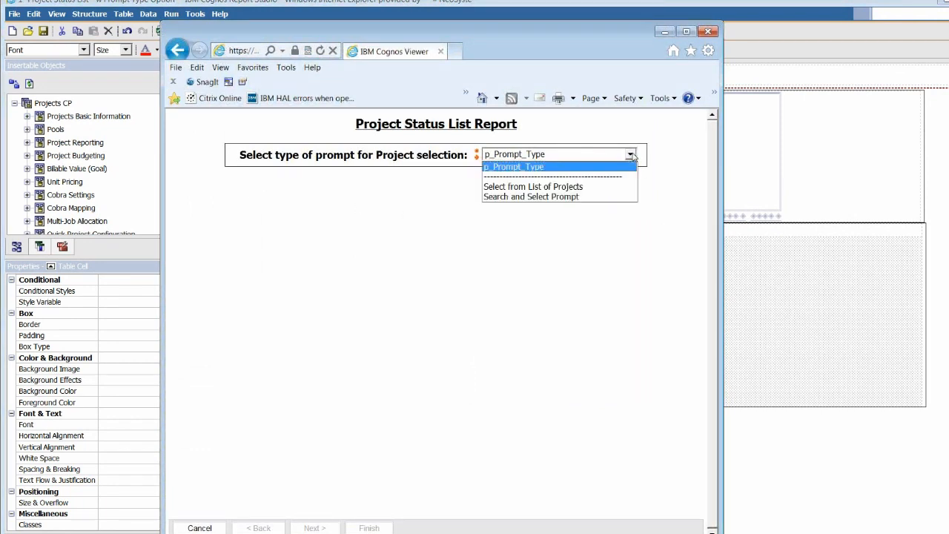
left_click(554, 198)
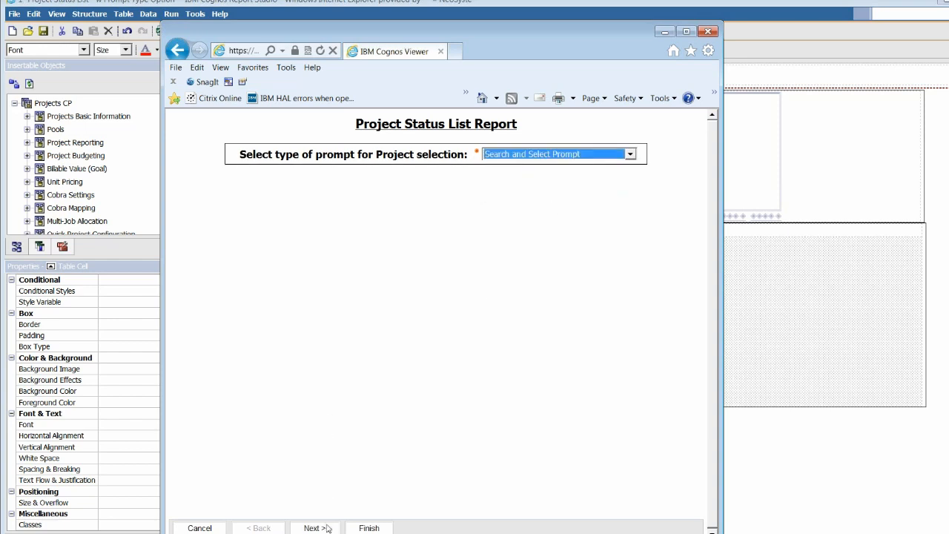
left_click(313, 528)
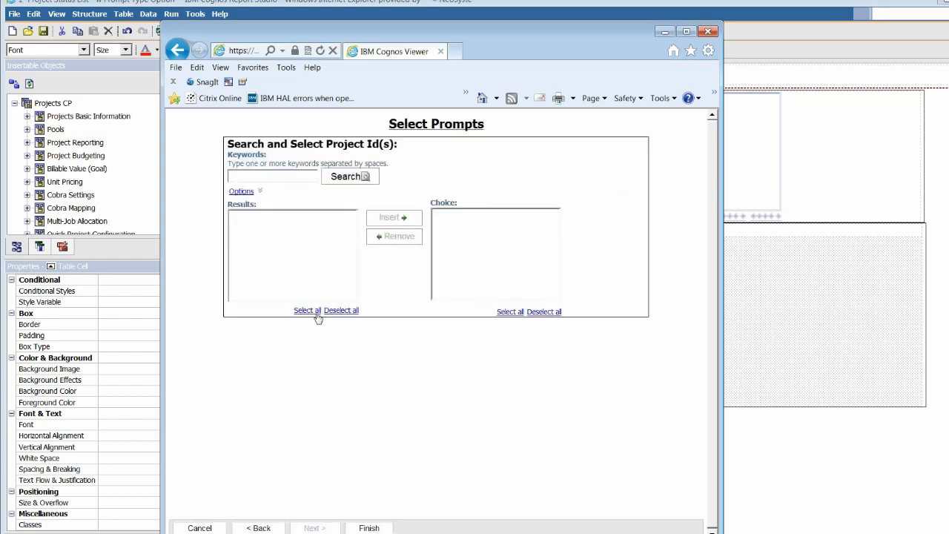
- Search for project IDs matching the keyword 100
left_click(270, 175)
type("100")
left_click(348, 183)
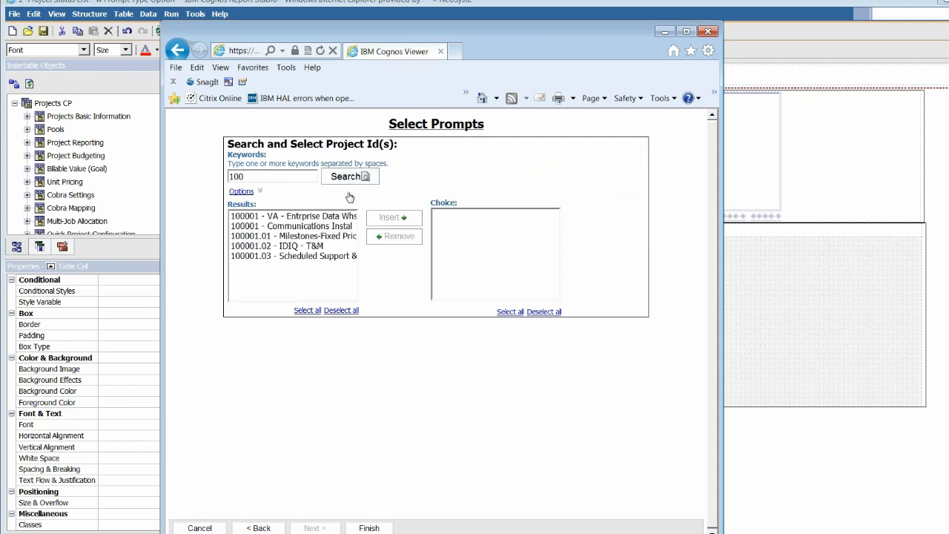
- Add projects 100001.01 and 100001.02 to the chosen projects and generate the report, closing the viewer after reading it
left_click(255, 217)
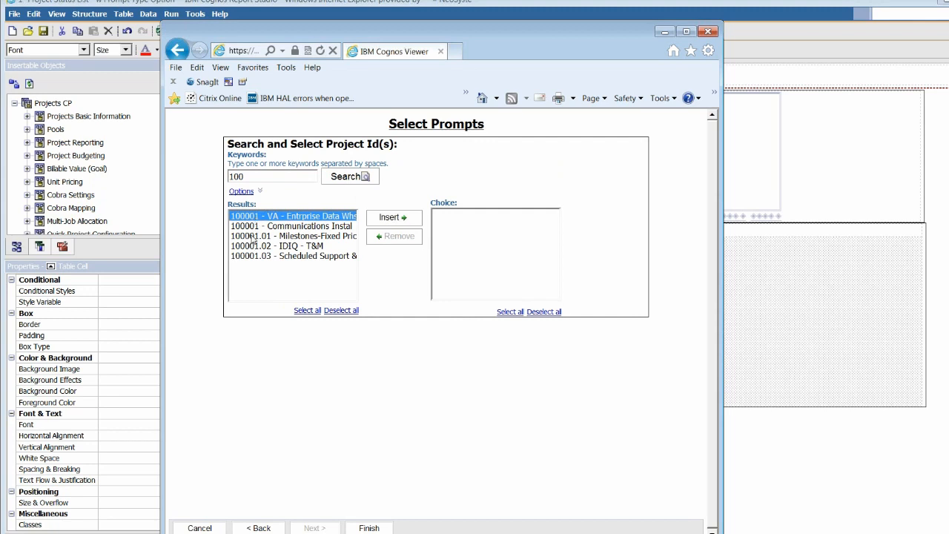
left_click(252, 237)
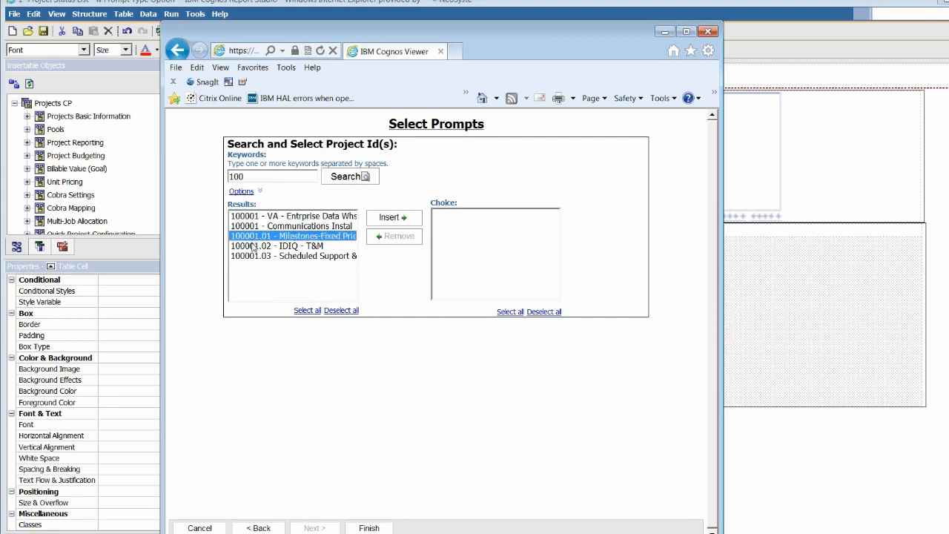
left_click(253, 246, "ctrl")
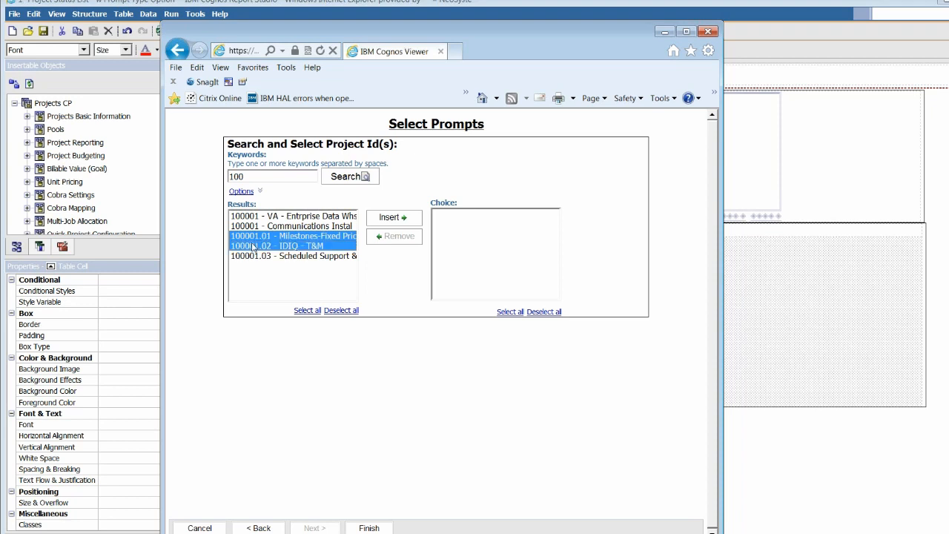
left_click(385, 221)
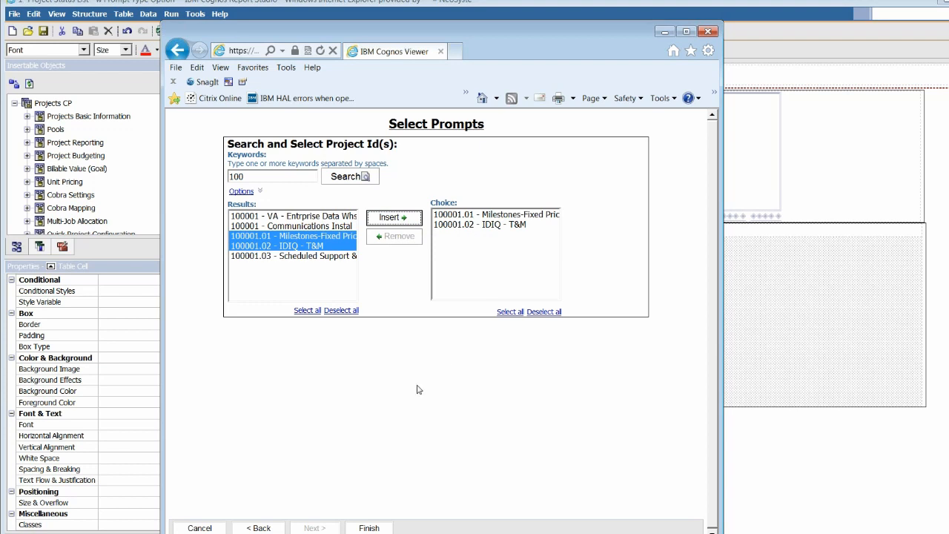
left_click(371, 528)
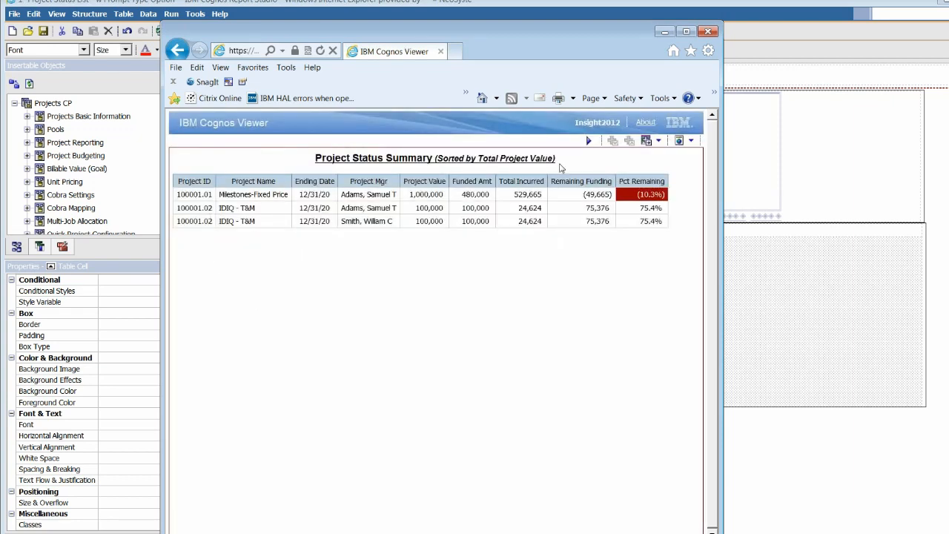
left_click(711, 31)
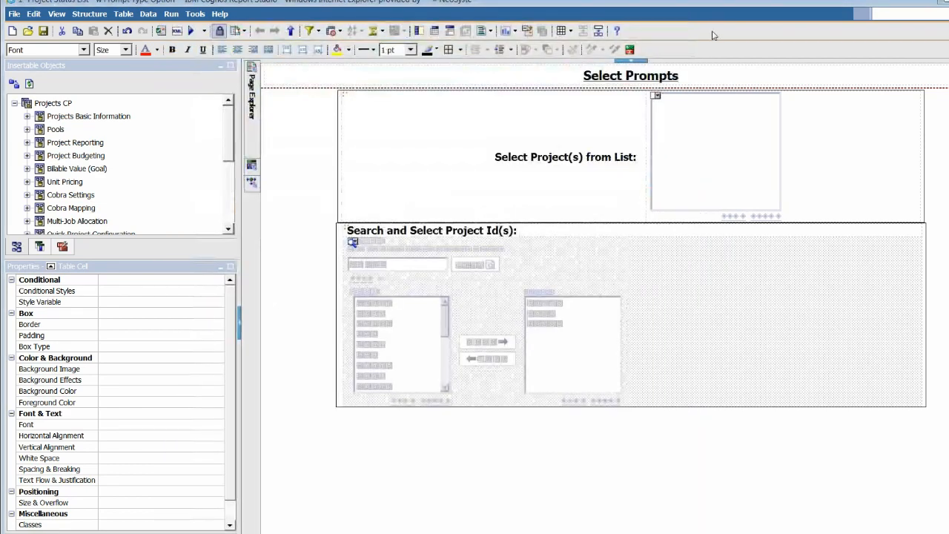
- Inspect the Block Variable assigned to the conditional block around the search and select prompt
left_click(535, 232)
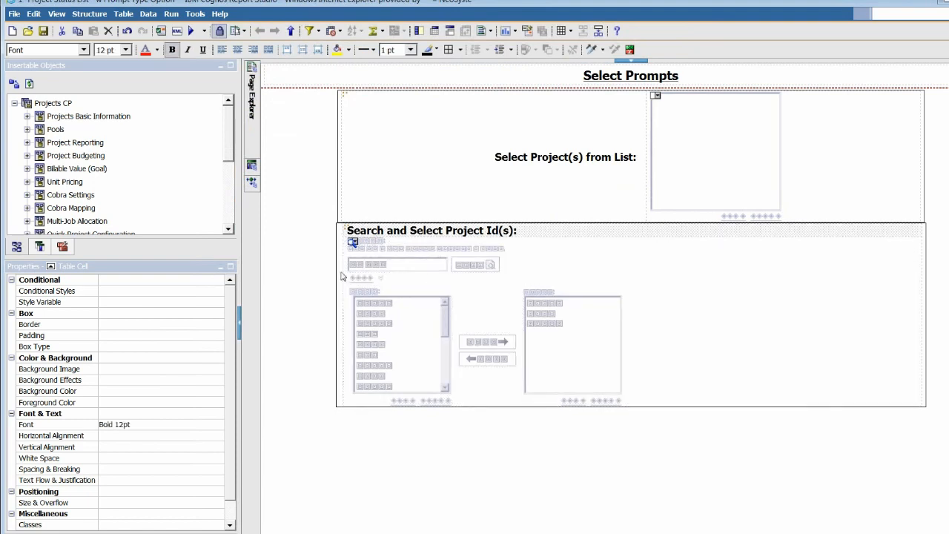
left_click(341, 276)
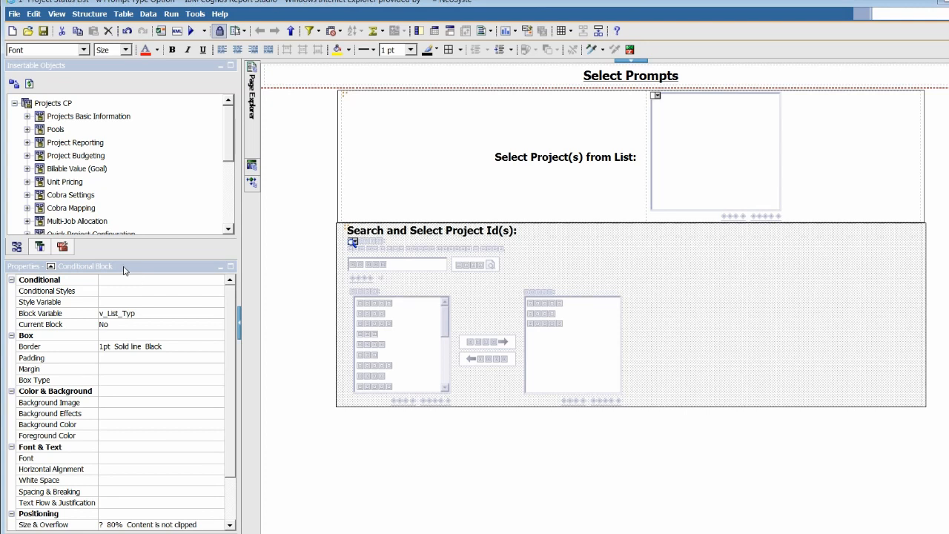
left_click(154, 314)
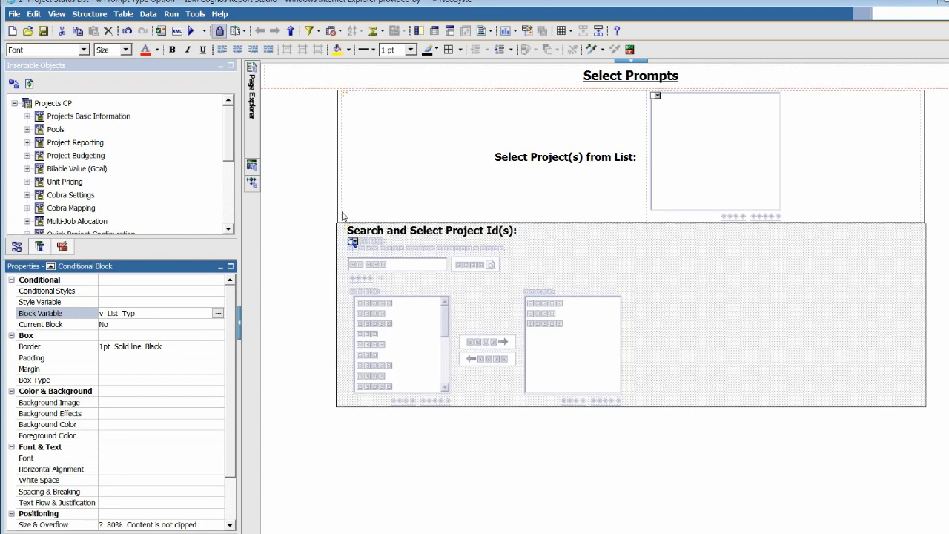
- Open the report's condition variables and review the report expression of v_List_Typ without editing it
left_click(252, 181)
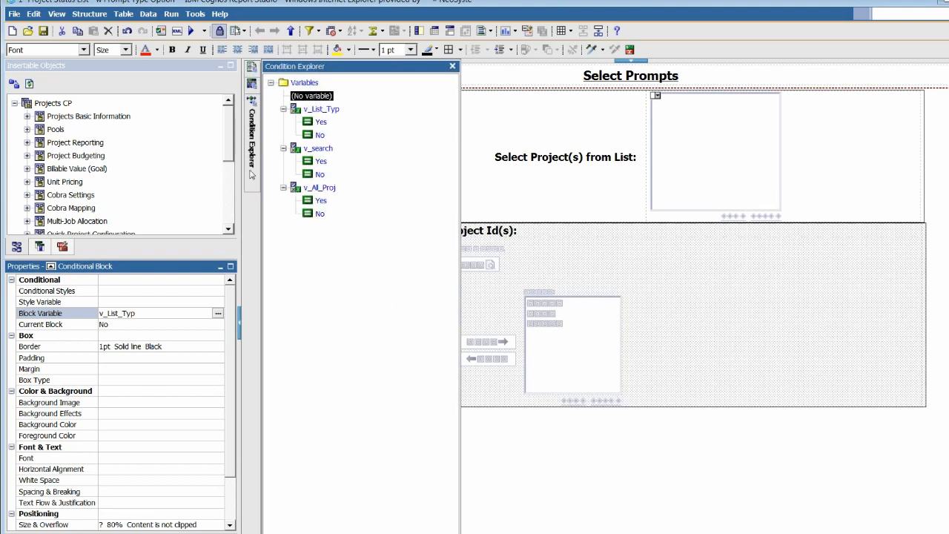
double_click(302, 83)
left_click(304, 89)
left_click(310, 102)
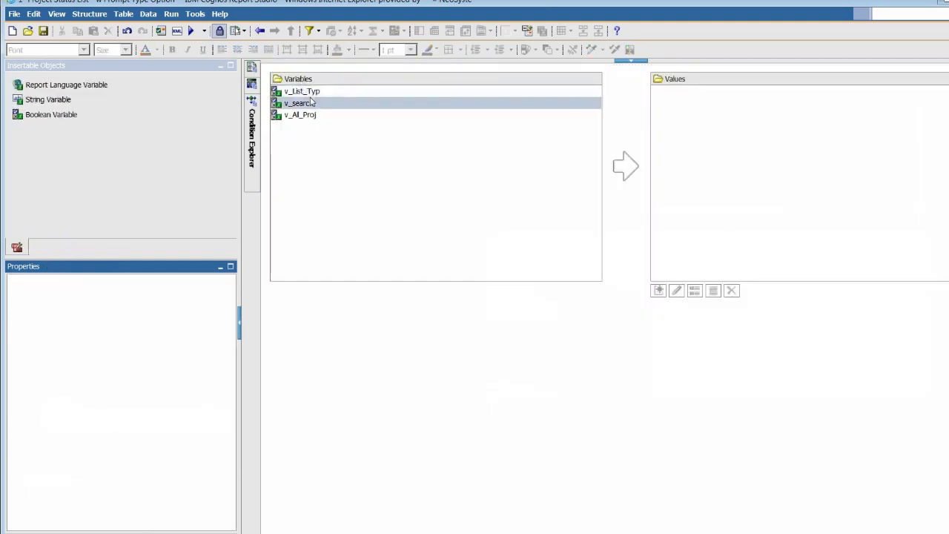
left_click(311, 102)
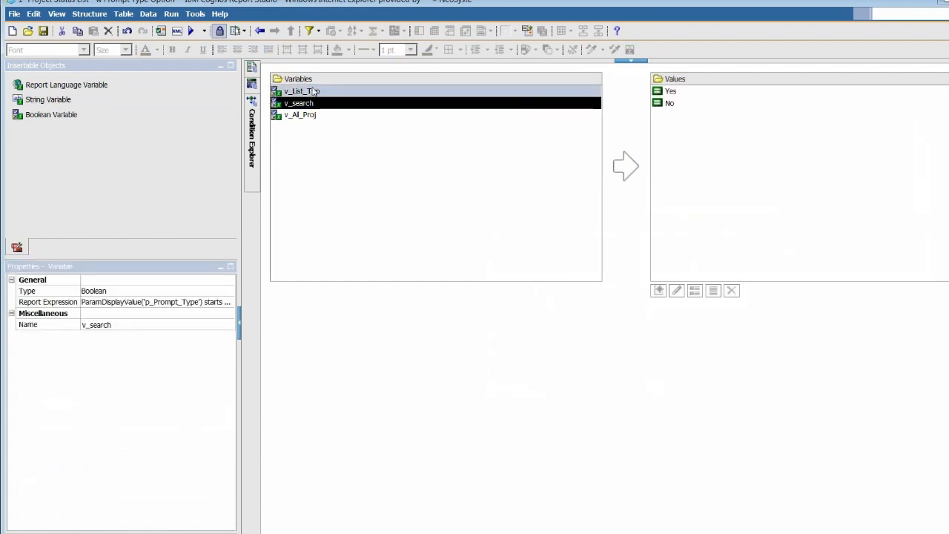
left_click(314, 90)
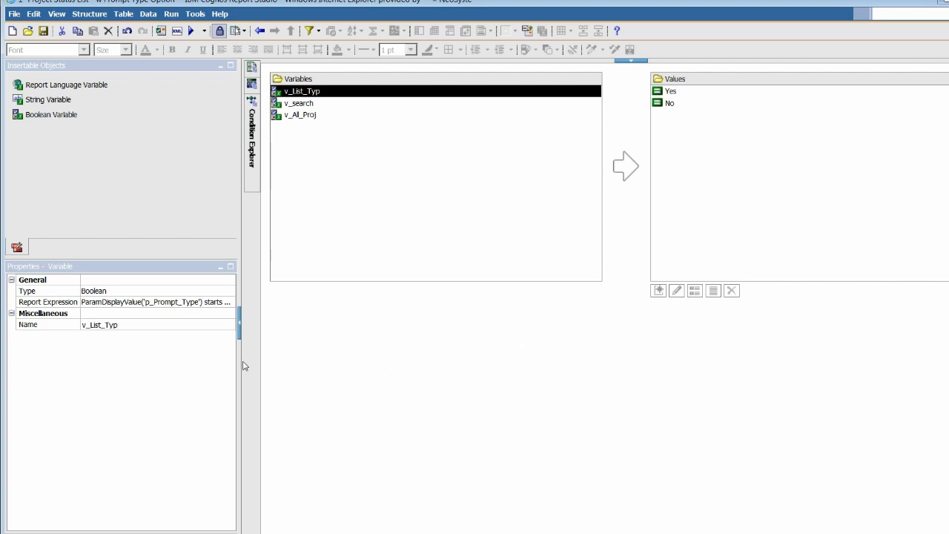
left_click(228, 303)
left_click(229, 303)
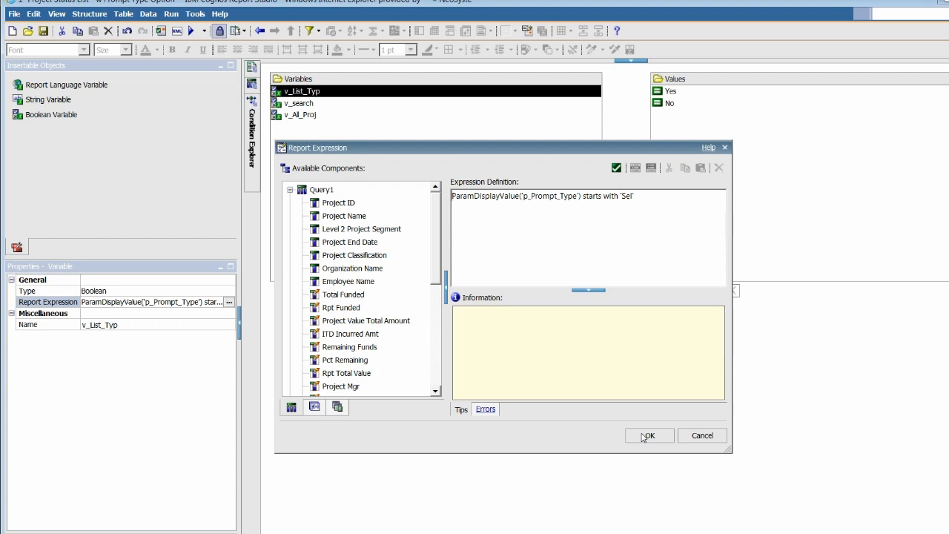
left_click(695, 437)
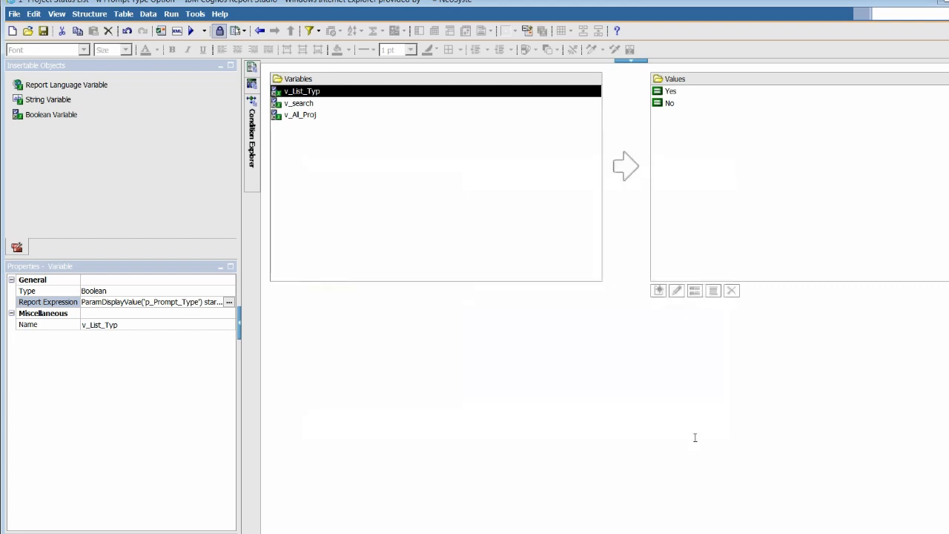
- Review the report expression of v_search without editing it and return to Prompt Page2
left_click(307, 106)
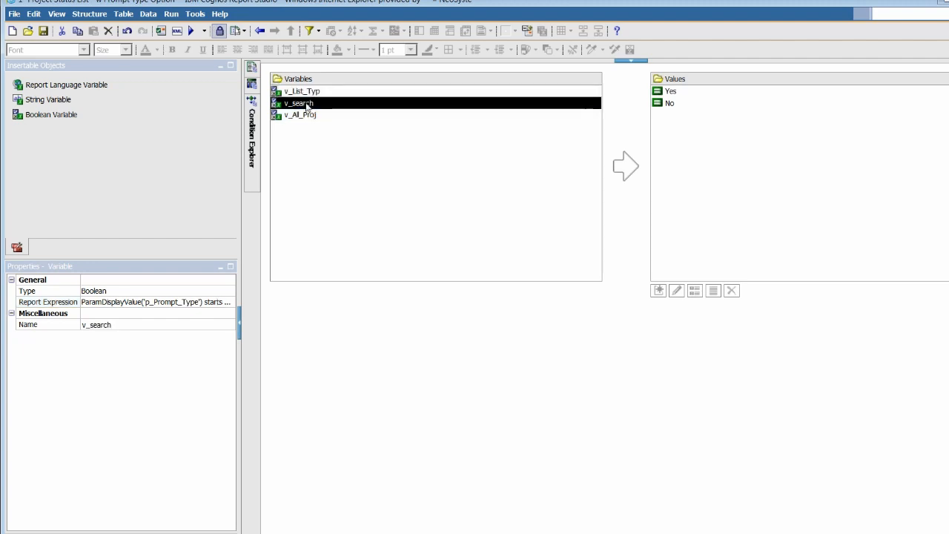
left_click(176, 305)
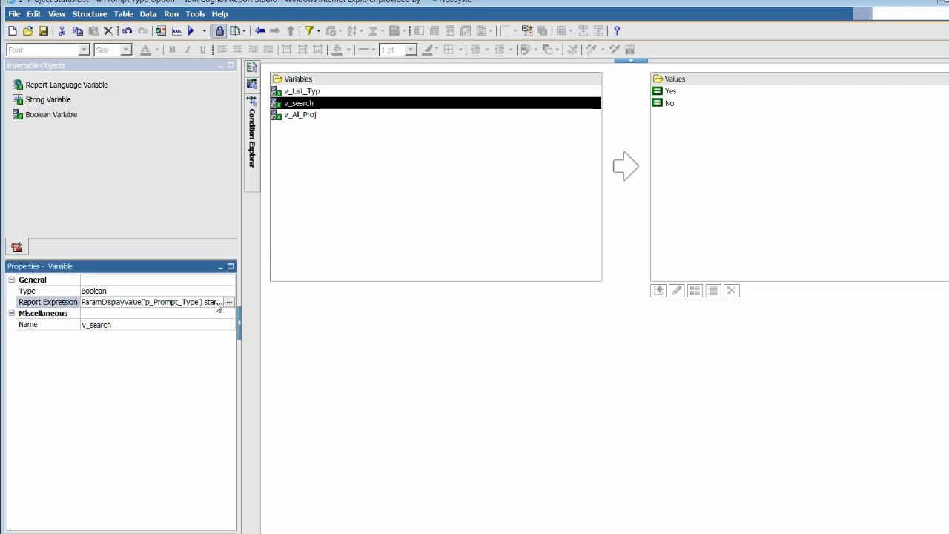
left_click(229, 303)
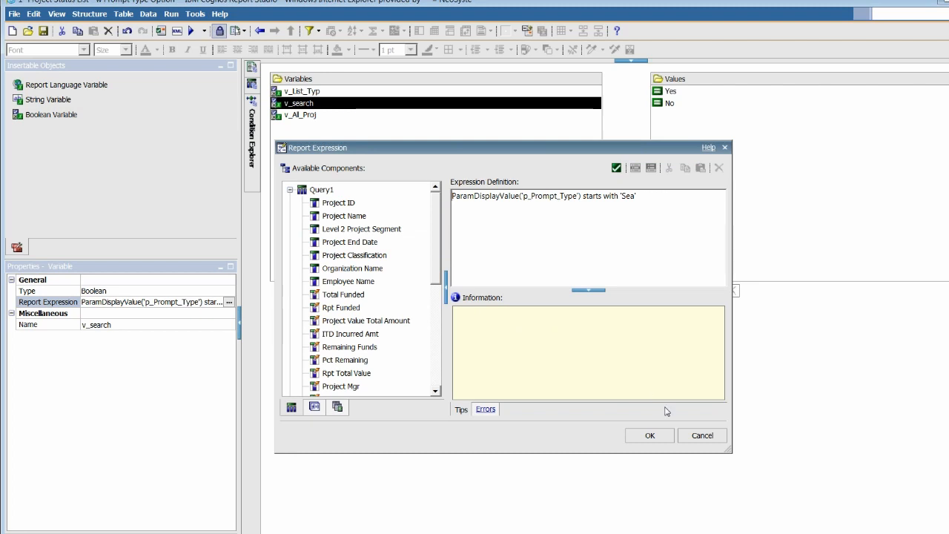
left_click(715, 438)
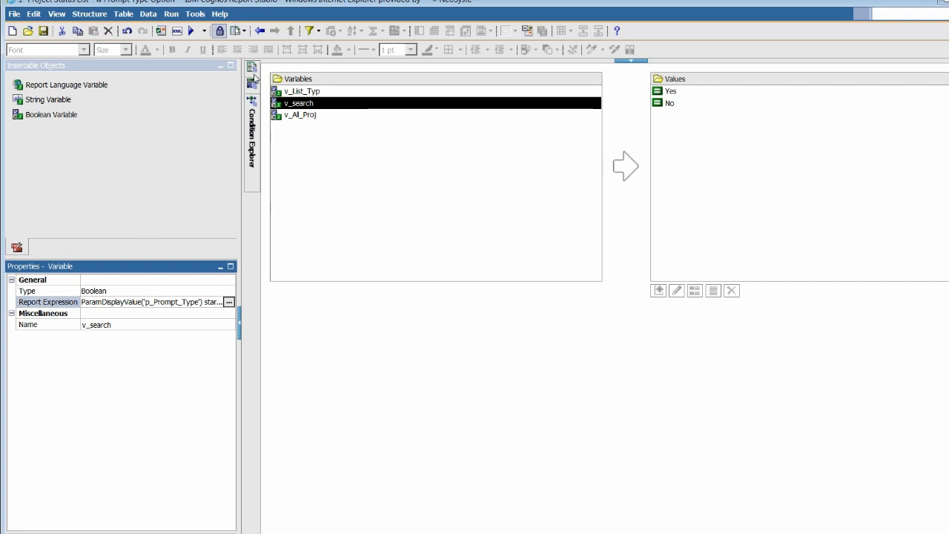
mouse_move(252, 68)
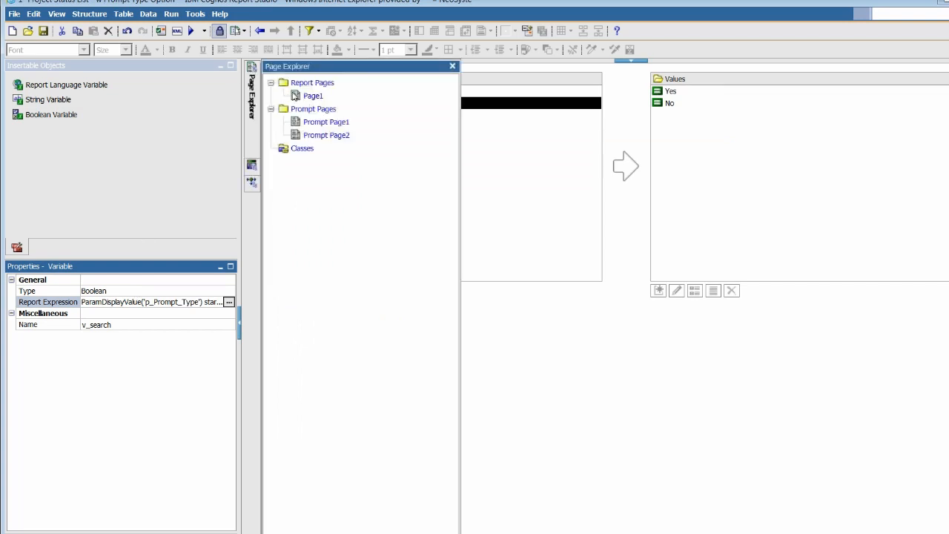
left_click(315, 136)
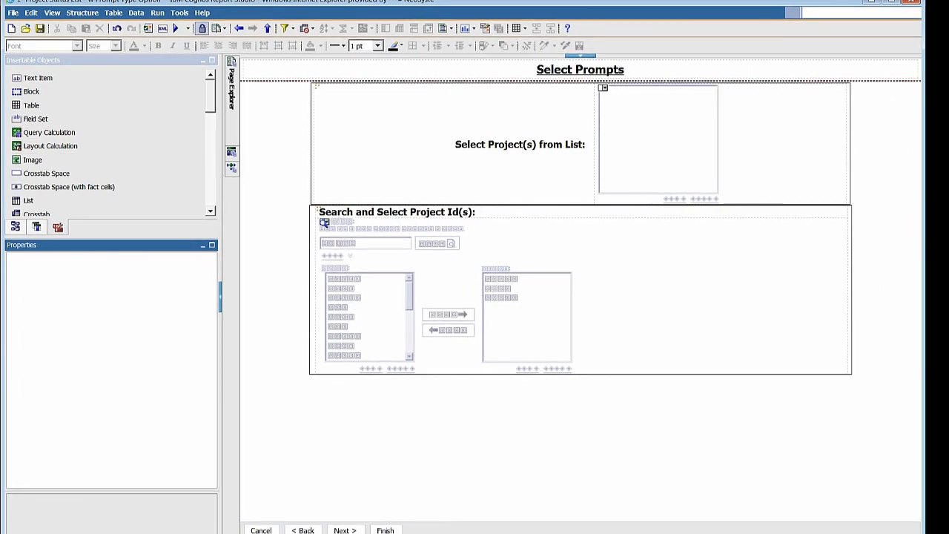
- Switch to IBM Cognos Connection and run the report 2- Project Status List - Report Title w Sort Example
left_click(63, 533)
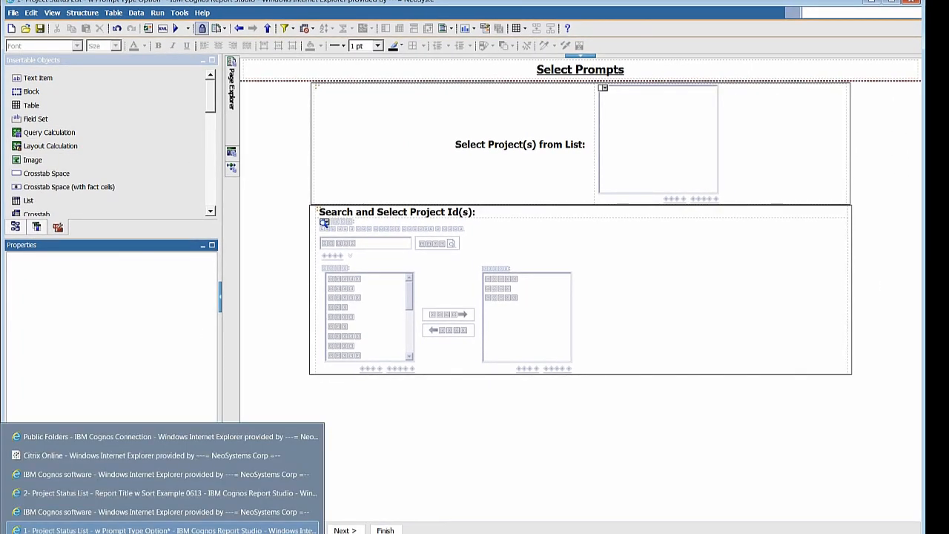
left_click(66, 437)
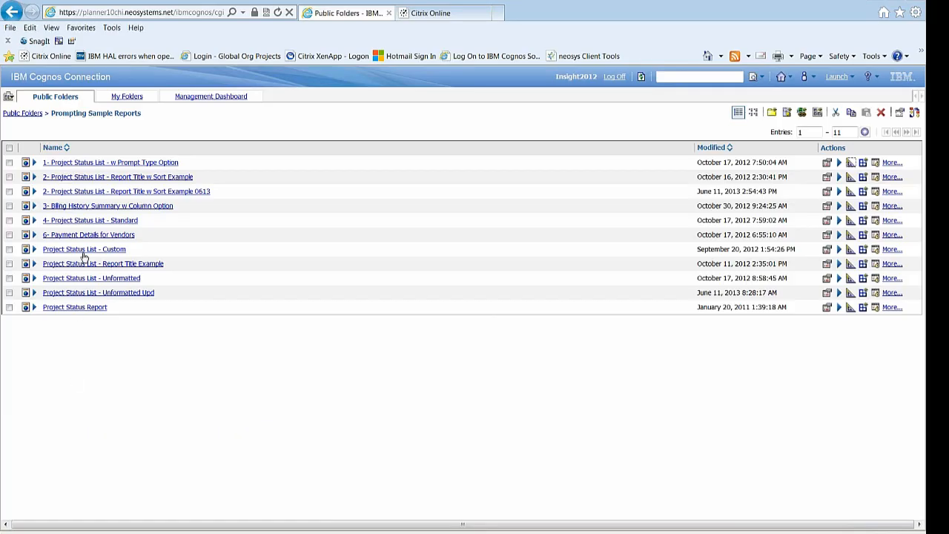
left_click(98, 180)
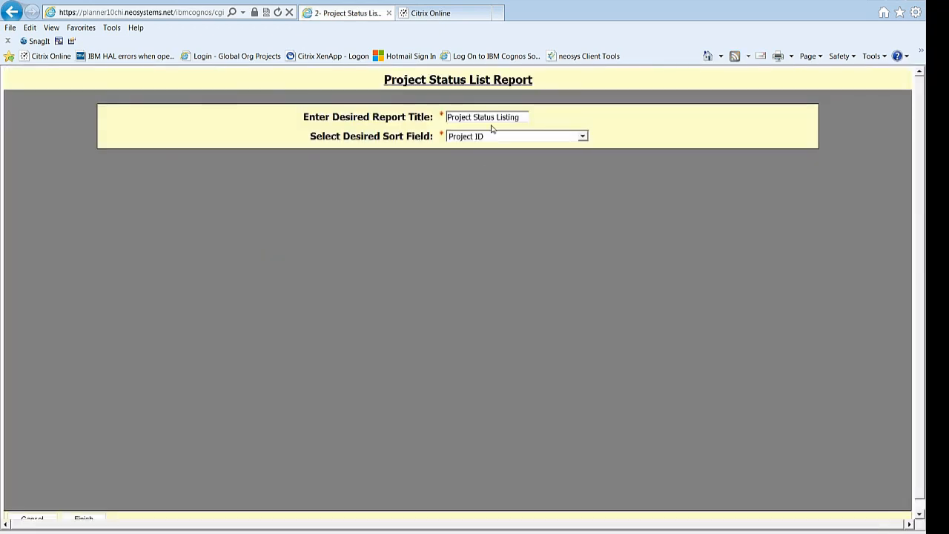
- Change the desired report title to Project Listing for PM
left_click(493, 117)
key("Delete")
key("Delete")
key("Delete")
key("Delete")
key("Delete")
key("Delete")
key("Delete")
key("Delete")
type("Listing for PM")
- Set the desired sort field to Project Manager and generate the report
left_click(515, 137)
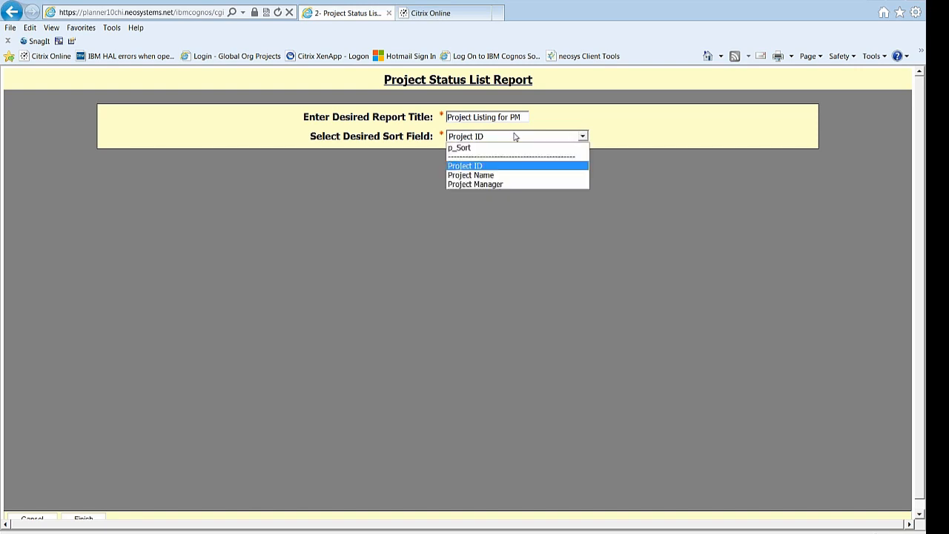
left_click(491, 184)
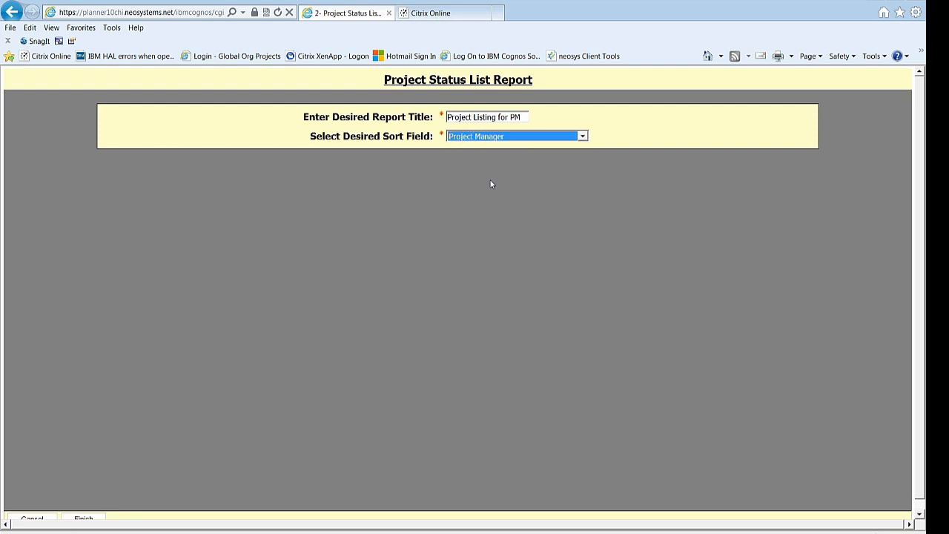
left_click(82, 519)
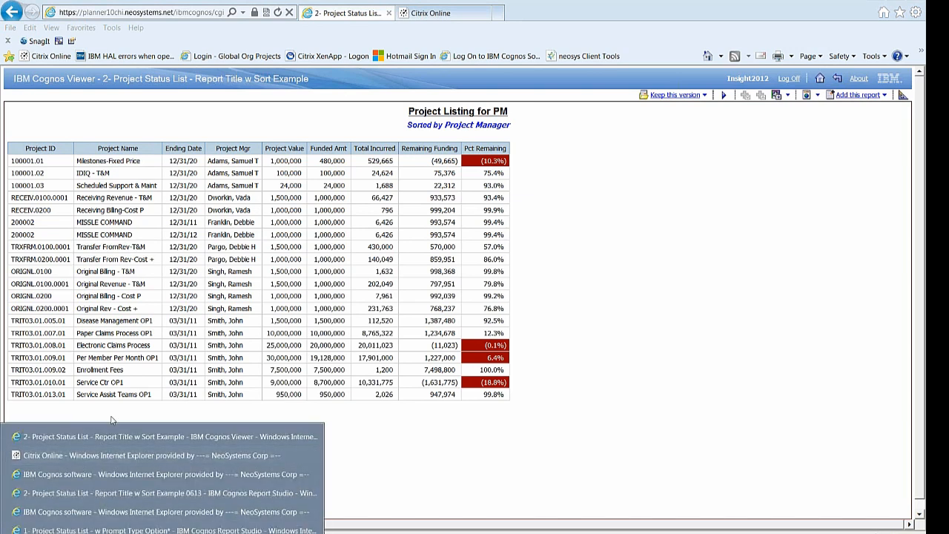
- Switch back to Report Studio and open 2- Project Status List - Report Title w Sort Example, discarding the current report's unsaved changes
left_click(103, 439)
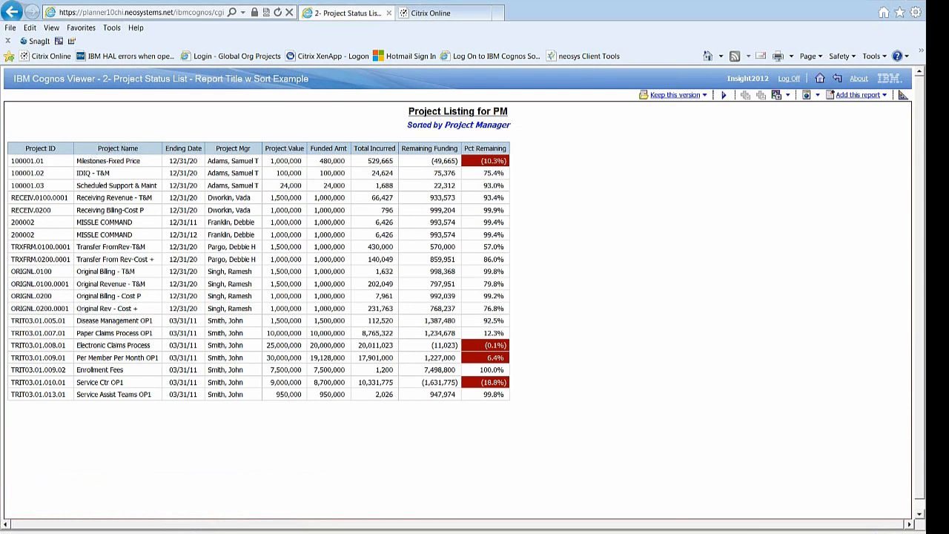
left_click(60, 532)
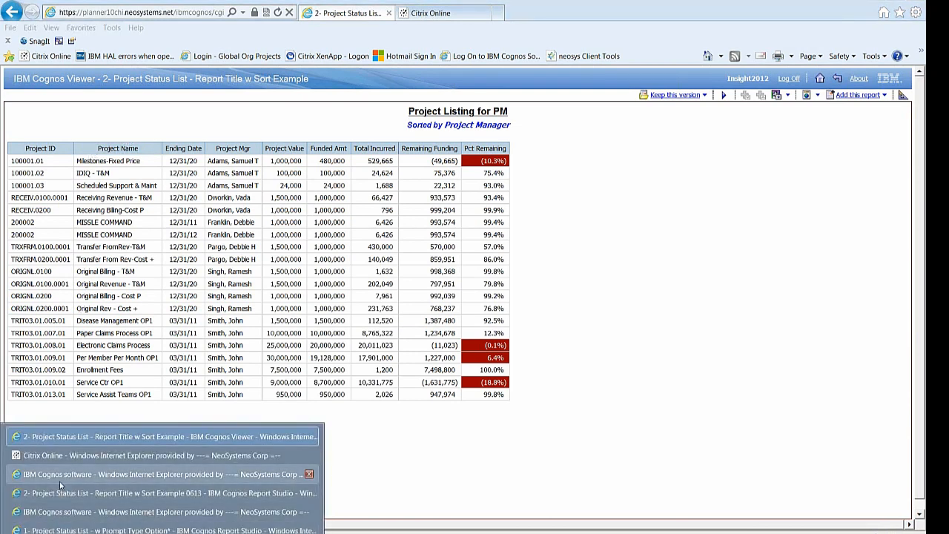
left_click(54, 531)
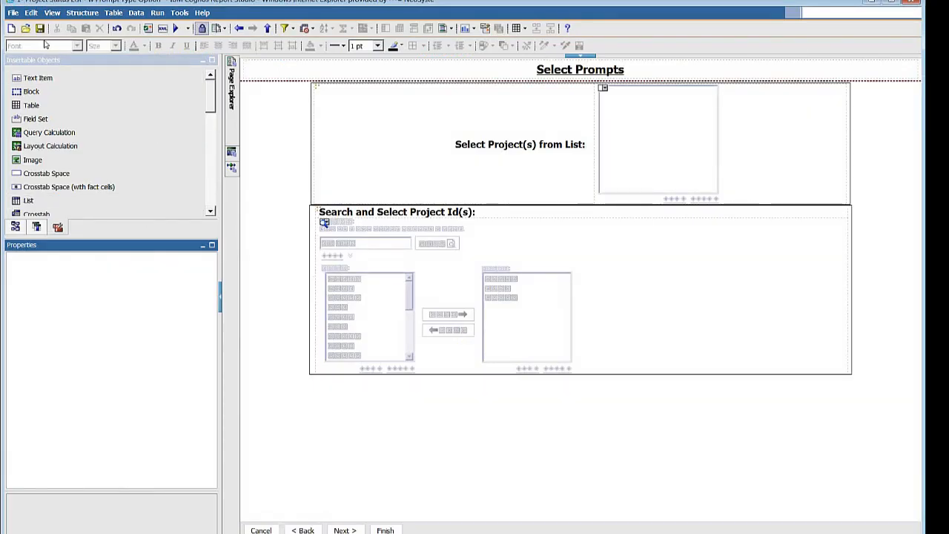
left_click(30, 33)
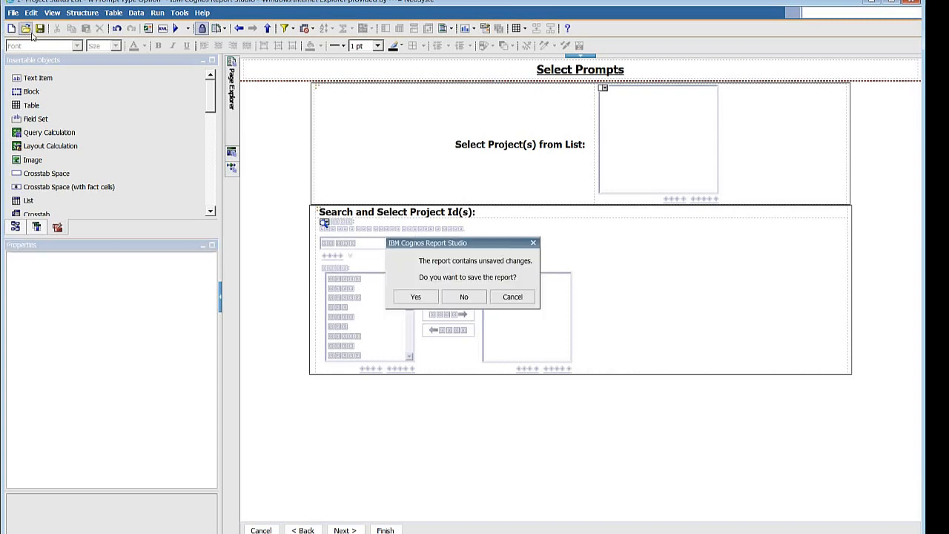
left_click(463, 297)
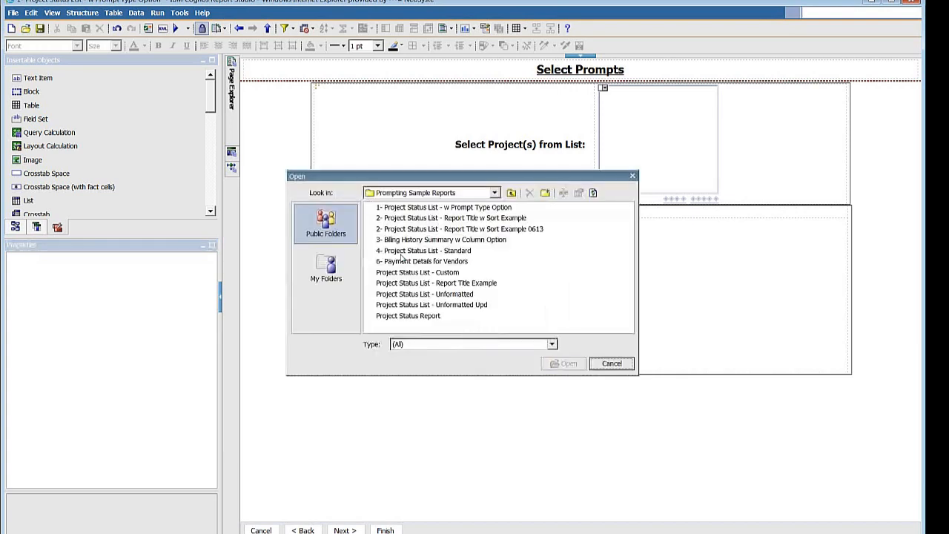
left_click(460, 220)
left_click(547, 366)
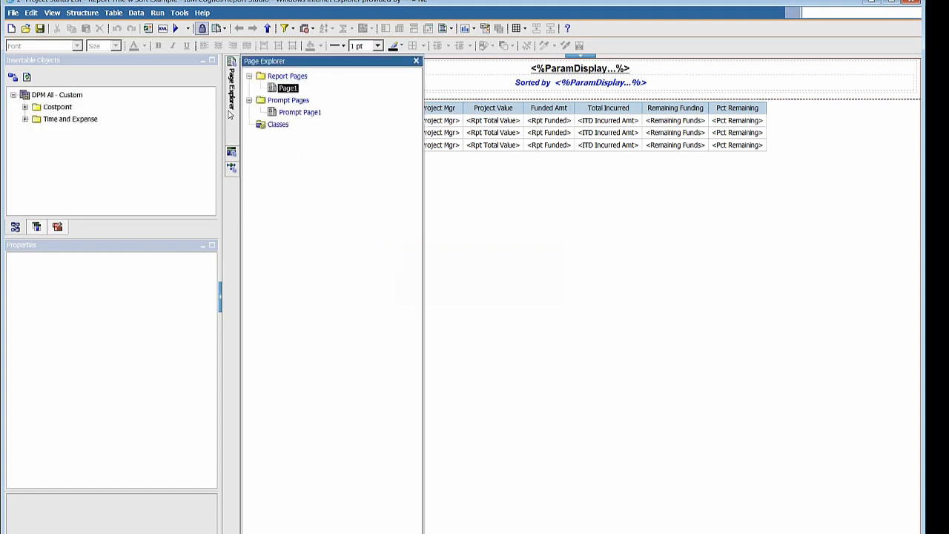
- Open Prompt Page1 and review the default selections of the Enter Desired Report Title text box prompt, leaving them unchanged
left_click(231, 114)
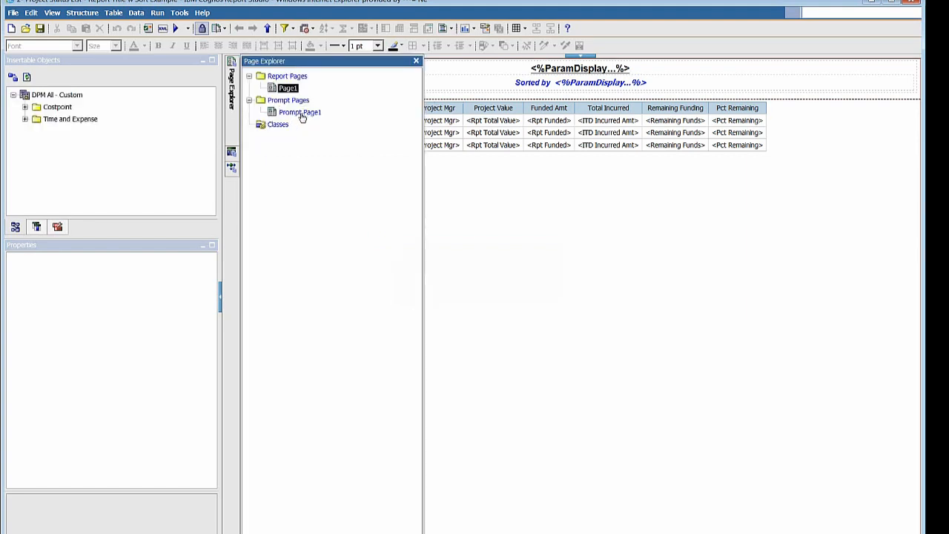
left_click(301, 114)
double_click(301, 114)
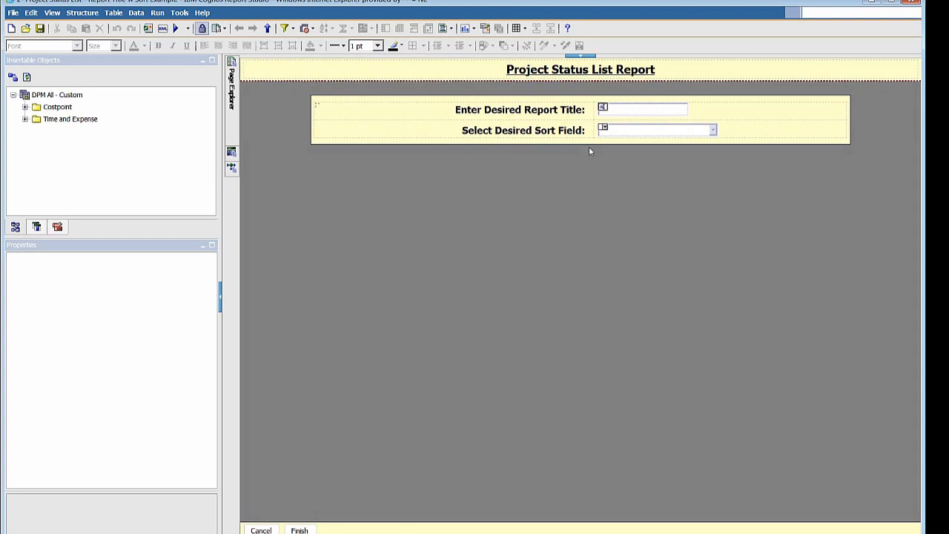
left_click(632, 114)
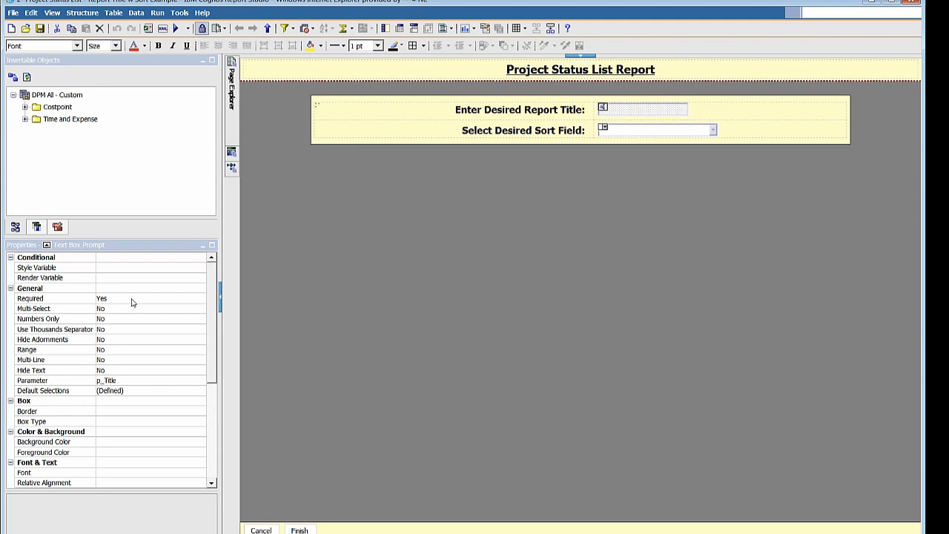
left_click(178, 393)
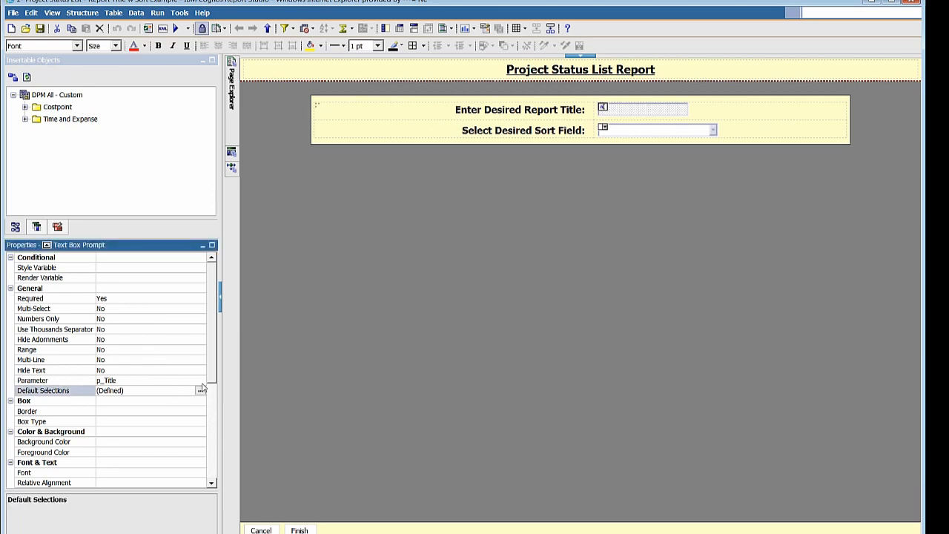
left_click(201, 390)
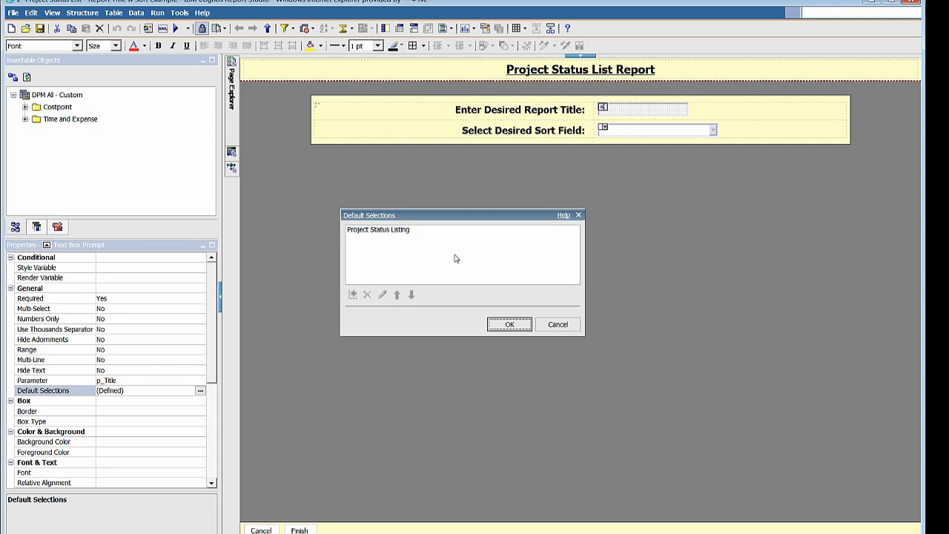
left_click(550, 327)
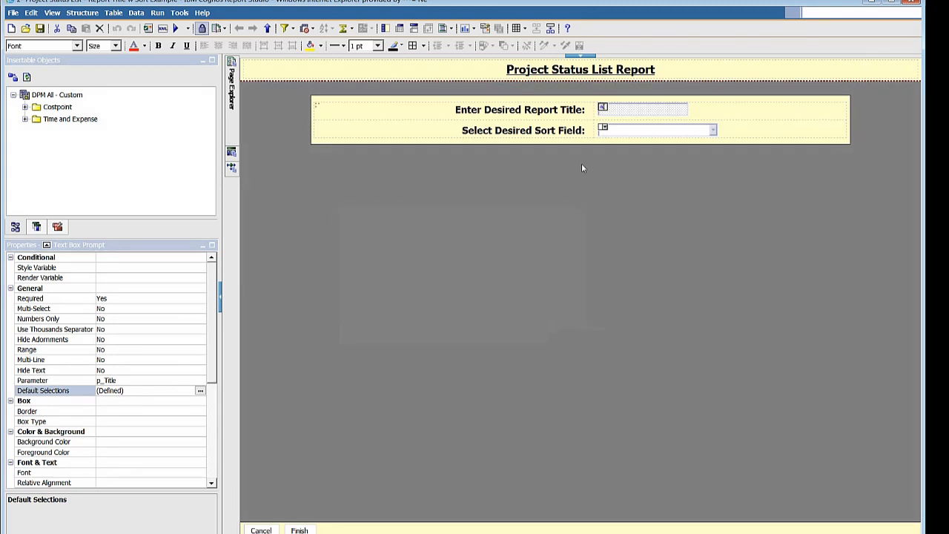
- Compare the sort field prompt's properties with the report title prompt's, reviewing the full property list of the title prompt
left_click(622, 132)
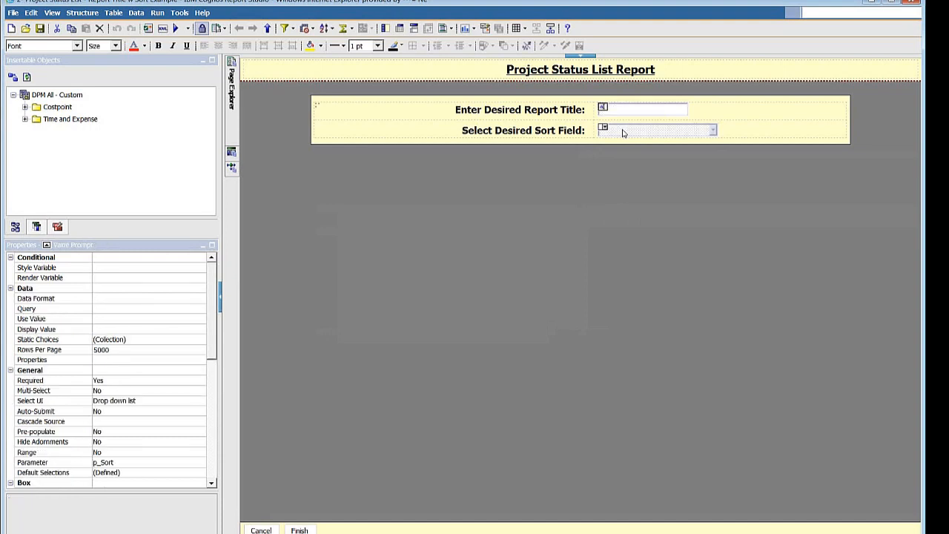
left_click(628, 110)
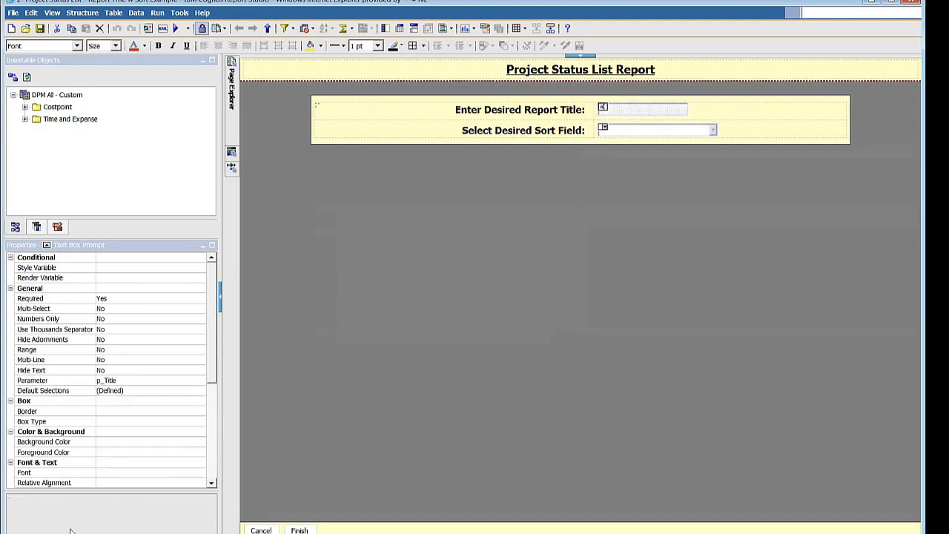
left_click(210, 465)
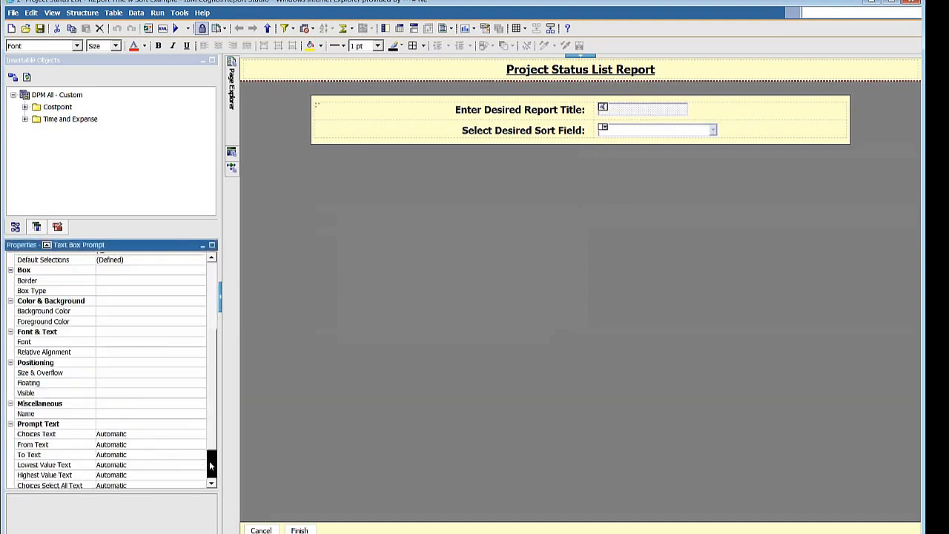
left_click(210, 281)
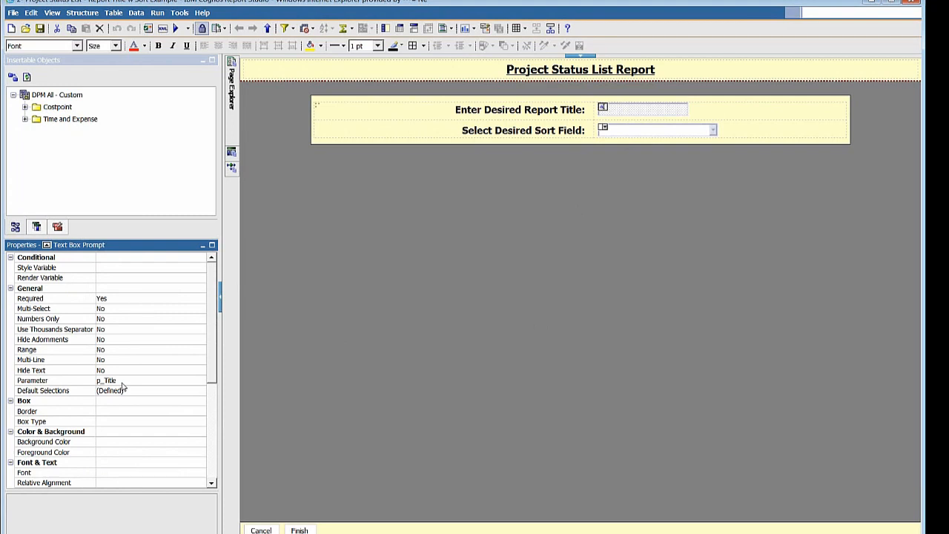
- Inspect the static choices defined for the Select Desired Sort Field value prompt and close them without changes
left_click(616, 134)
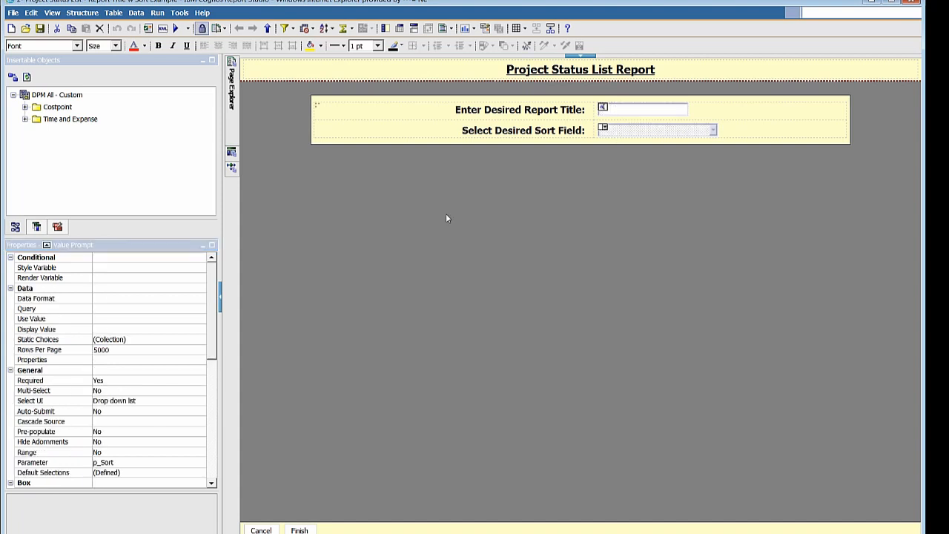
left_click(186, 340)
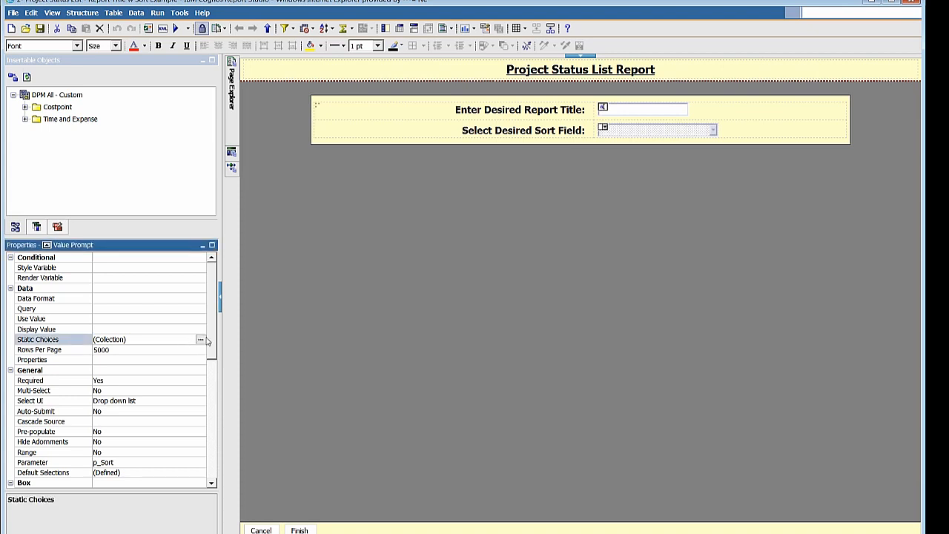
left_click(200, 339)
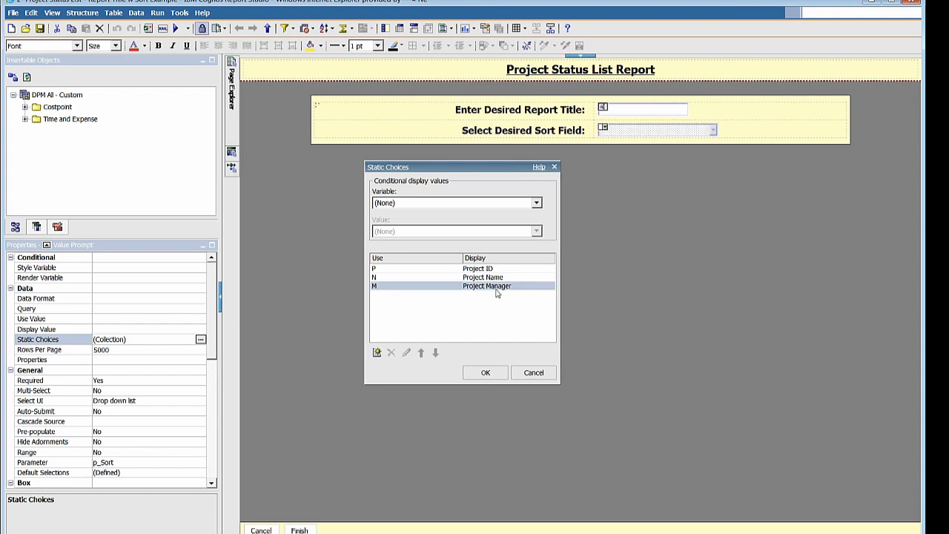
left_click(531, 373)
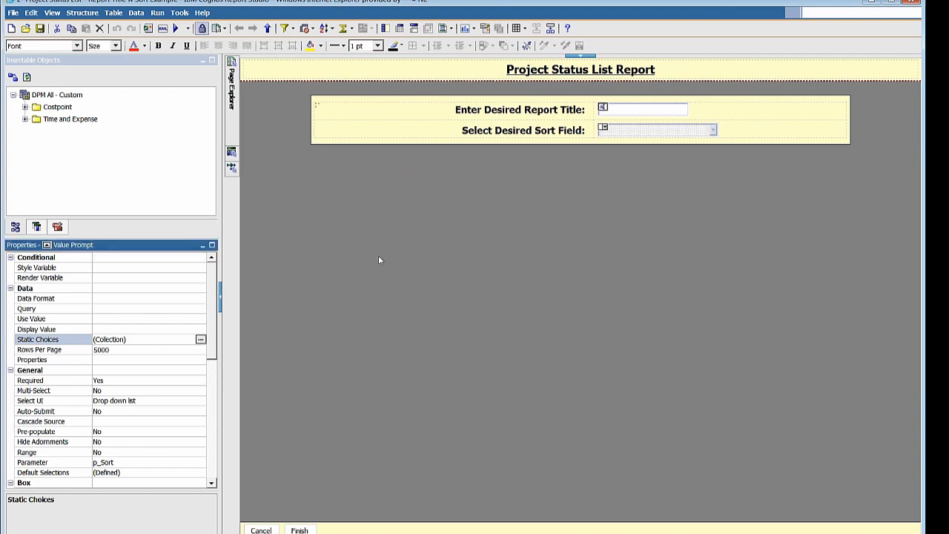
- Open Query1 and examine the Sort Column data item's expression, plus the properties of the Project ID and Project Name items
left_click(232, 153)
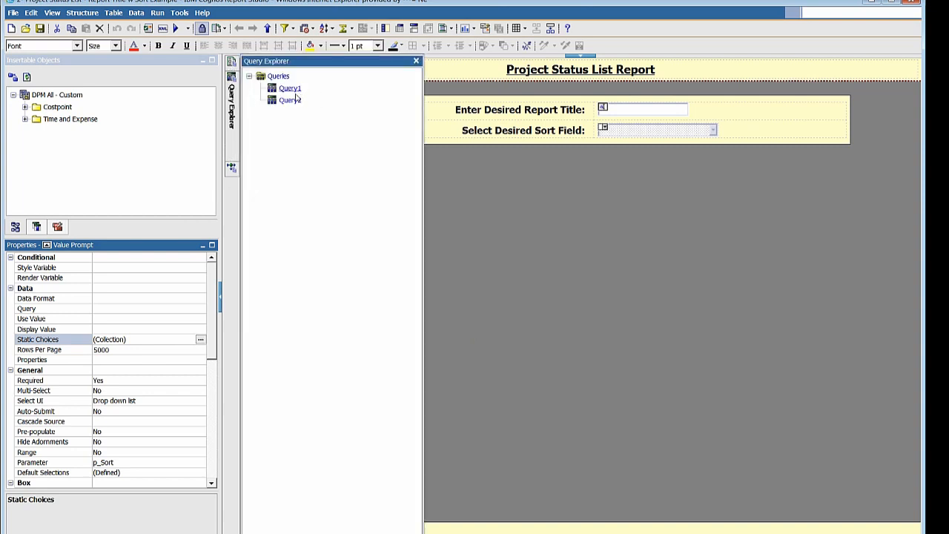
double_click(290, 89)
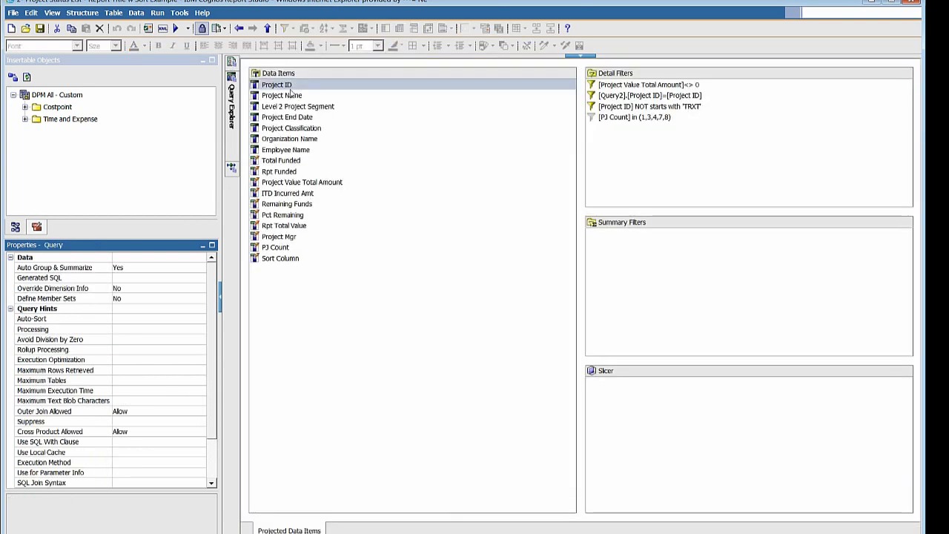
left_click(277, 261)
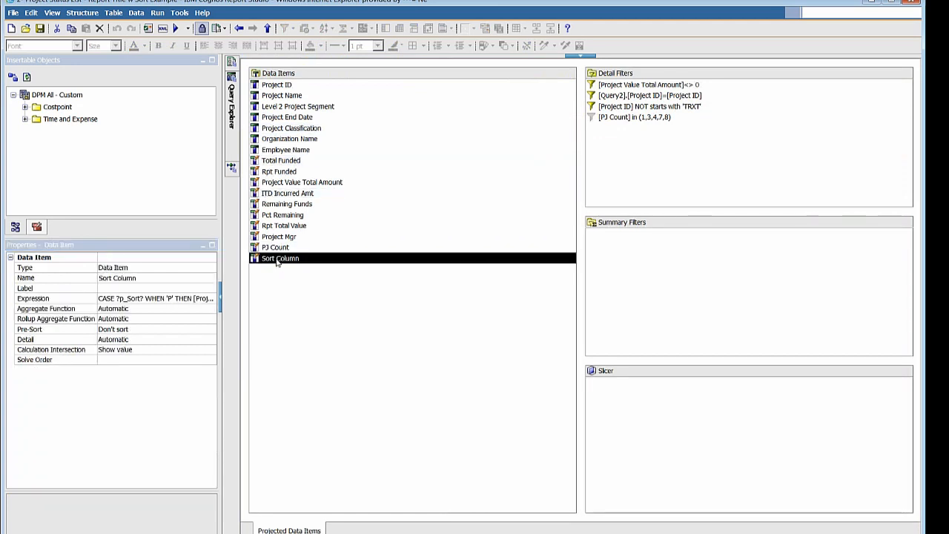
double_click(277, 261)
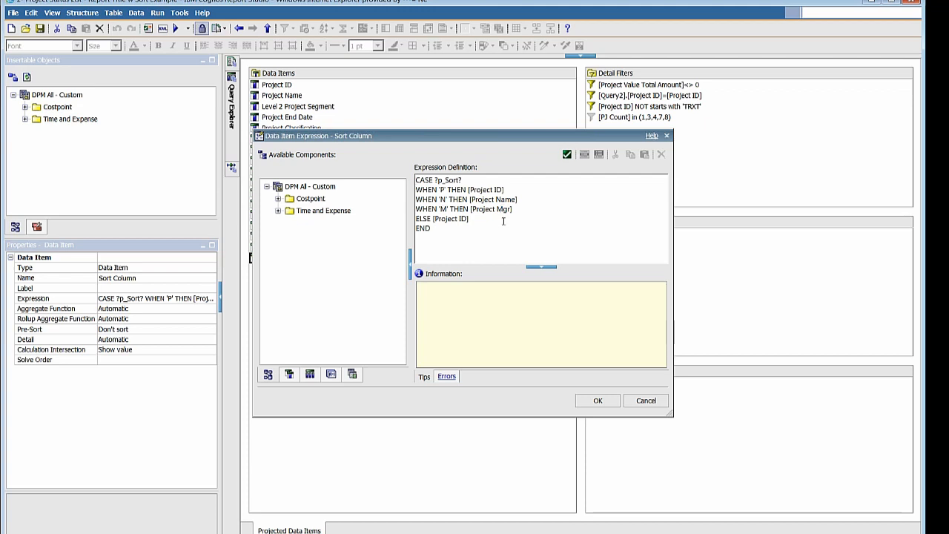
left_click(642, 406)
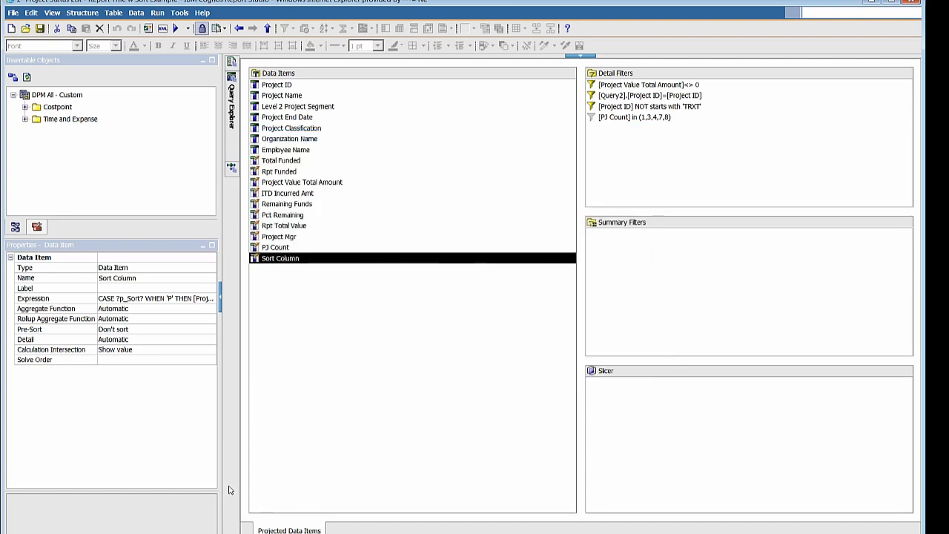
left_click(279, 86)
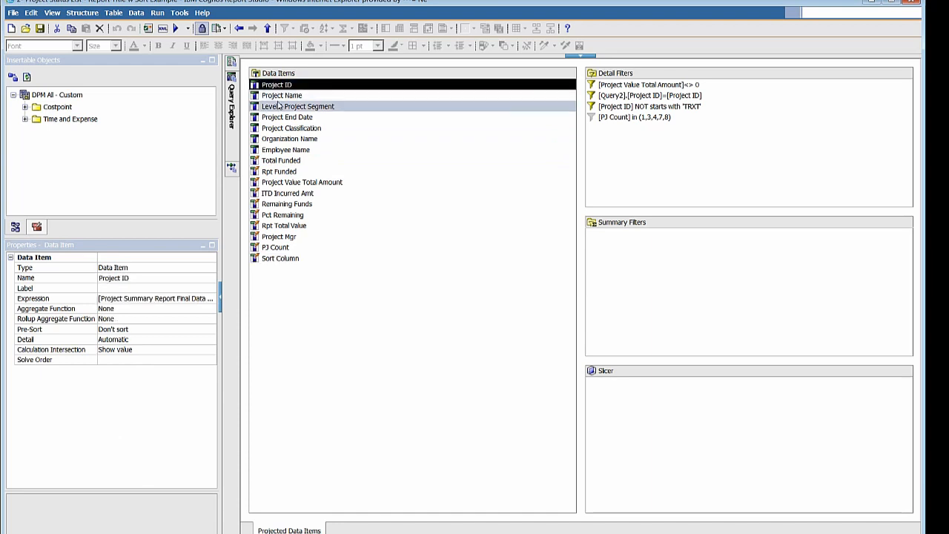
left_click(279, 96)
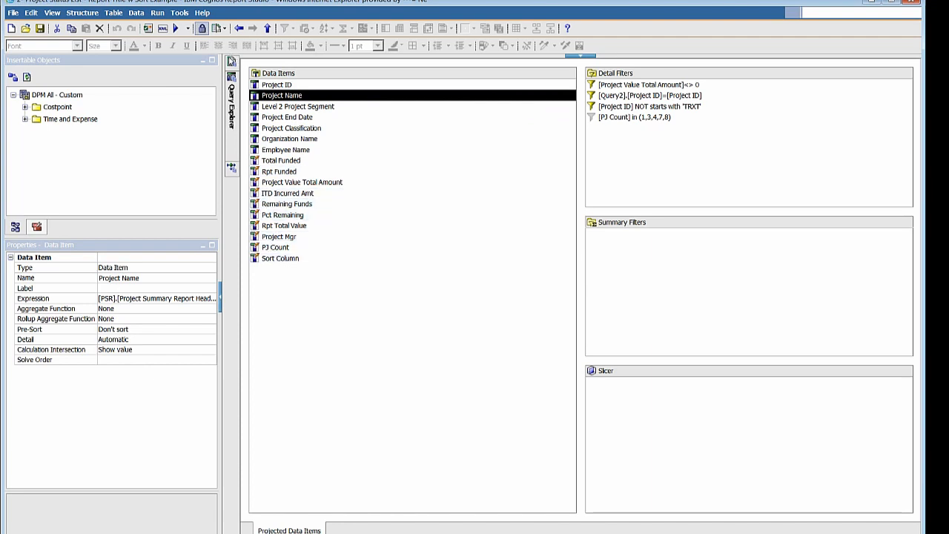
- Return to report Page1 and inspect the list's grouping and sorting, checking the detail sort item without changing it
mouse_move(231, 61)
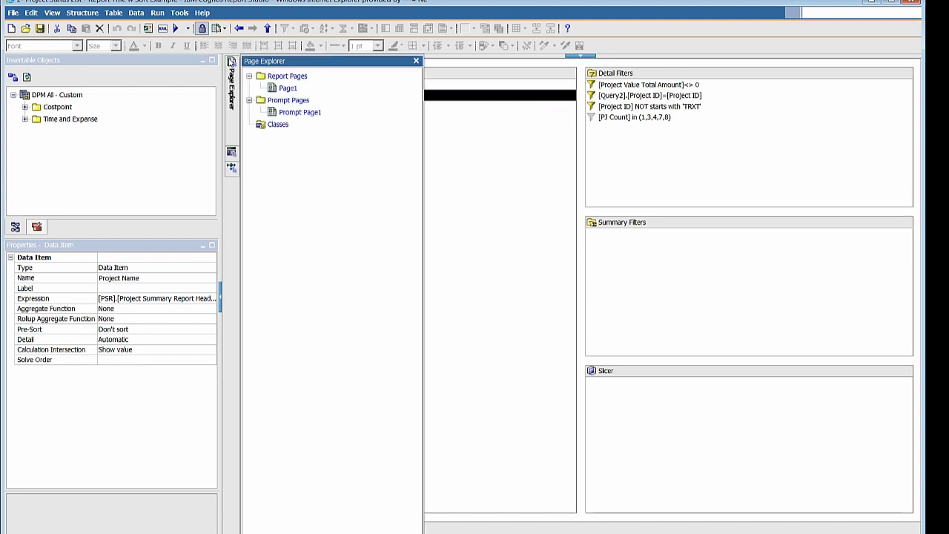
left_click(288, 89)
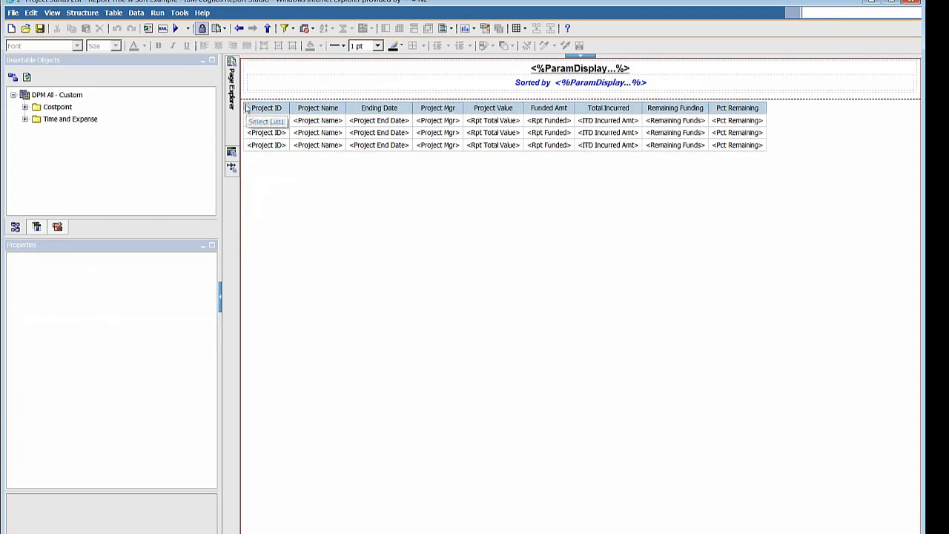
left_click(247, 108)
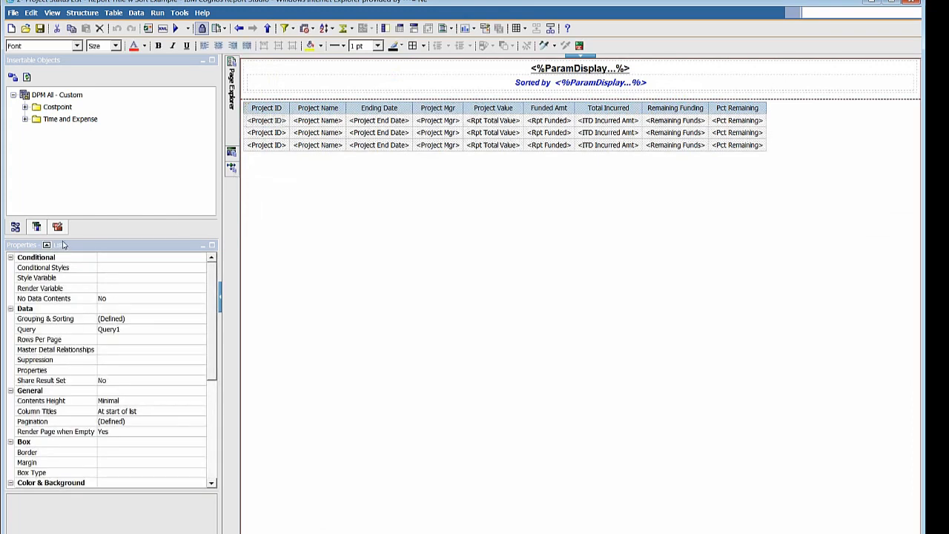
left_click(152, 320)
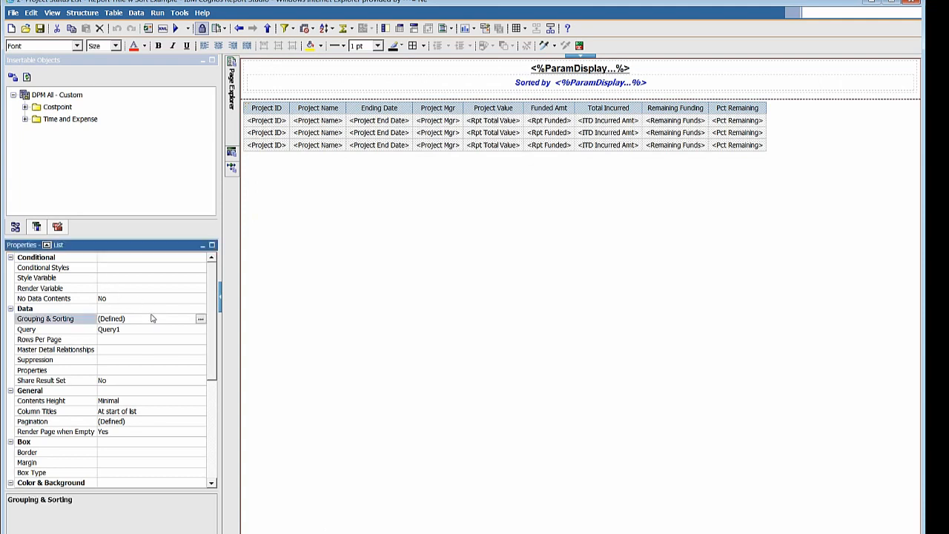
left_click(200, 321)
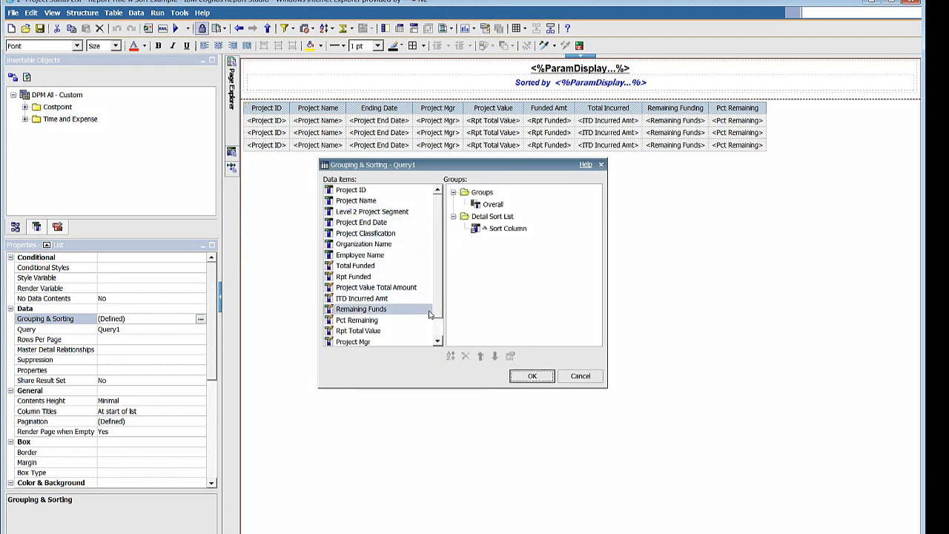
left_click(507, 231)
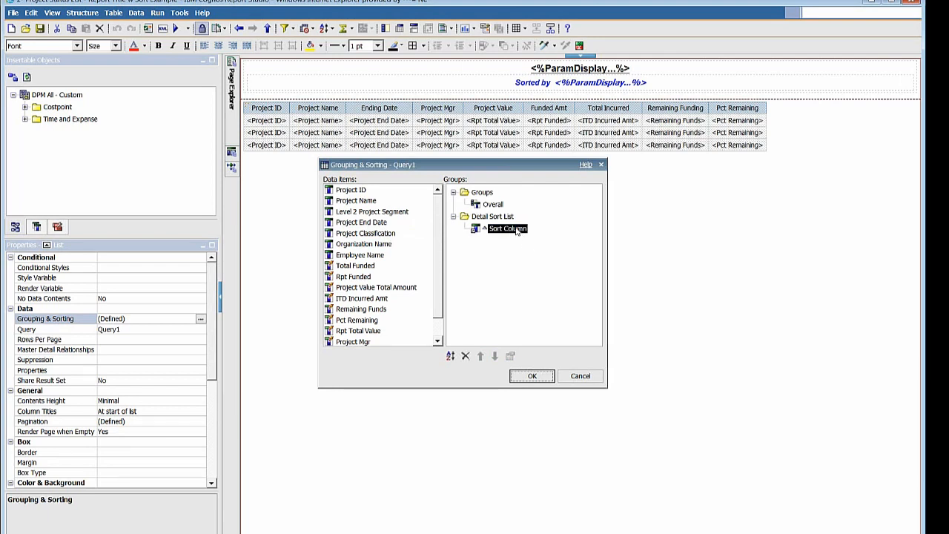
left_click(580, 377)
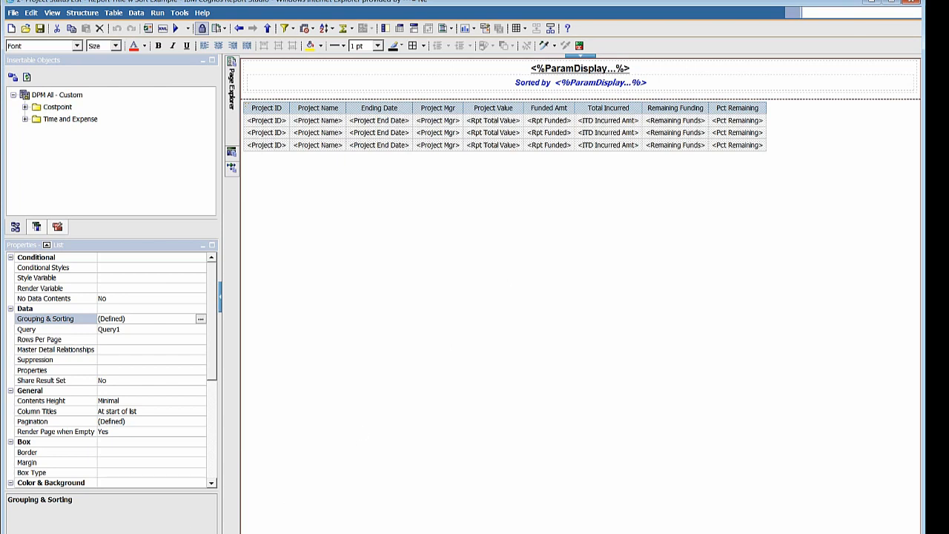
- Switch to the report output in IBM Cognos Viewer and return from it to the Prompting Sample Reports folder
mouse_move(80, 533)
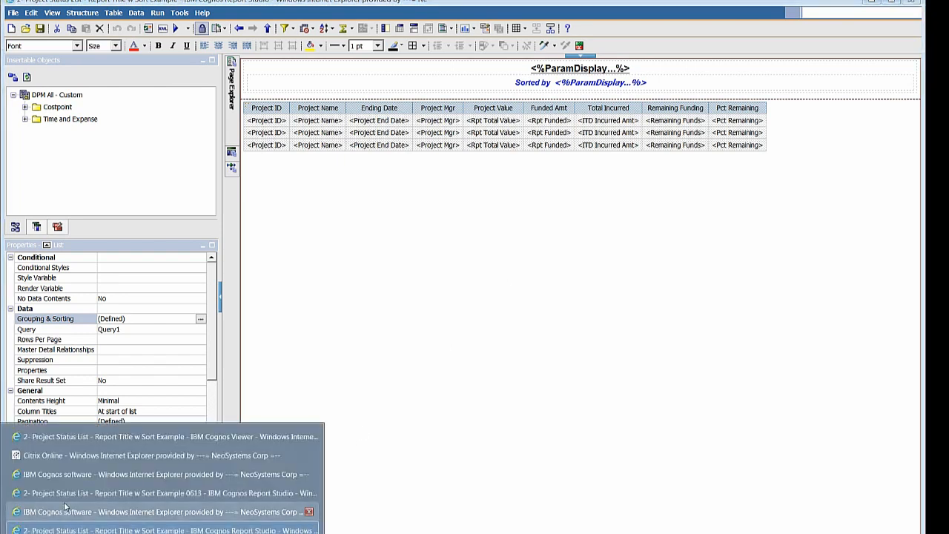
left_click(79, 433)
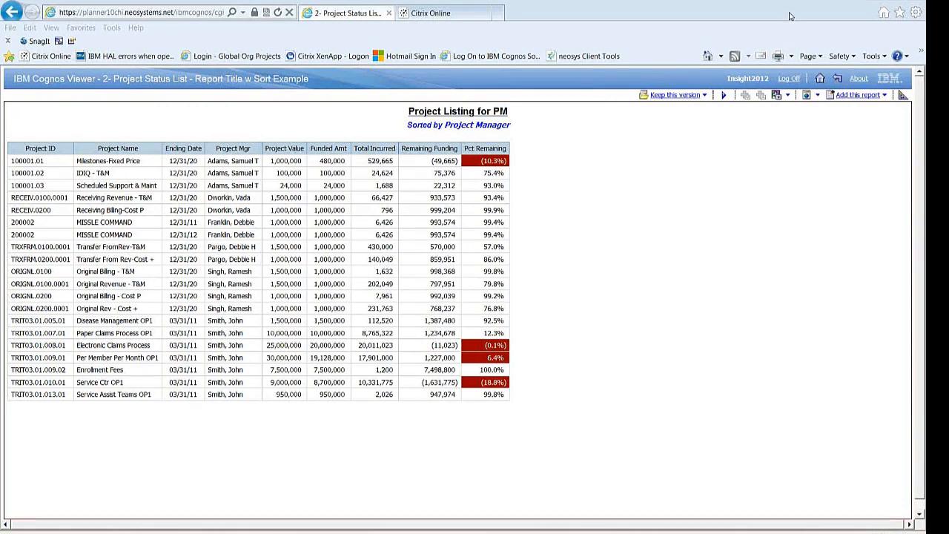
left_click(836, 79)
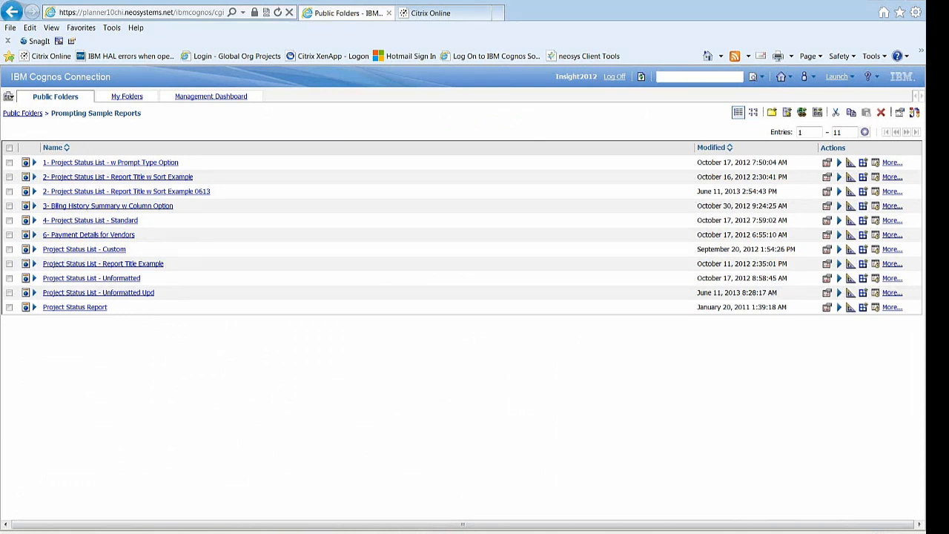
- Switch back to Report Studio and open the report 2- Project Status List - Report Title w Sort Example 0613
key("alt+Tab")
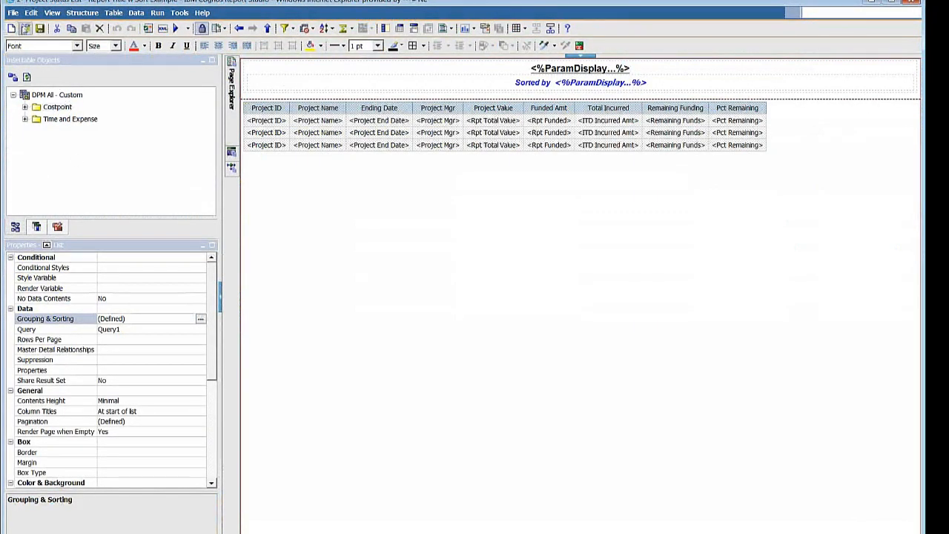
left_click(25, 28)
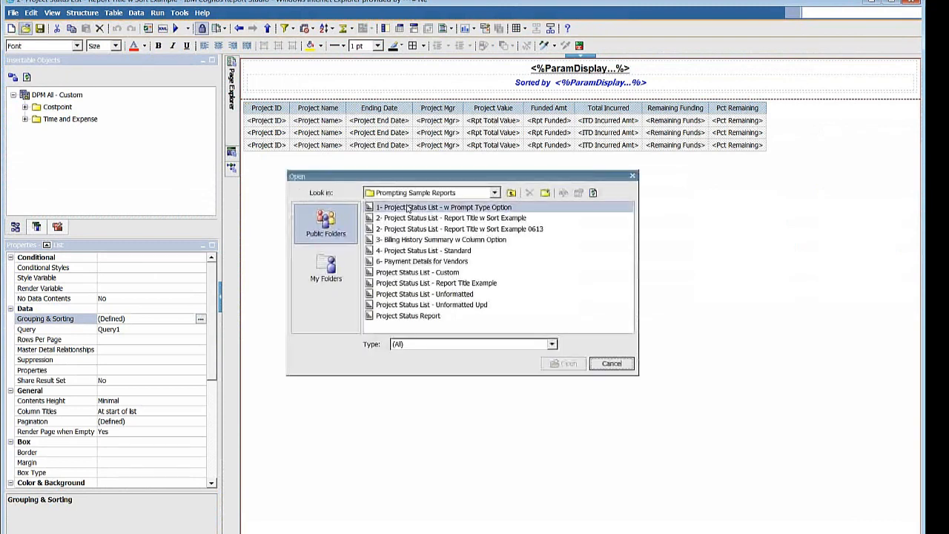
left_click(500, 229)
left_click(583, 367)
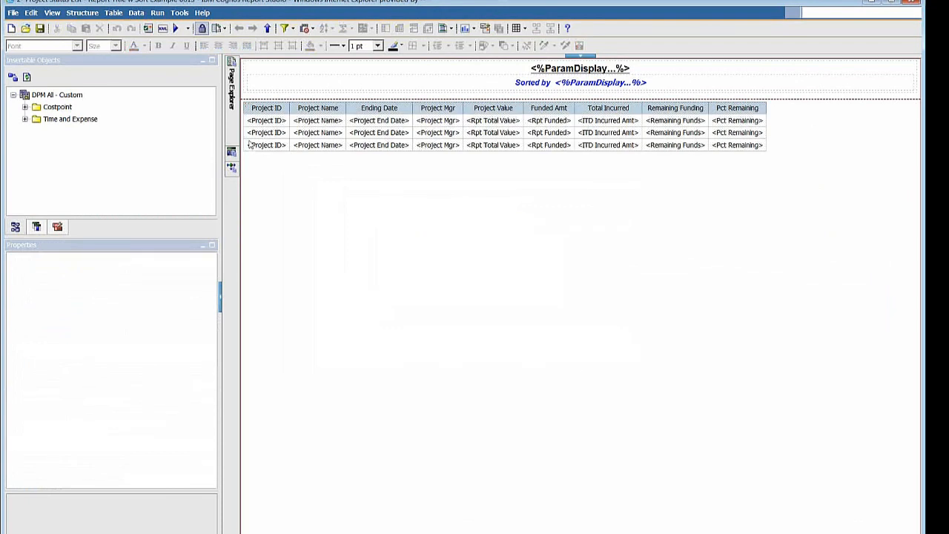
mouse_move(231, 135)
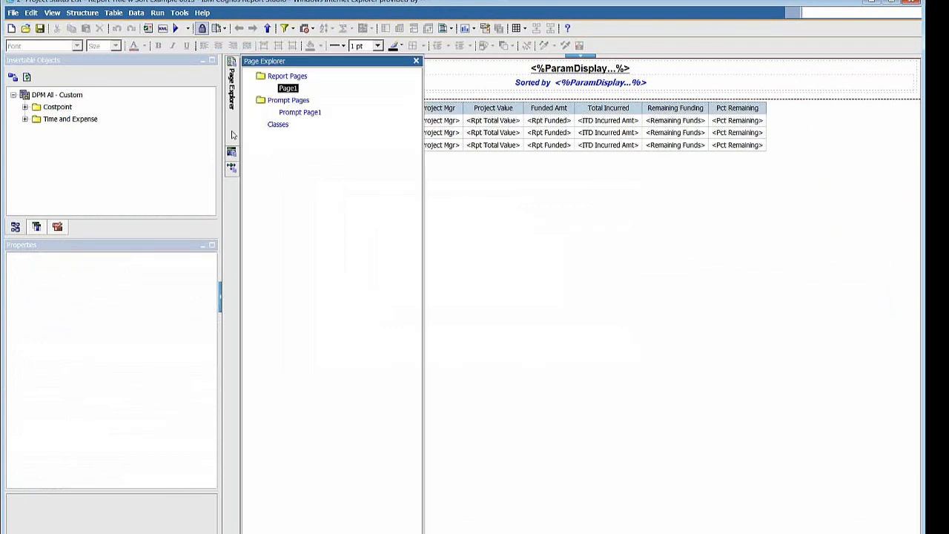
- Open Prompt Page1 and examine the properties of the Fiscal Year and Period value prompts, including the Period prompt's cascade source
left_click(287, 113)
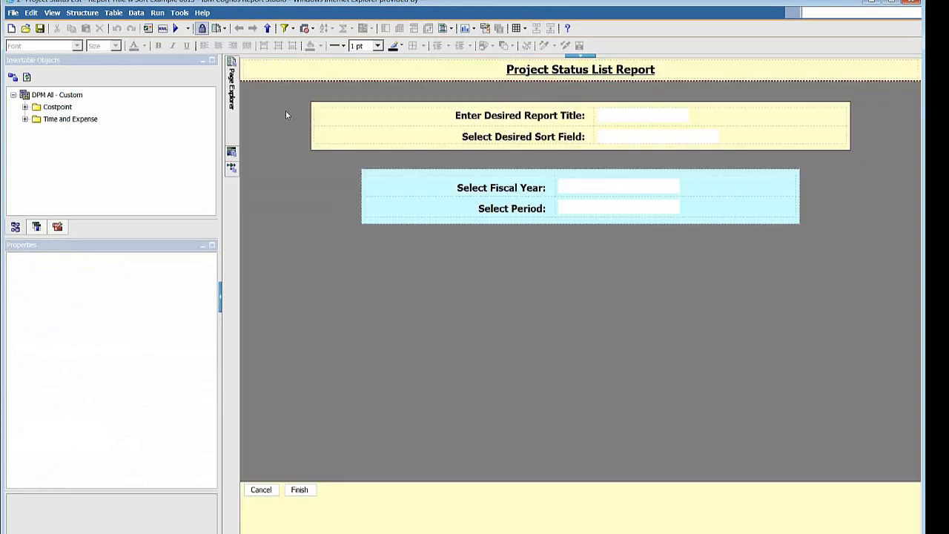
left_click(614, 192)
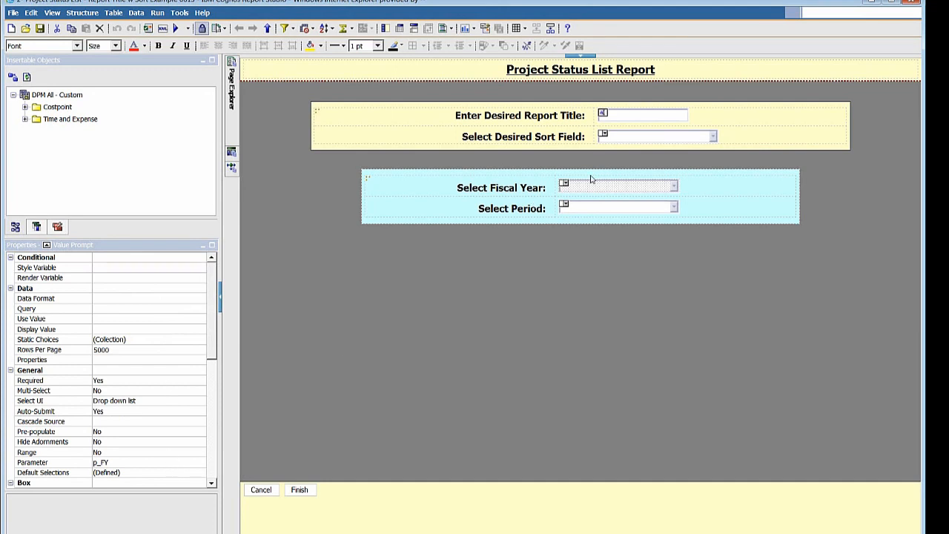
left_click(586, 208)
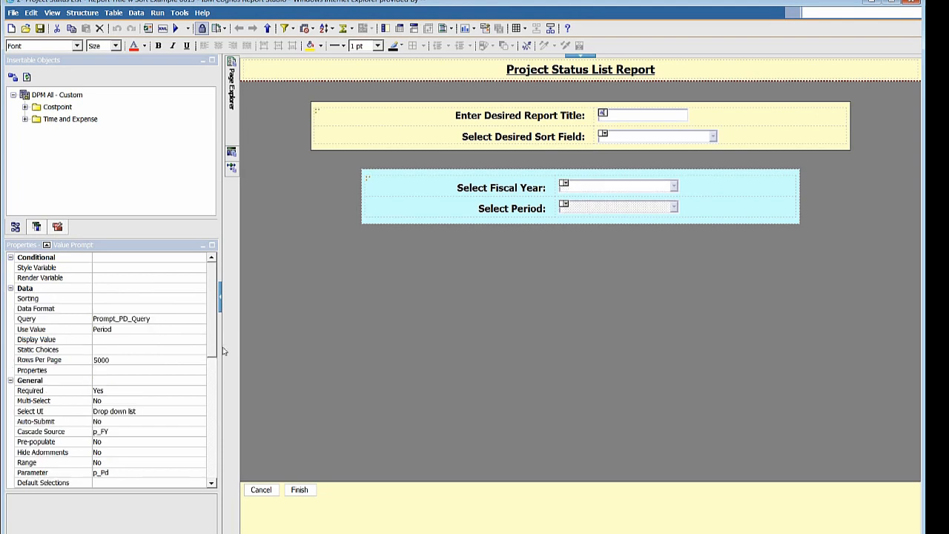
left_click(172, 432)
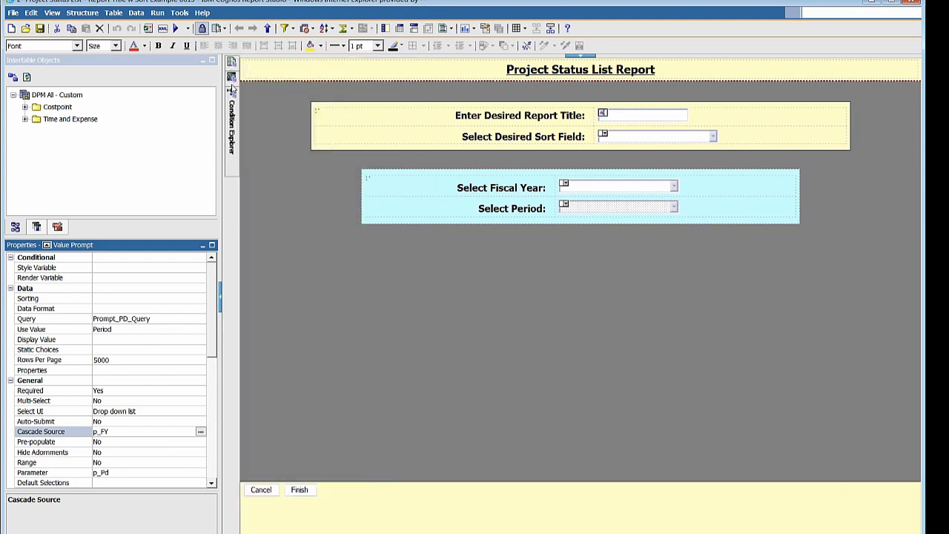
- Open Prompt_PD_Query and inspect its Fiscal Year and Period data items and the fiscal year detail filter
mouse_move(233, 87)
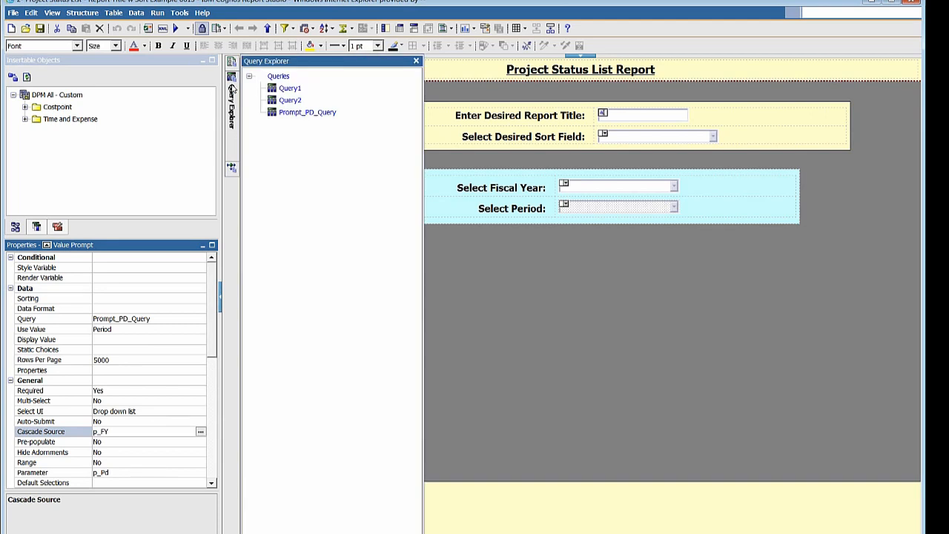
left_click(296, 112)
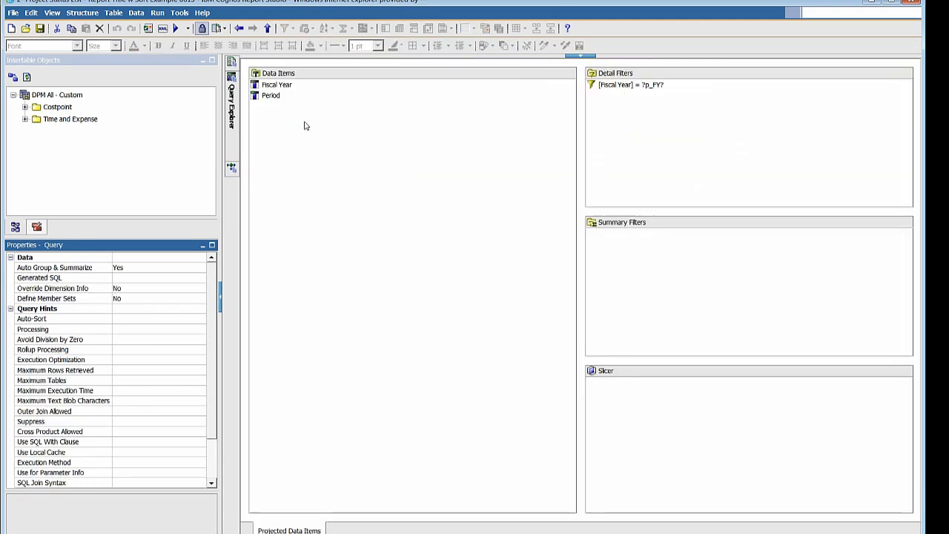
left_click(282, 85)
left_click(273, 97)
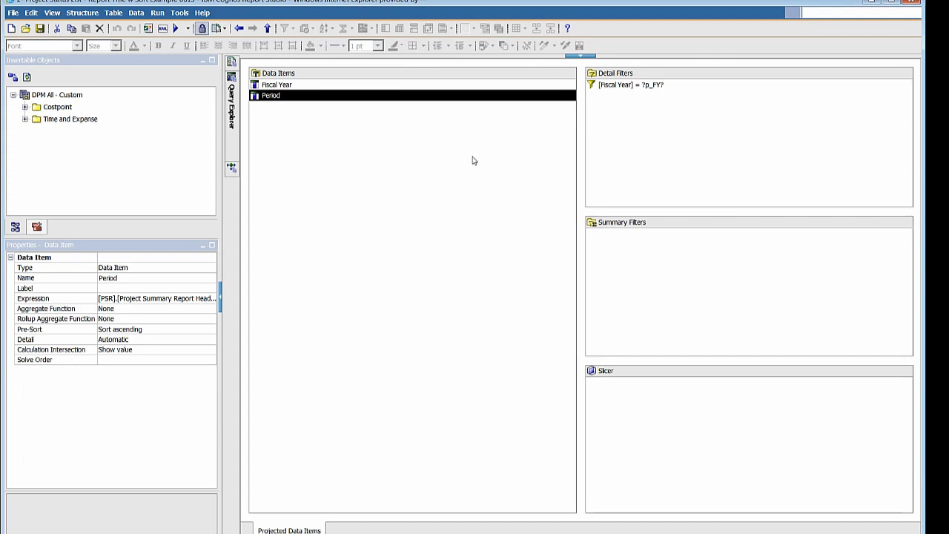
left_click(638, 89)
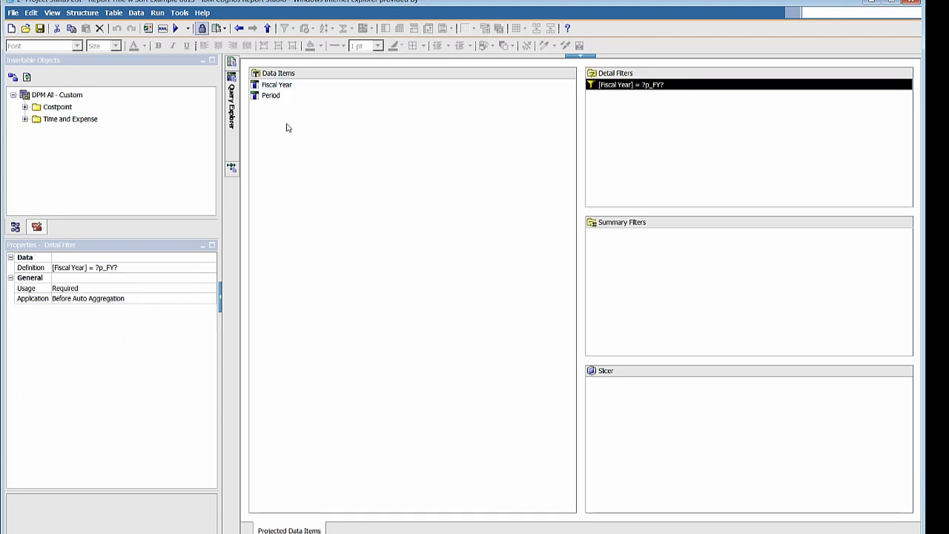
- Return to Prompt Page1, run it, and test the cascading prompts with fiscal year 2013 and period 1
mouse_move(231, 88)
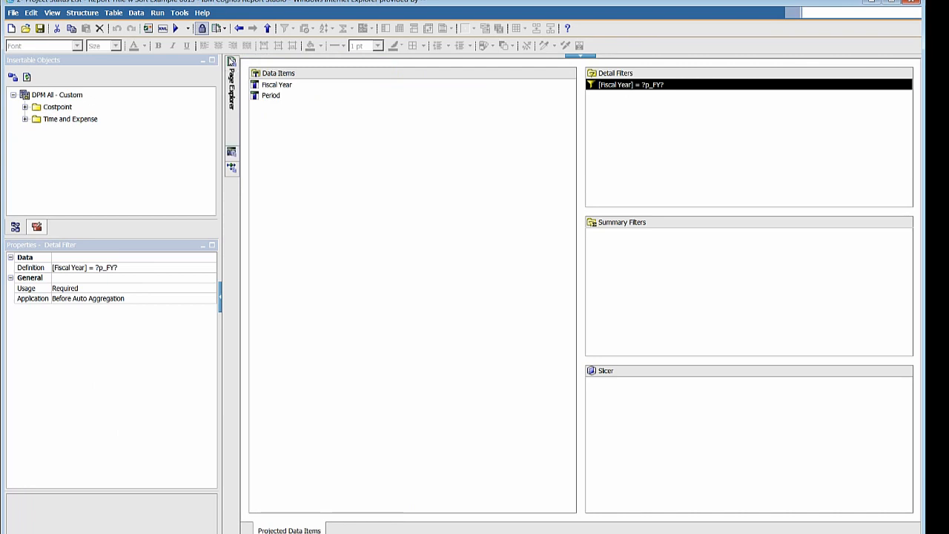
mouse_move(232, 64)
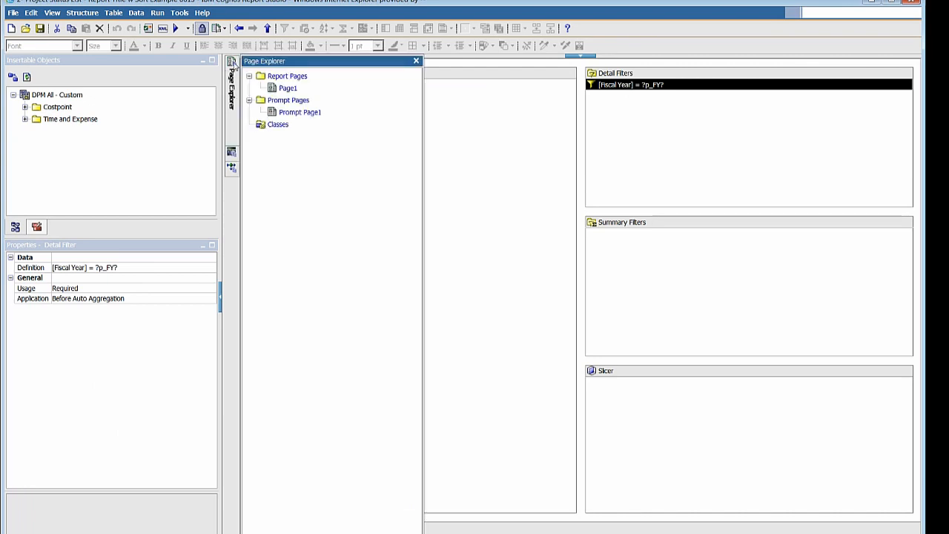
left_click(289, 113)
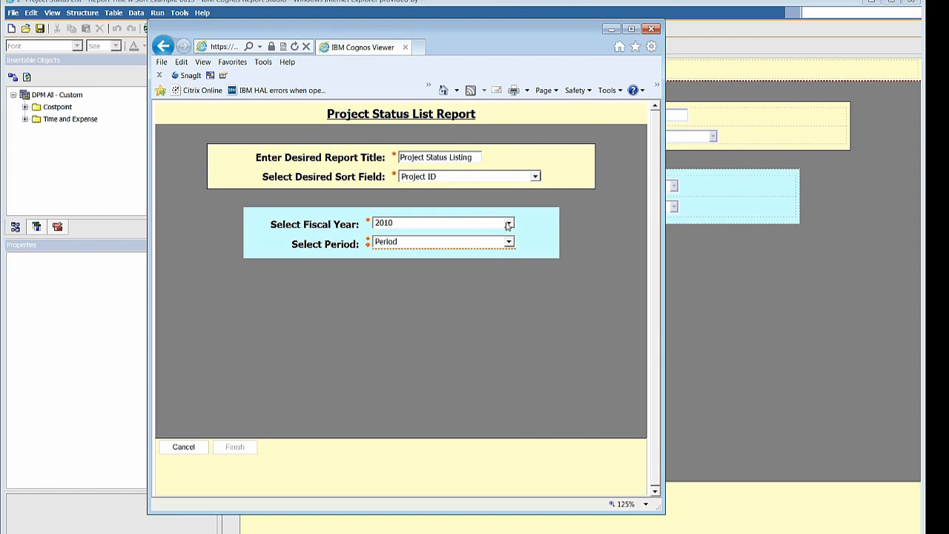
left_click(509, 223)
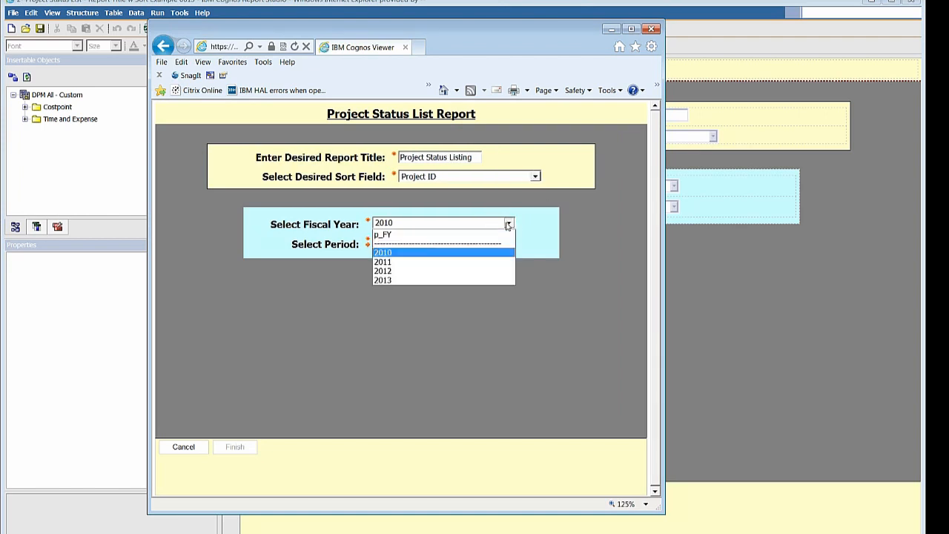
left_click(439, 279)
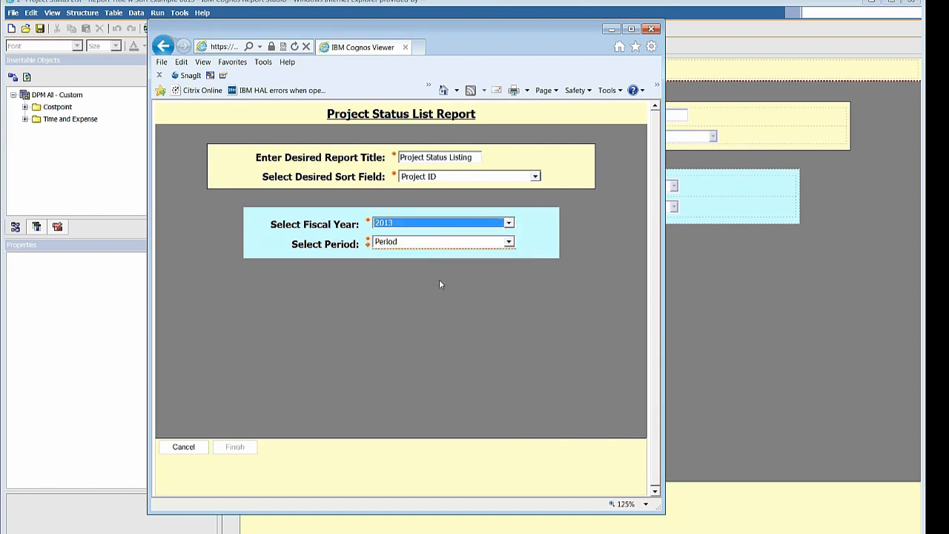
left_click(510, 245)
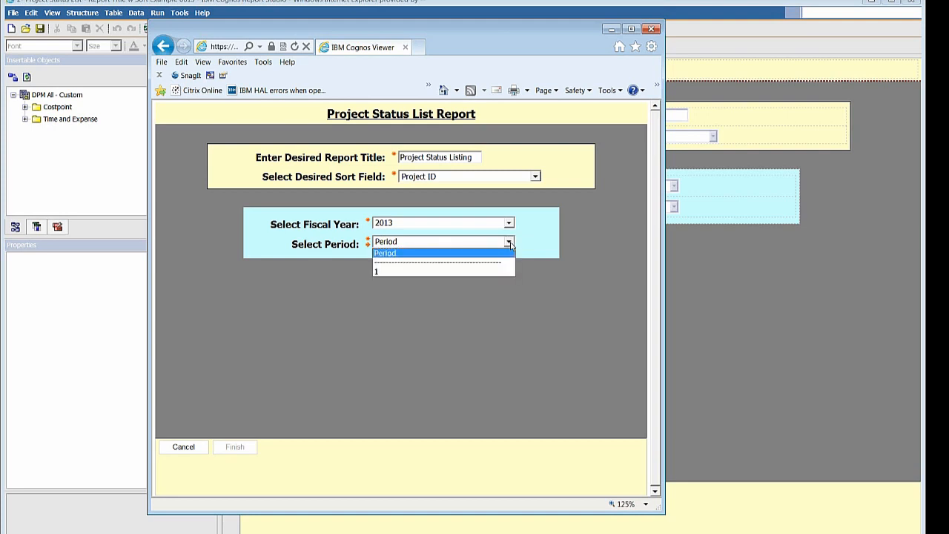
left_click(416, 271)
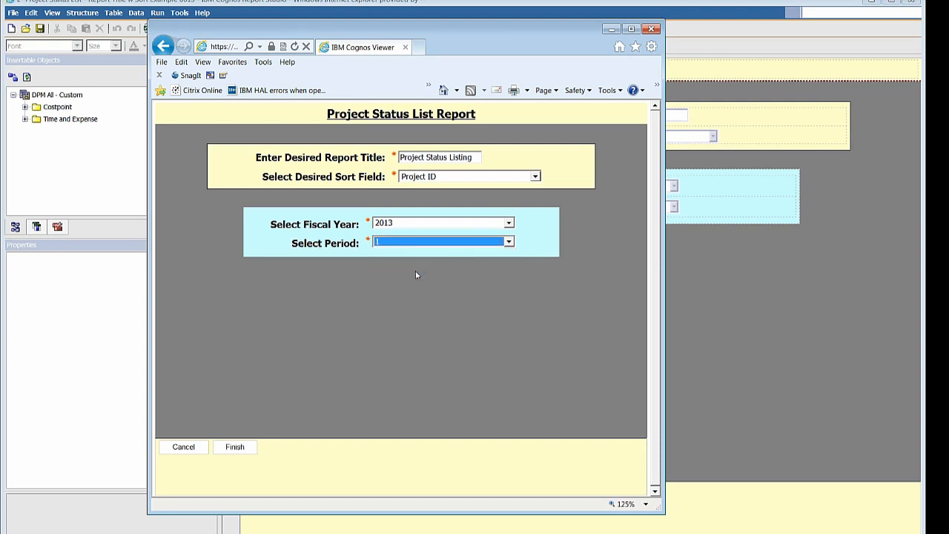
- Set the fiscal year prompt to 2010, review the available periods, and cancel the prompt page run
left_click(508, 223)
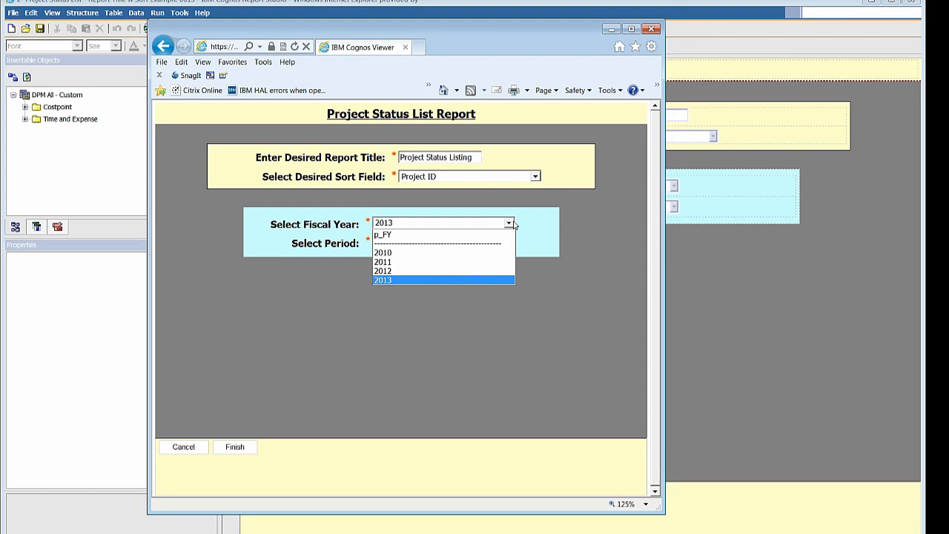
left_click(425, 256)
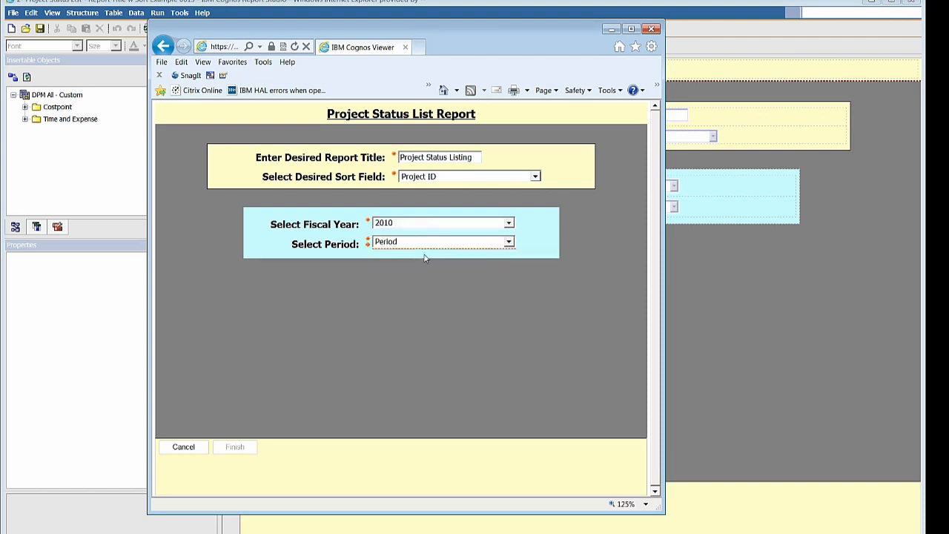
left_click(509, 243)
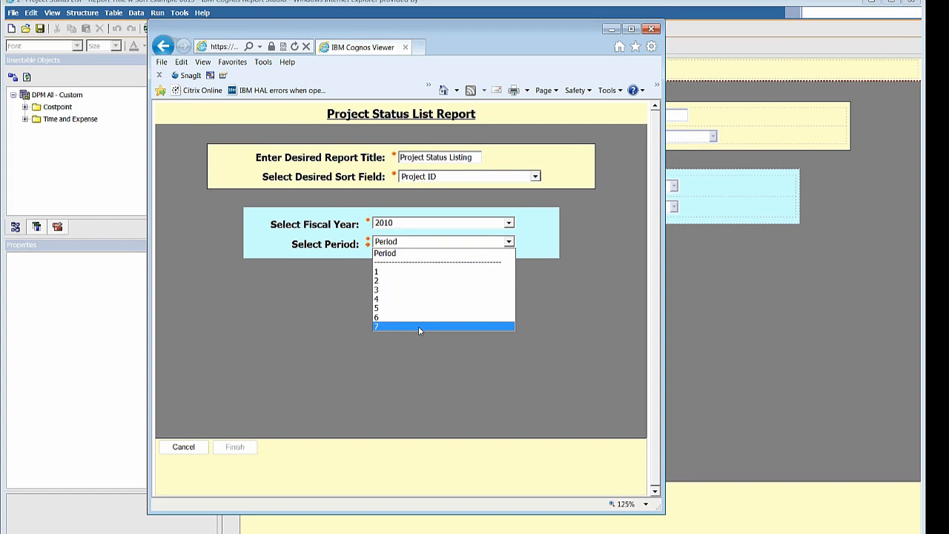
left_click(562, 287)
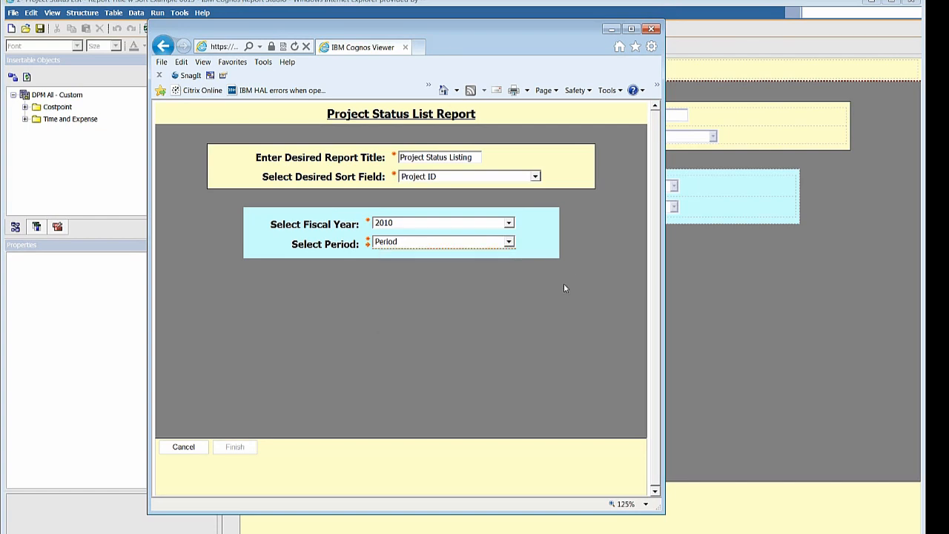
left_click(178, 449)
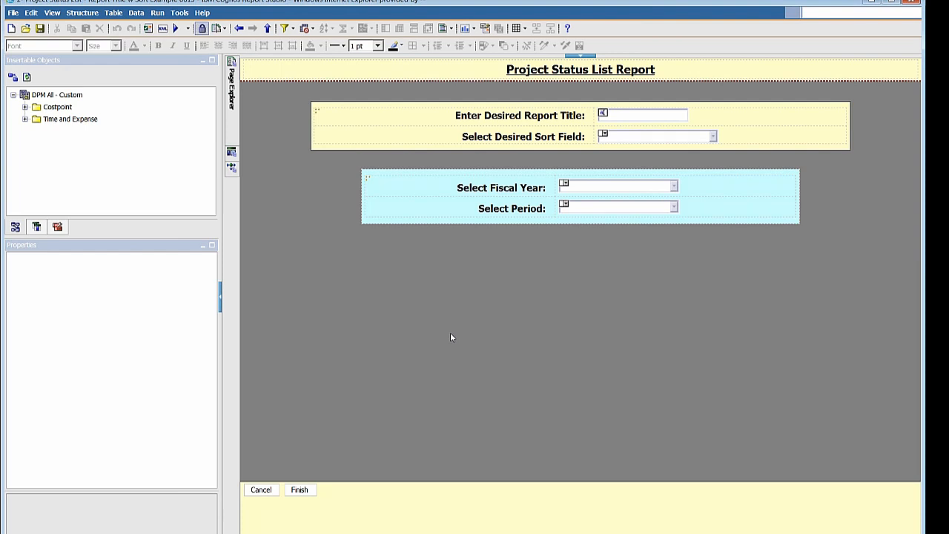
- Switch to Cognos Connection, view the prompt page of 2- Project Status List - Report Title w Sort Example 0613, and cancel it
key("alt+Tab")
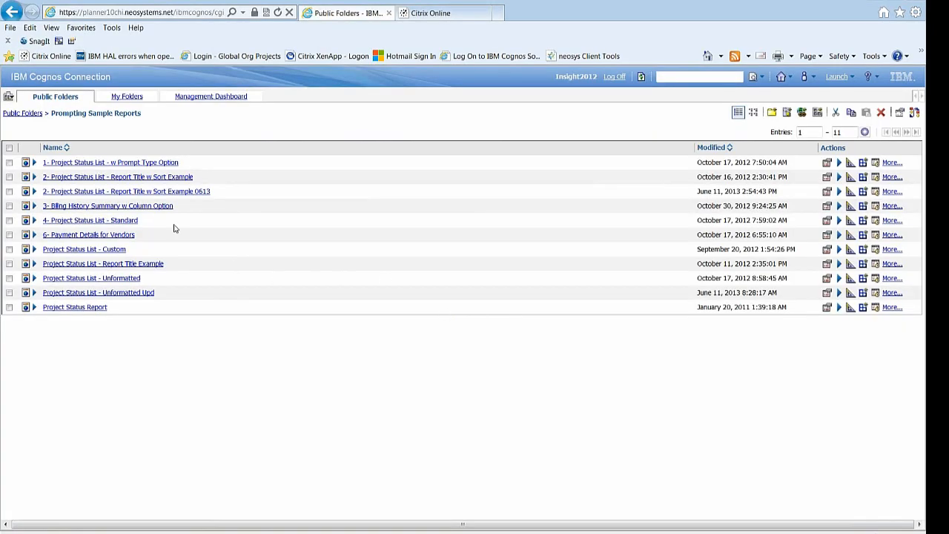
left_click(177, 191)
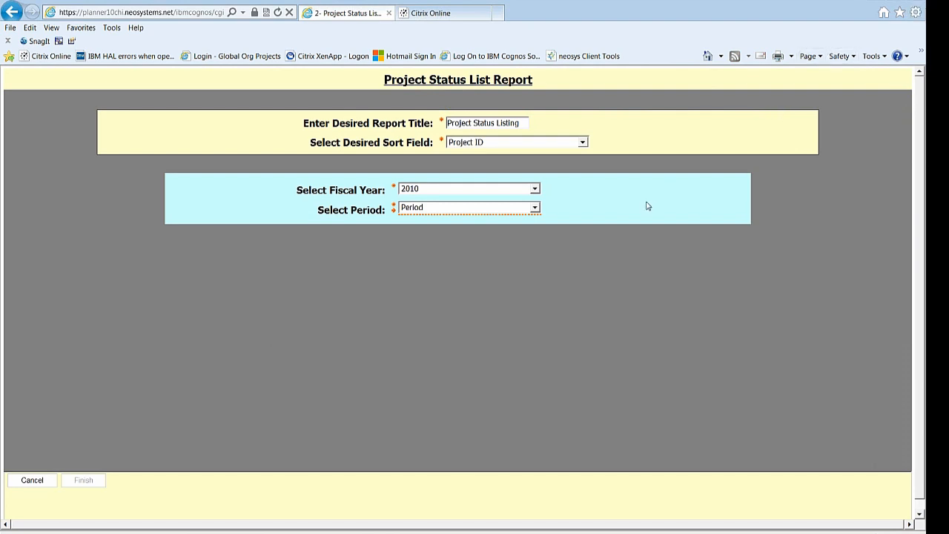
key("alt+Tab")
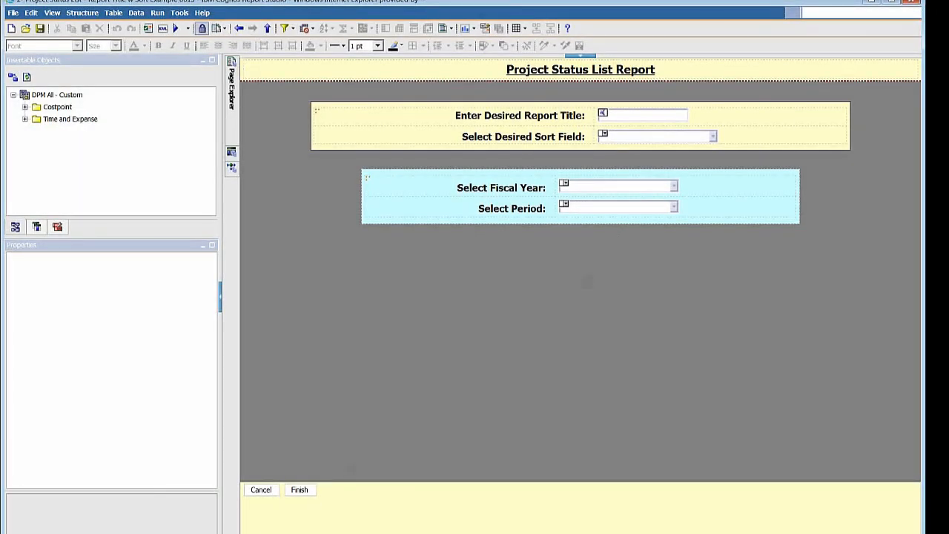
left_click(83, 532)
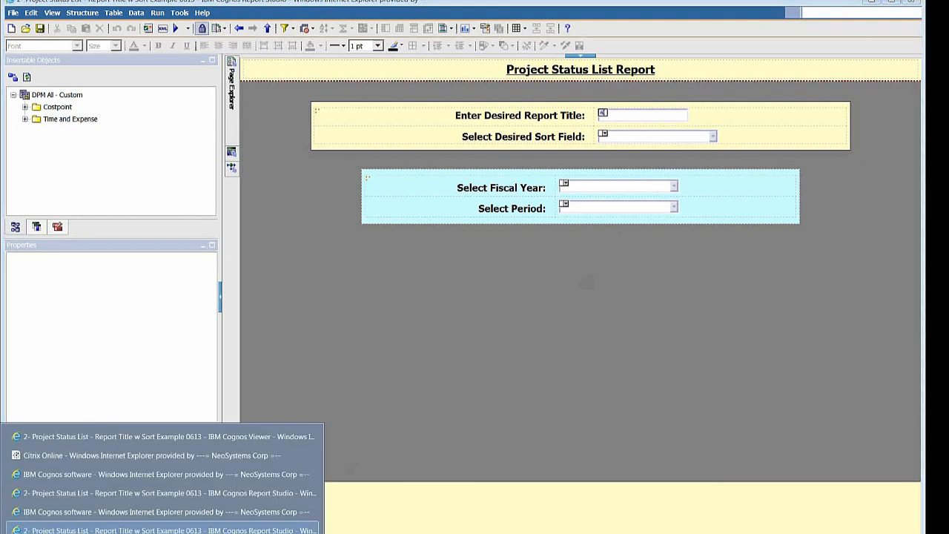
left_click(83, 493)
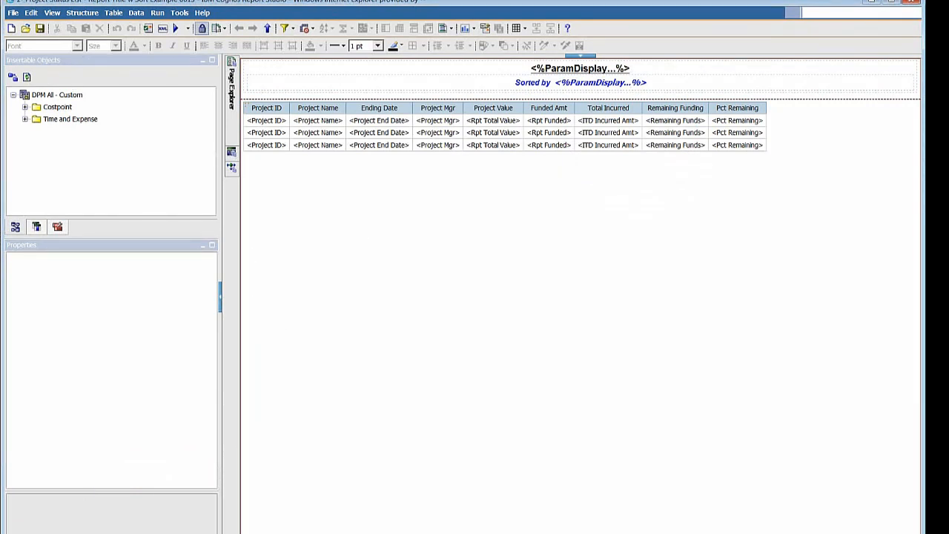
mouse_move(56, 533)
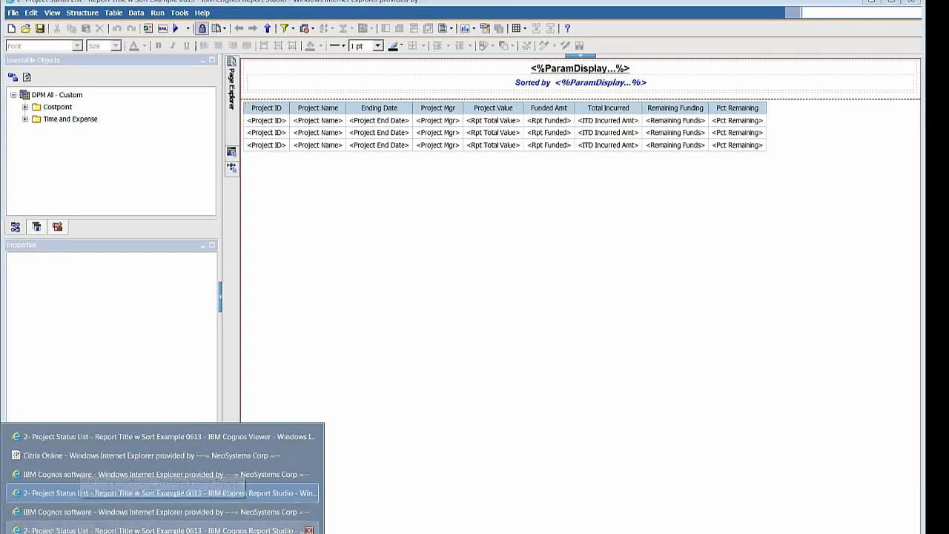
left_click(81, 437)
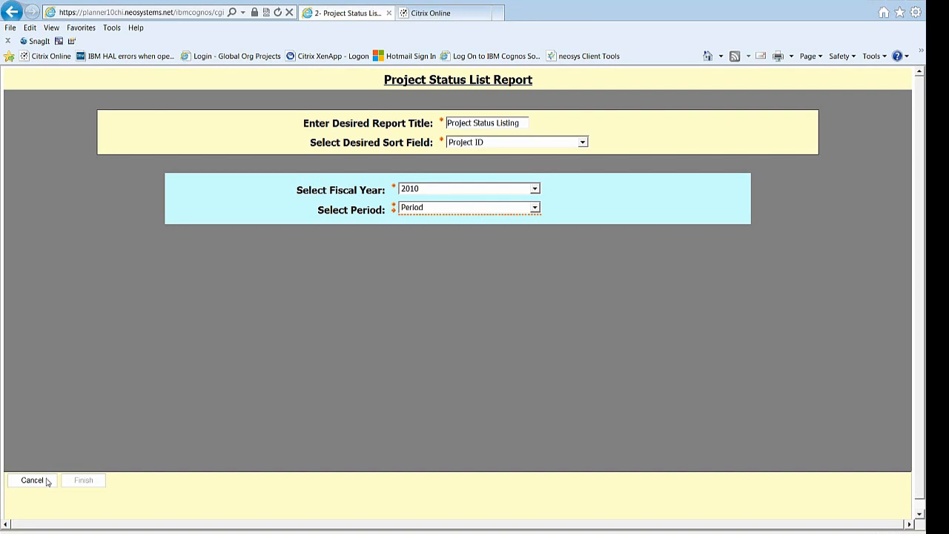
left_click(44, 480)
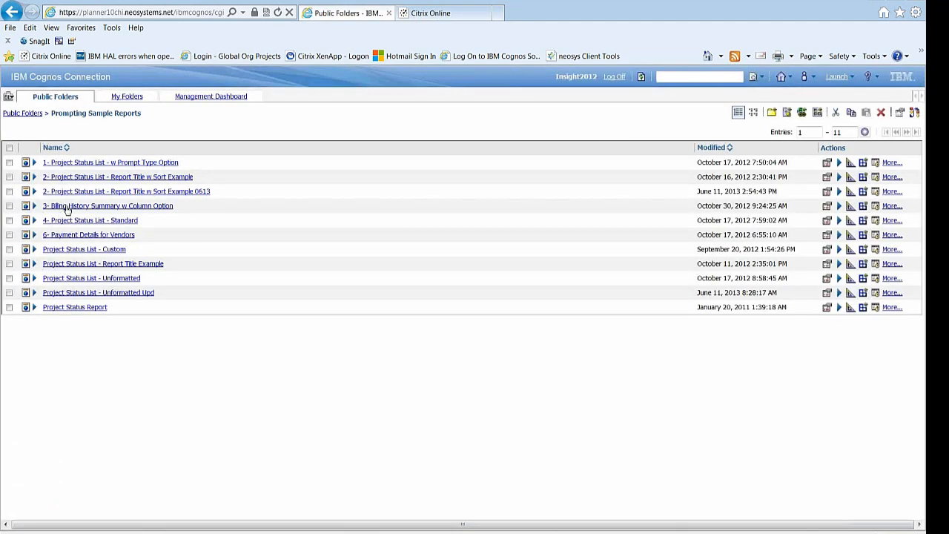
- Run 3- Billing History Summary w Column Option without PLC billing detail, and rerun it with Show PLC Billing Detail set to Yes
left_click(67, 206)
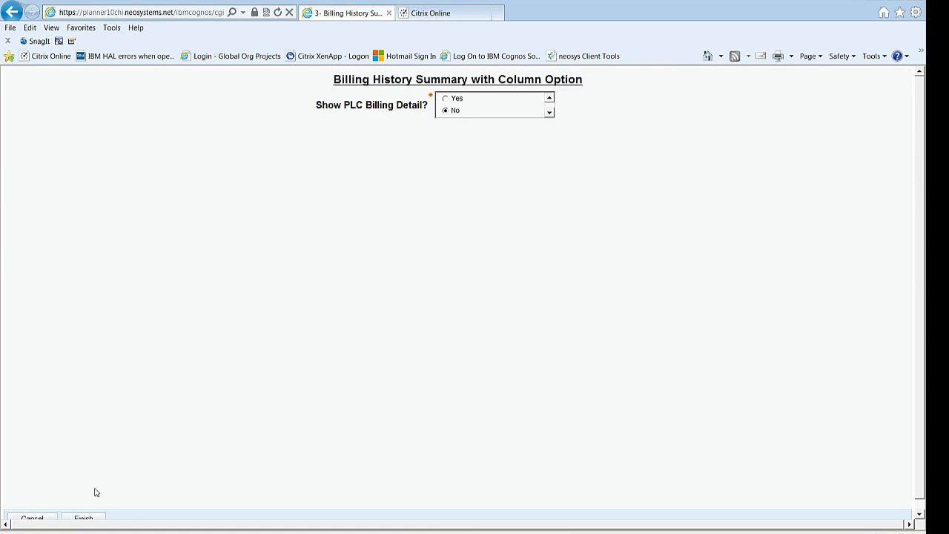
left_click(86, 518)
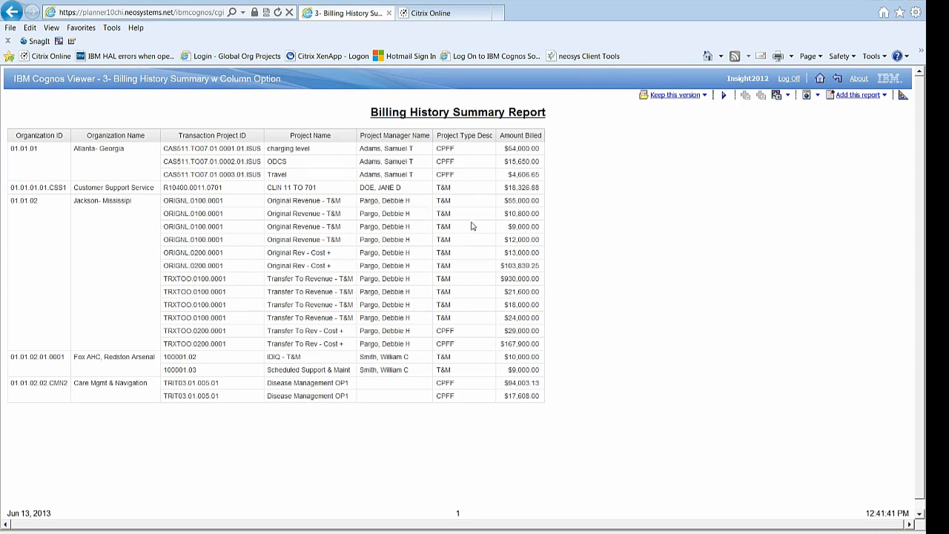
left_click(724, 98)
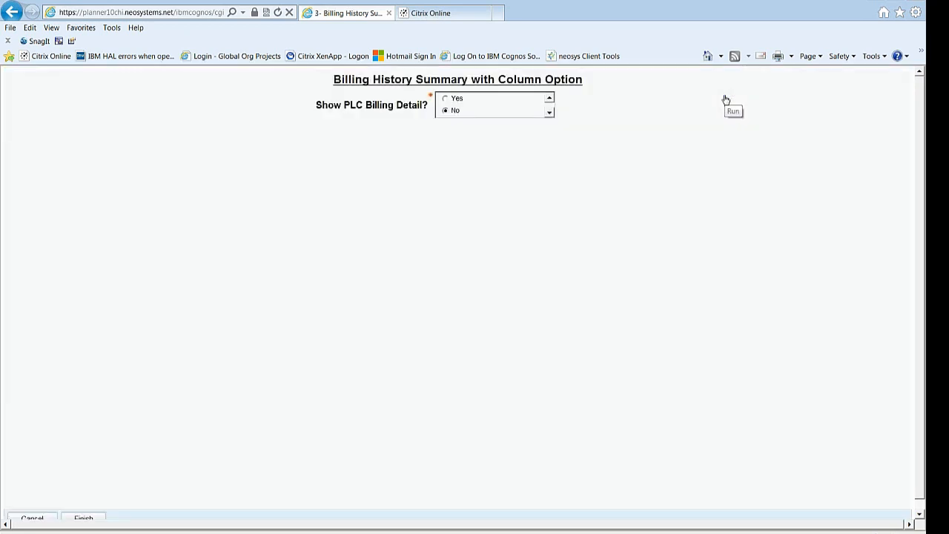
left_click(454, 100)
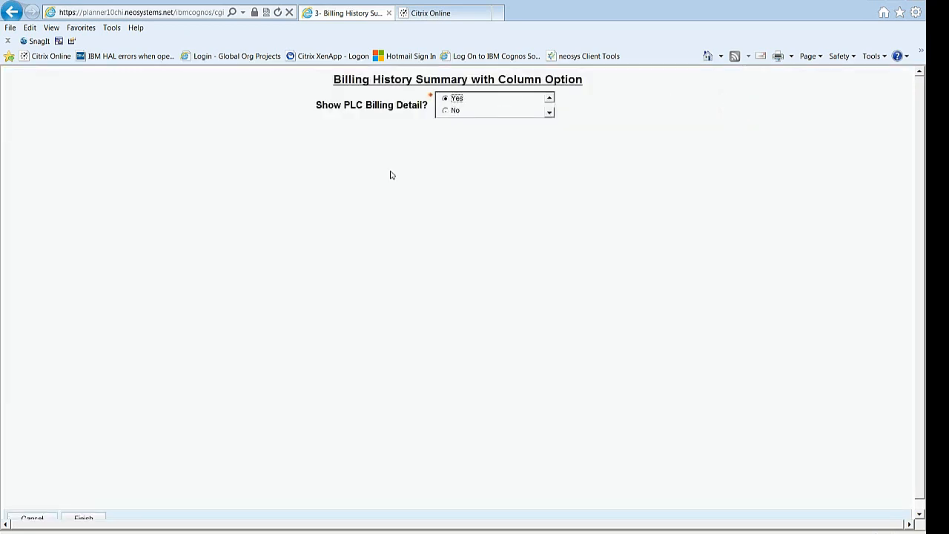
left_click(84, 518)
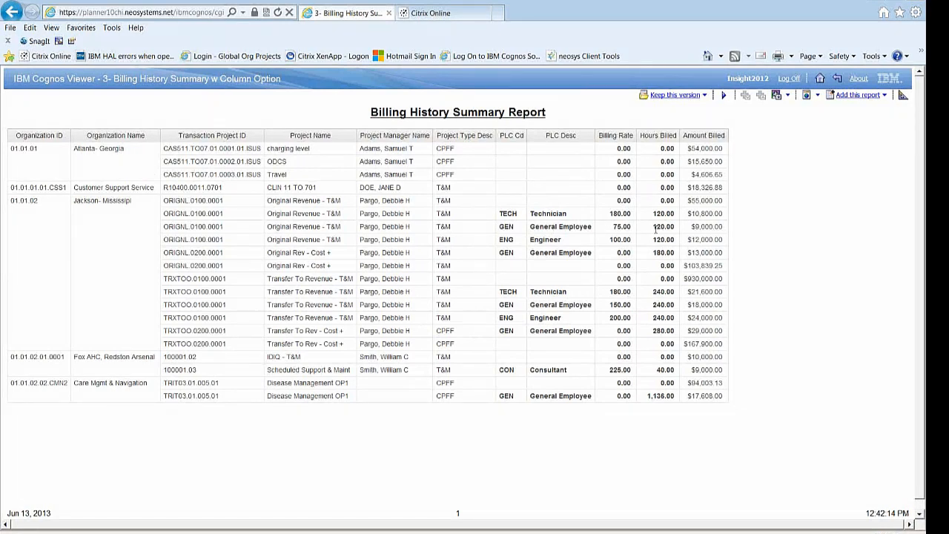
- Leave the report output, switch to Report Studio, and open the report 3- Billing History Summary w Column Option
left_click(839, 79)
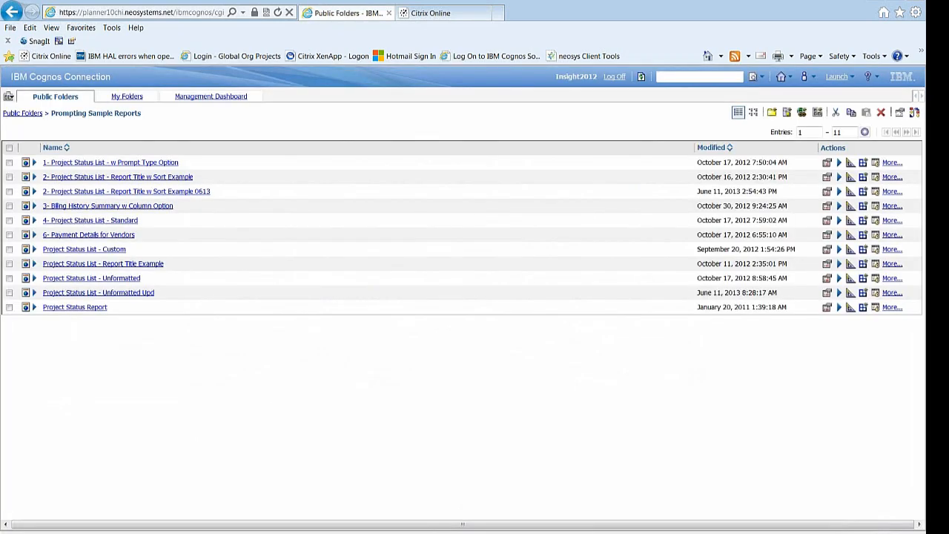
left_click(53, 532)
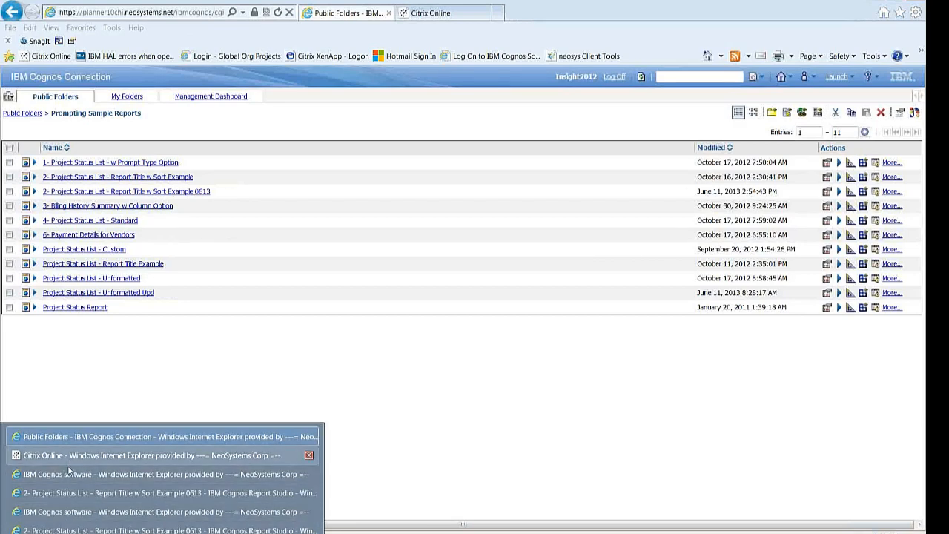
left_click(64, 495)
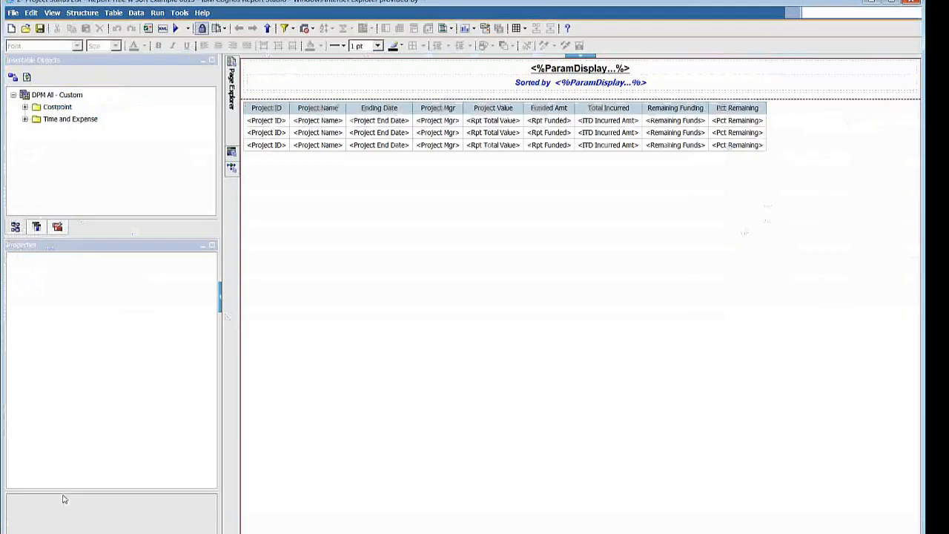
left_click(25, 29)
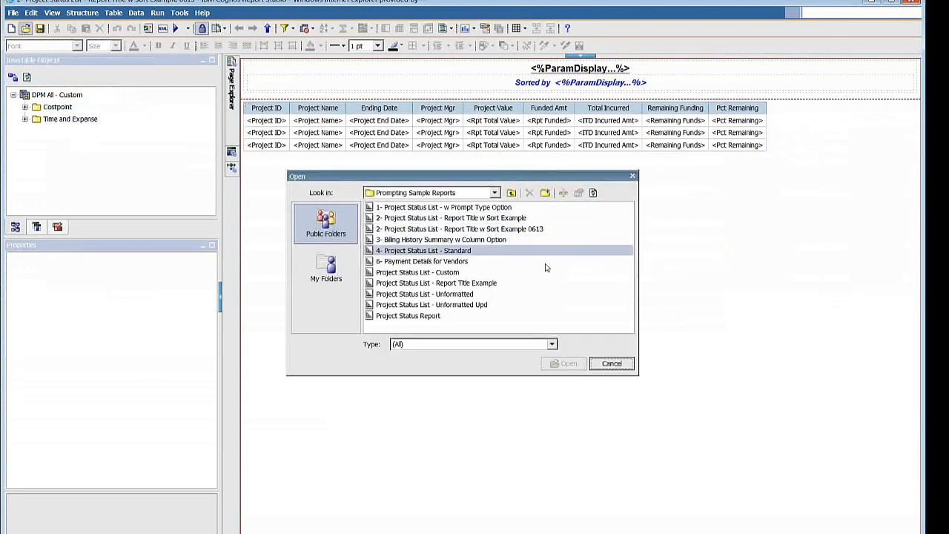
left_click(529, 240)
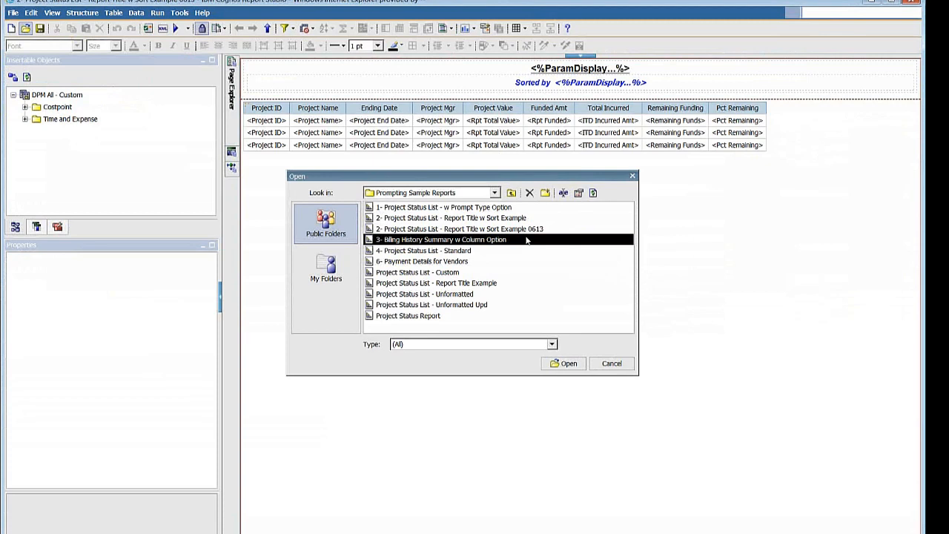
left_click(567, 364)
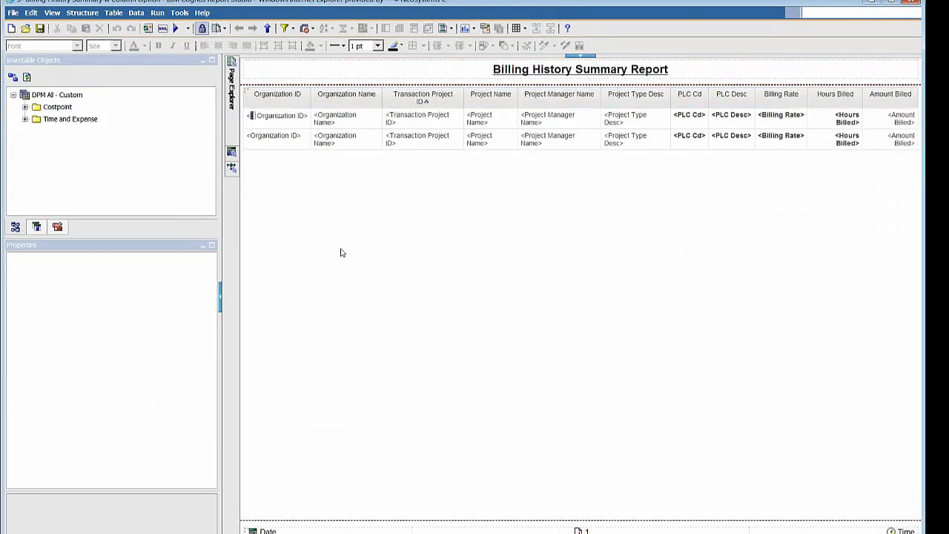
- Inspect the properties of the PLC Cd and Hours Billed columns on the report page
left_click(687, 122)
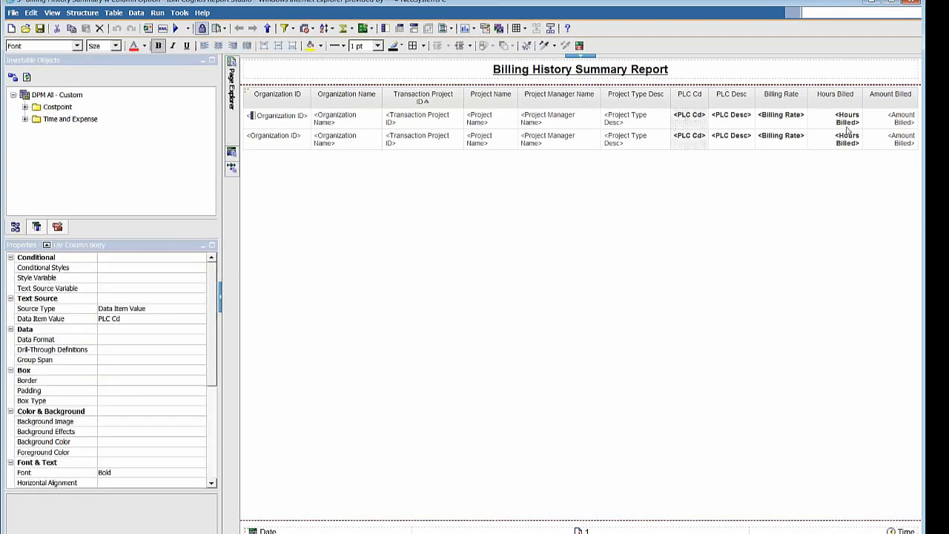
left_click(827, 129)
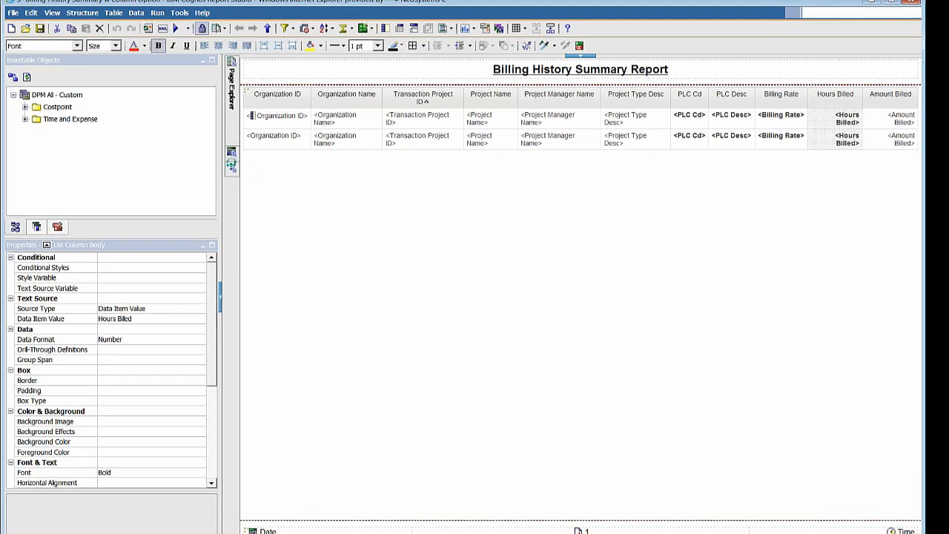
left_click(232, 167)
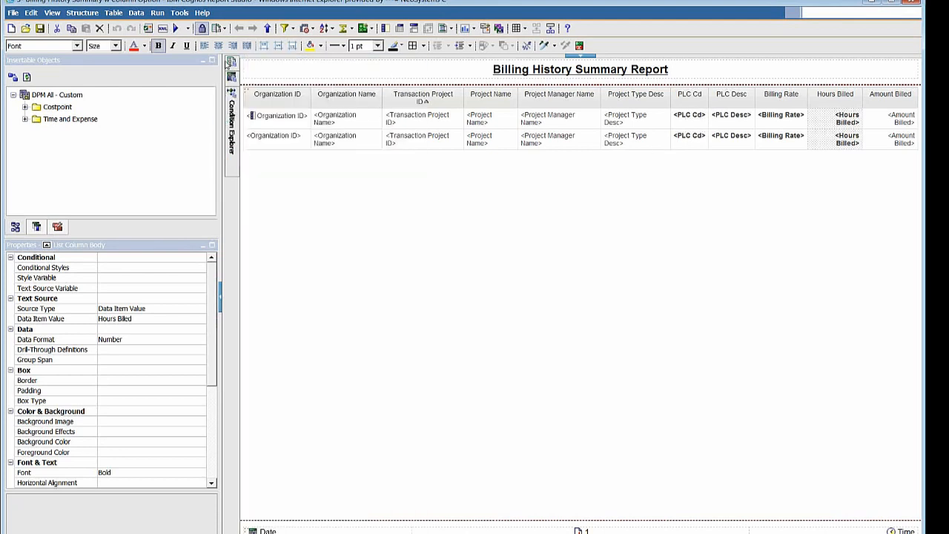
- Open Prompt Page1 and review the static choices of the Show PLC Billing Detail? value prompt without changing them
left_click(230, 63)
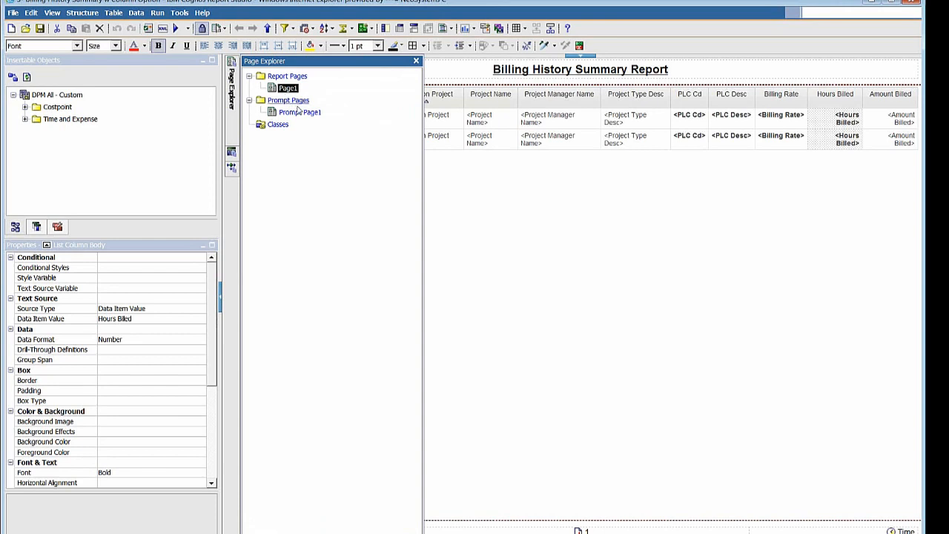
double_click(296, 115)
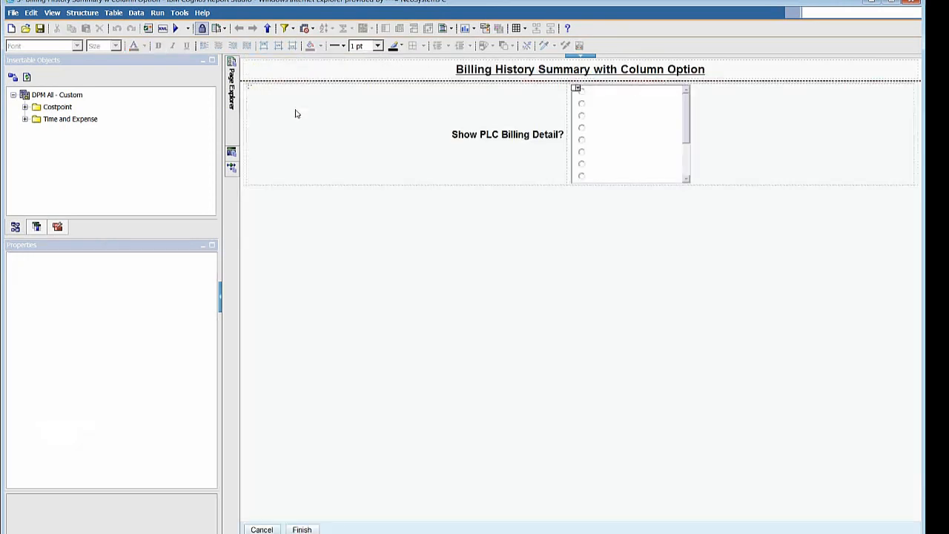
left_click(656, 163)
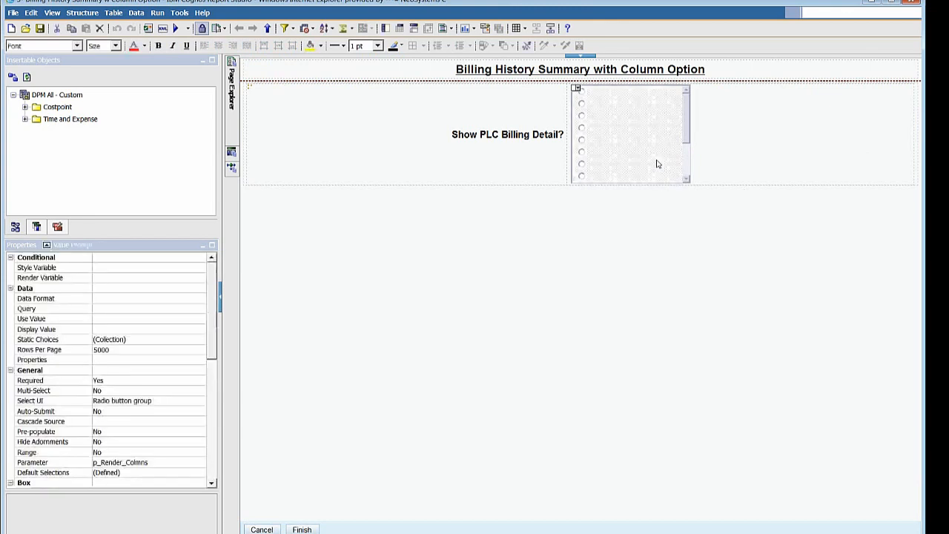
left_click(196, 339)
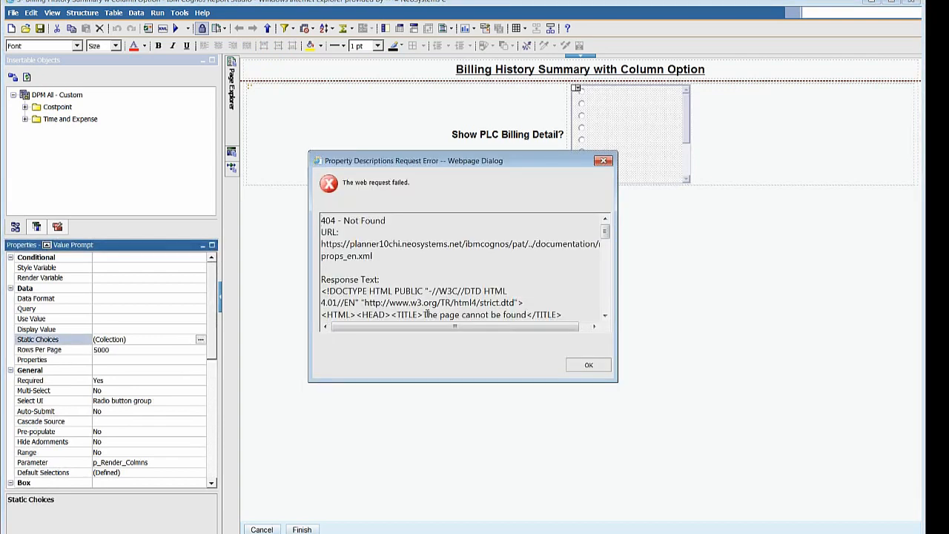
left_click(579, 363)
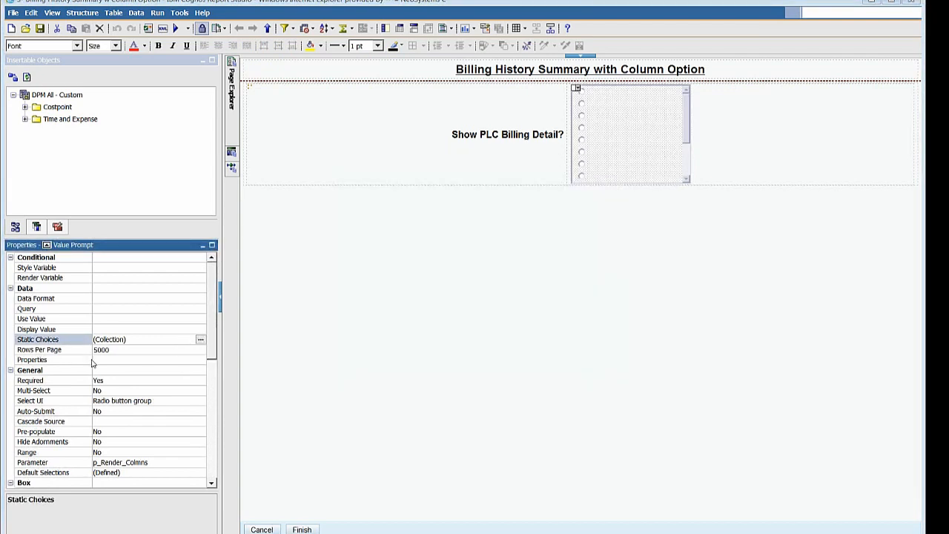
left_click(201, 339)
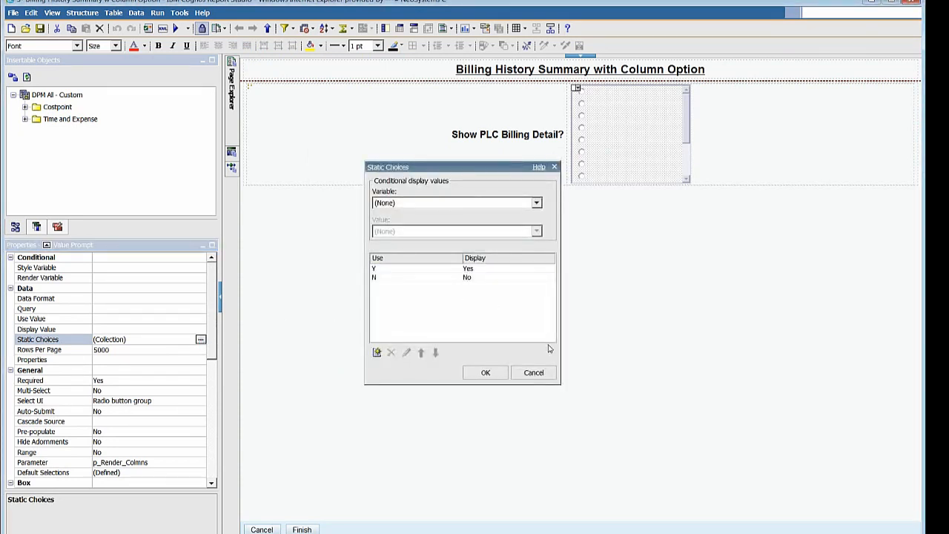
left_click(540, 374)
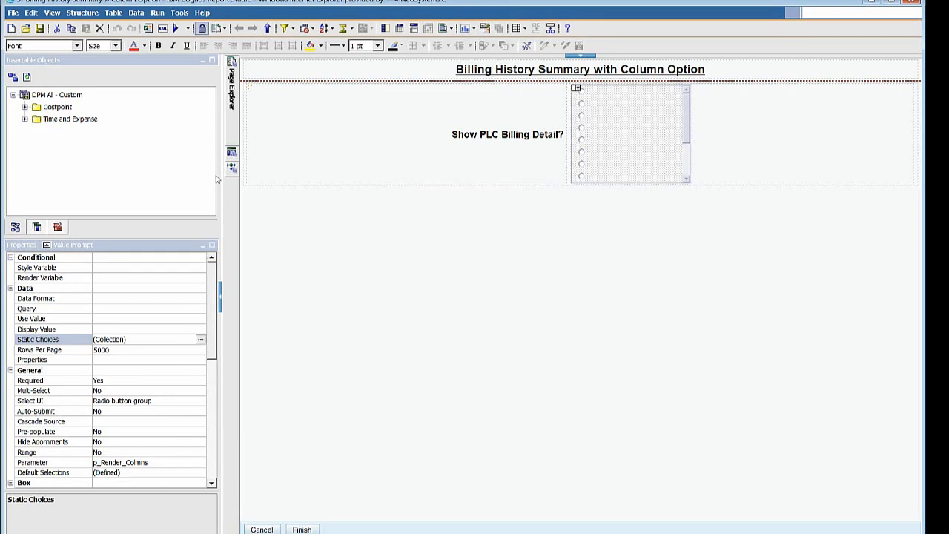
- Return to report Page1 and examine the Render Variable and Render properties of the PLC Cd list column
mouse_move(230, 88)
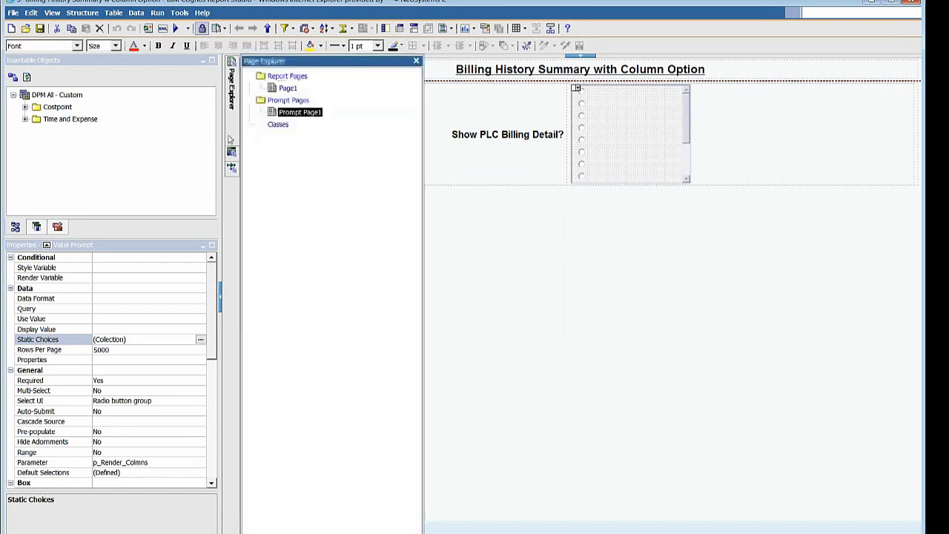
left_click(283, 89)
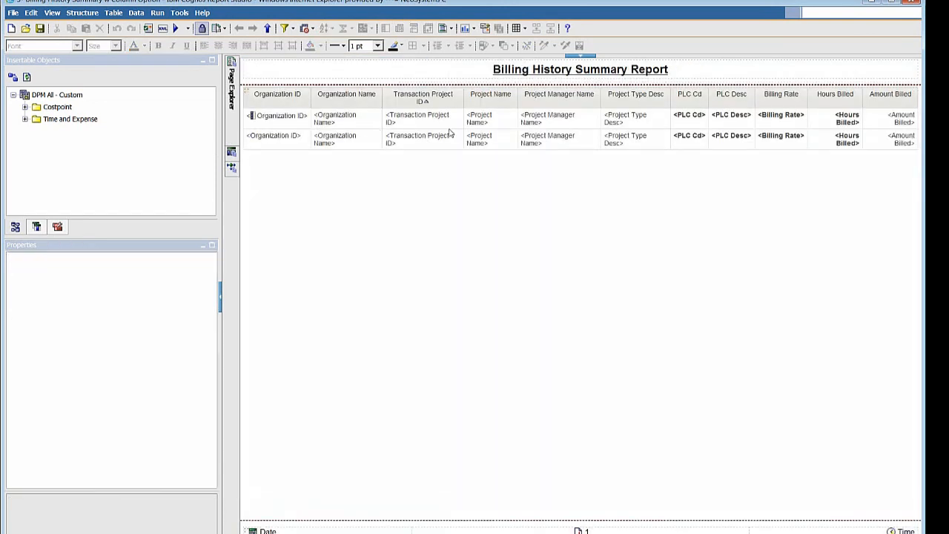
left_click(682, 129)
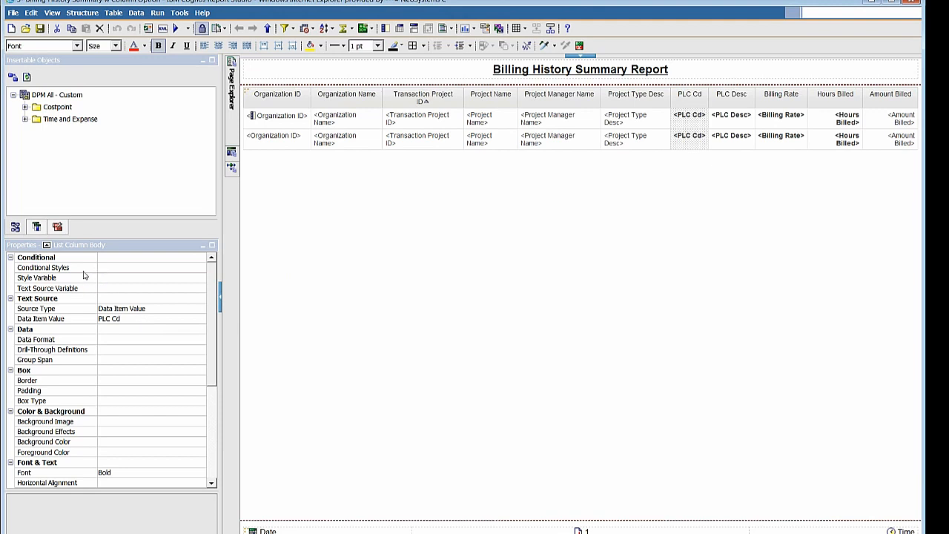
left_click(48, 246)
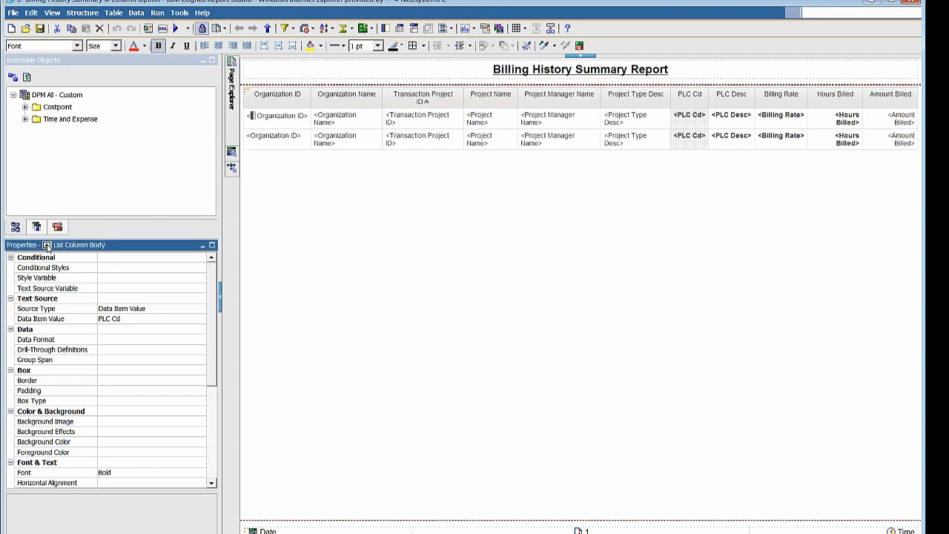
left_click(47, 246)
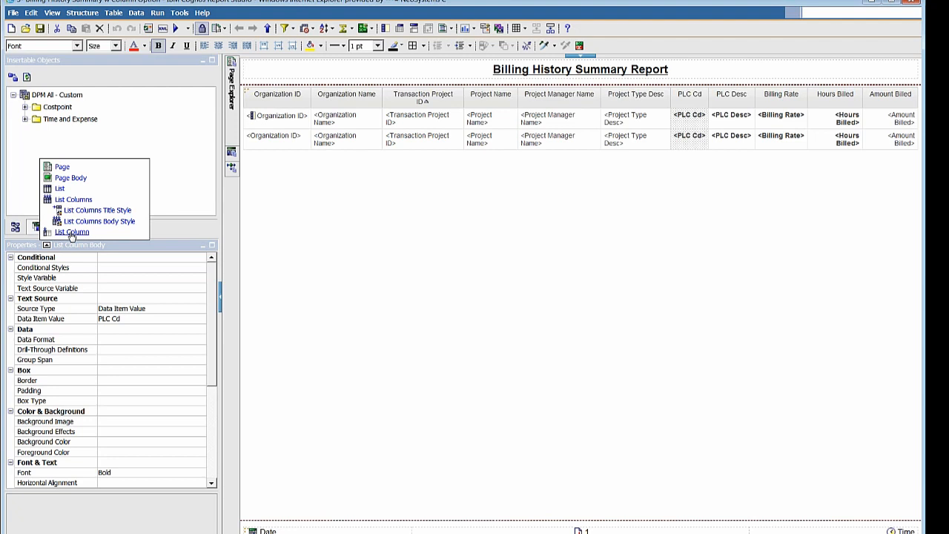
left_click(71, 232)
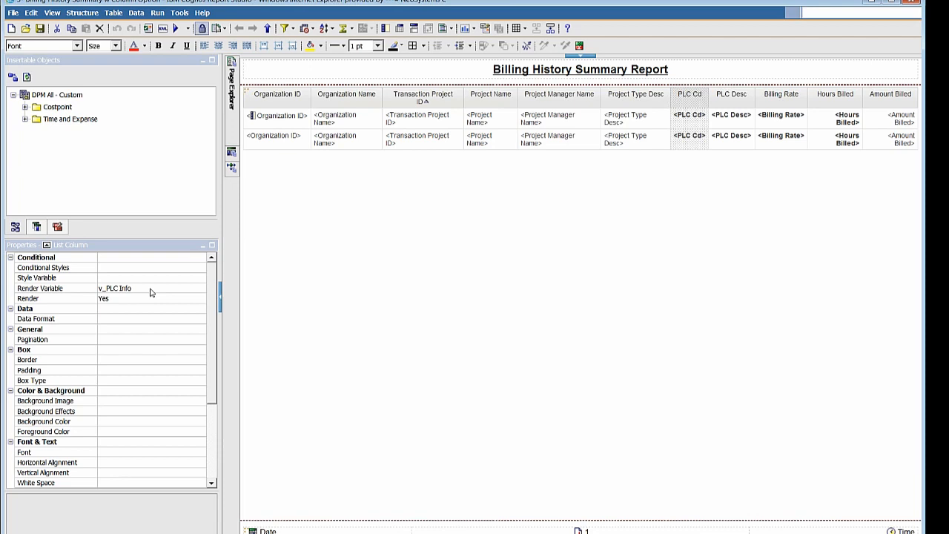
left_click(151, 292)
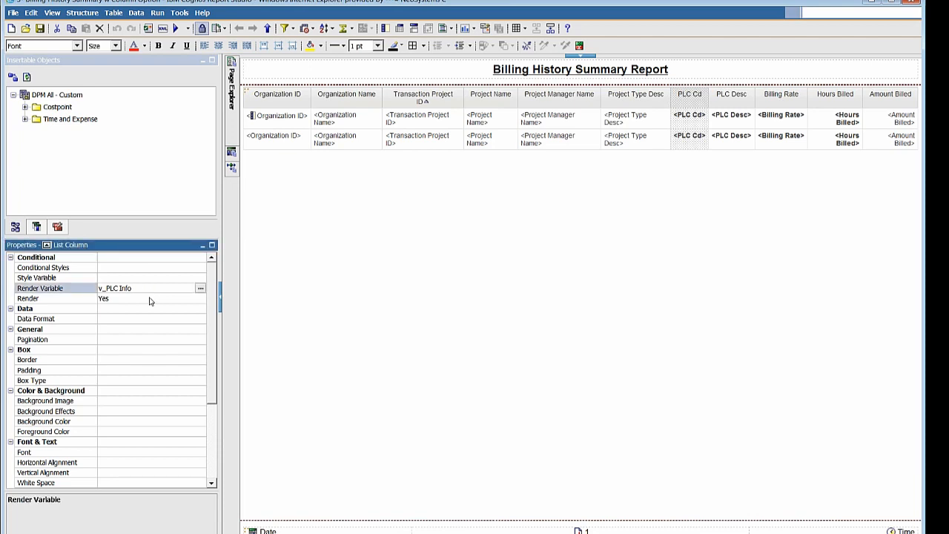
left_click(150, 299)
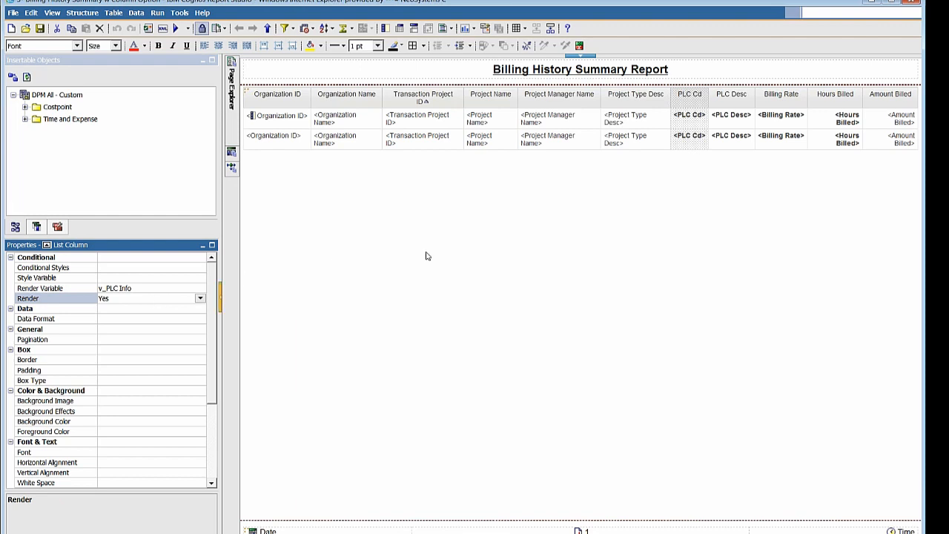
- Select the PLC Desc column body and view its list of ancestor objects without selecting one
left_click(742, 124)
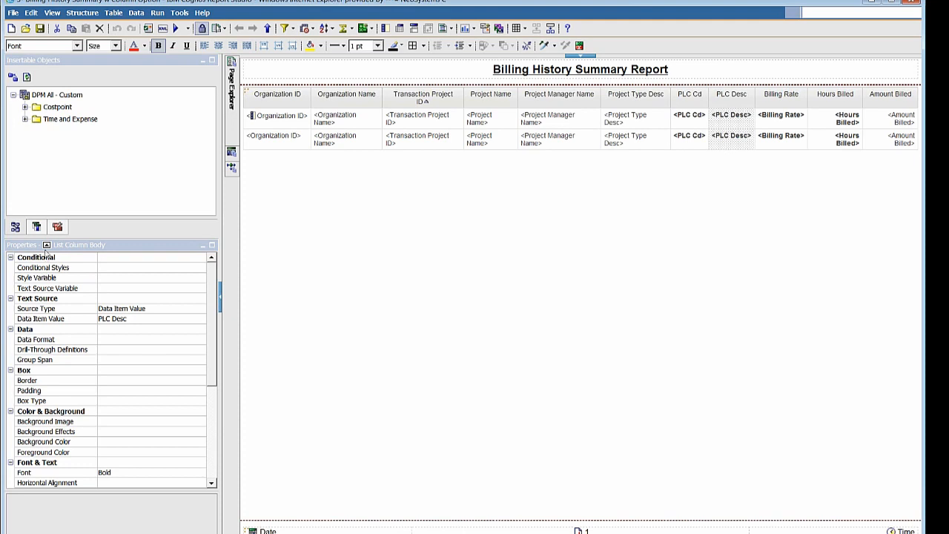
left_click(46, 245)
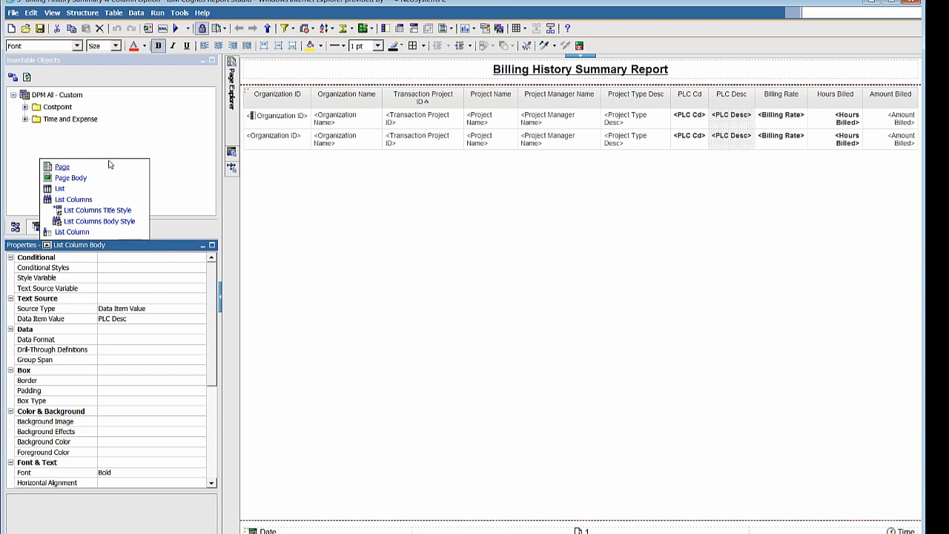
left_click(431, 211)
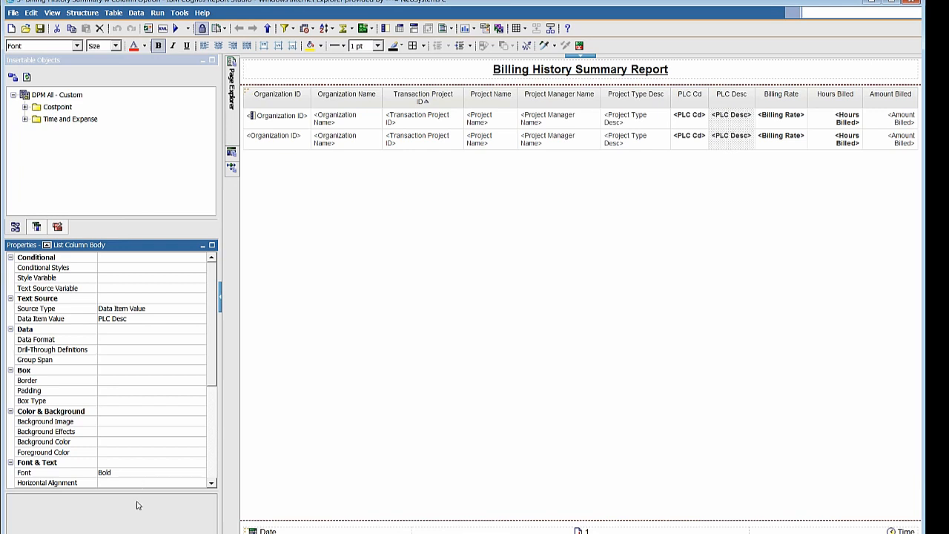
- Switch to Cognos Connection and open Project Status List - Unformatted in Report Studio
mouse_move(63, 533)
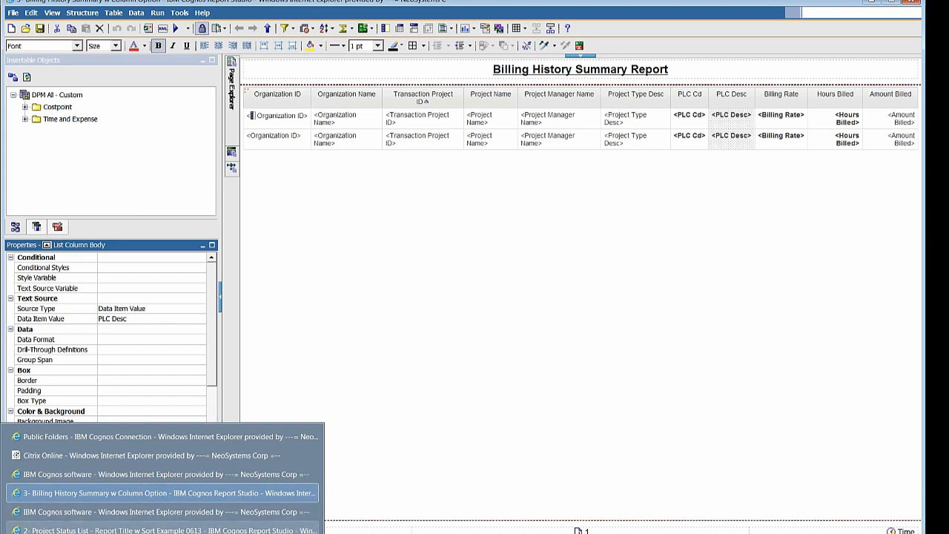
left_click(66, 437)
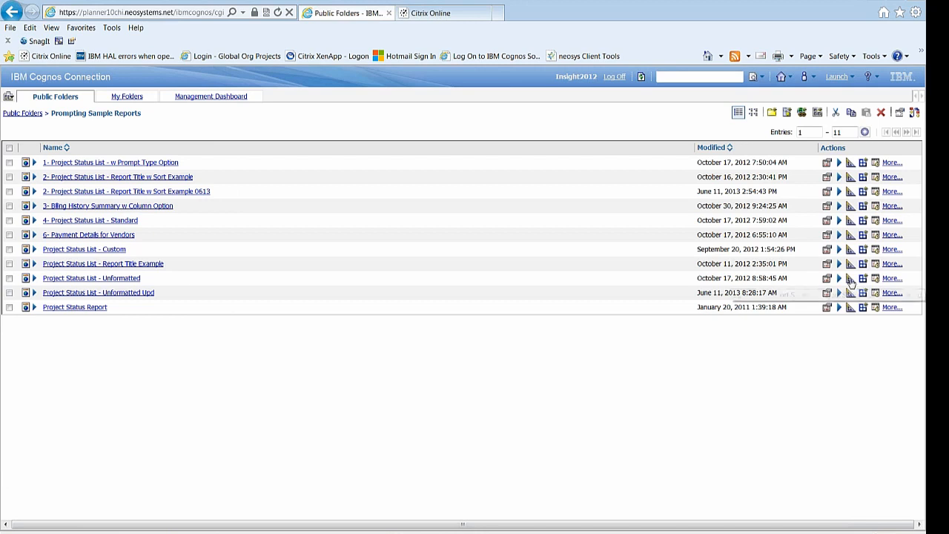
left_click(850, 280)
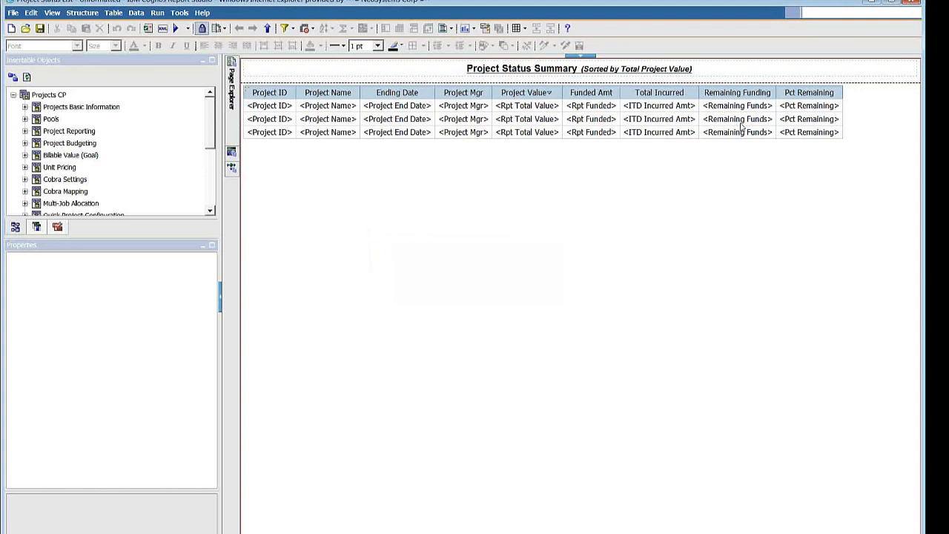
- Inspect the Remaining Funding and Pct Remaining columns, and review the definition of the Pct Remaining data item in Query1
left_click(741, 126)
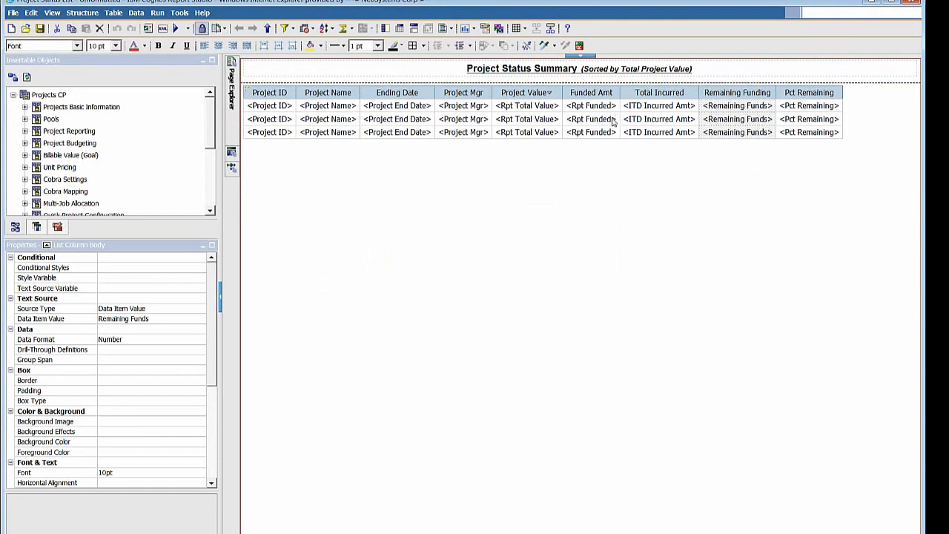
left_click(790, 123)
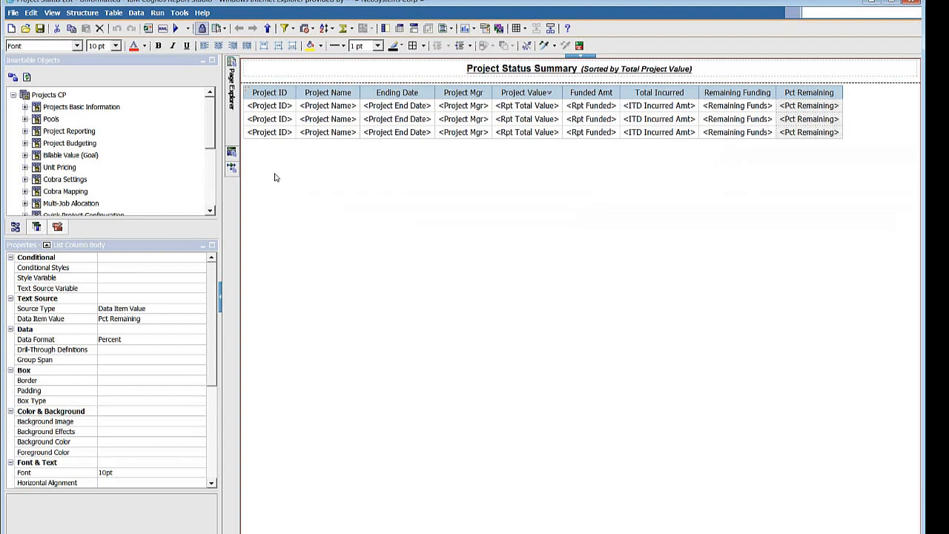
left_click(232, 154)
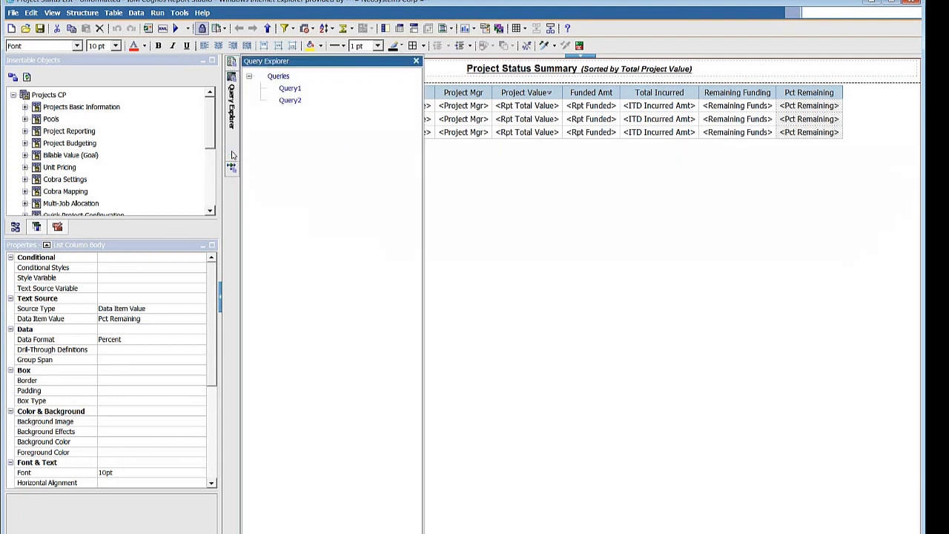
left_click(289, 89)
double_click(288, 89)
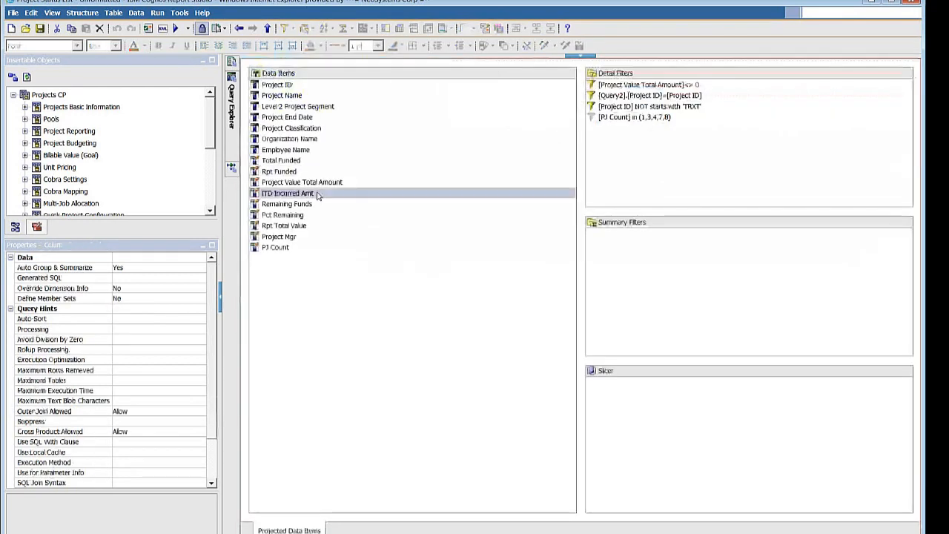
left_click(286, 217)
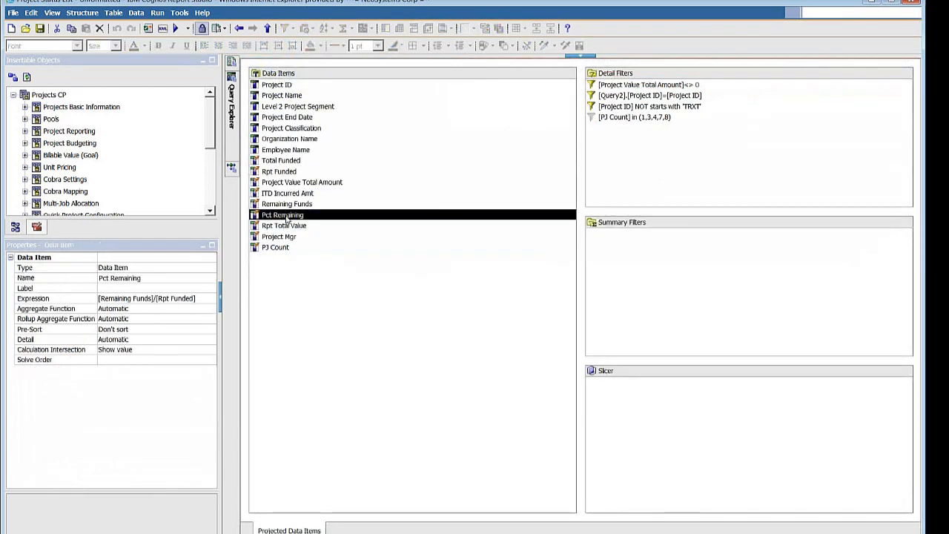
- Review the expression of the Pct Remaining data item without changing it and return to report Page1
double_click(286, 216)
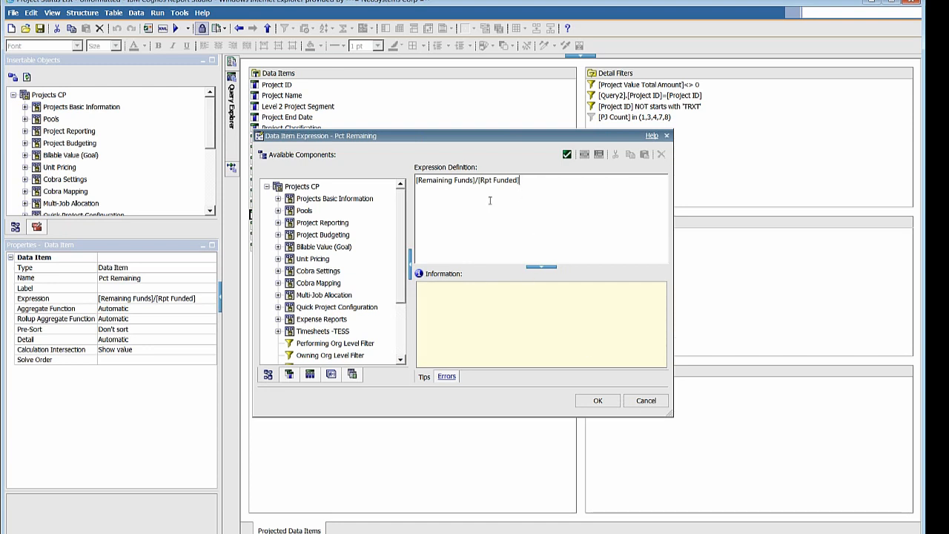
left_click(639, 402)
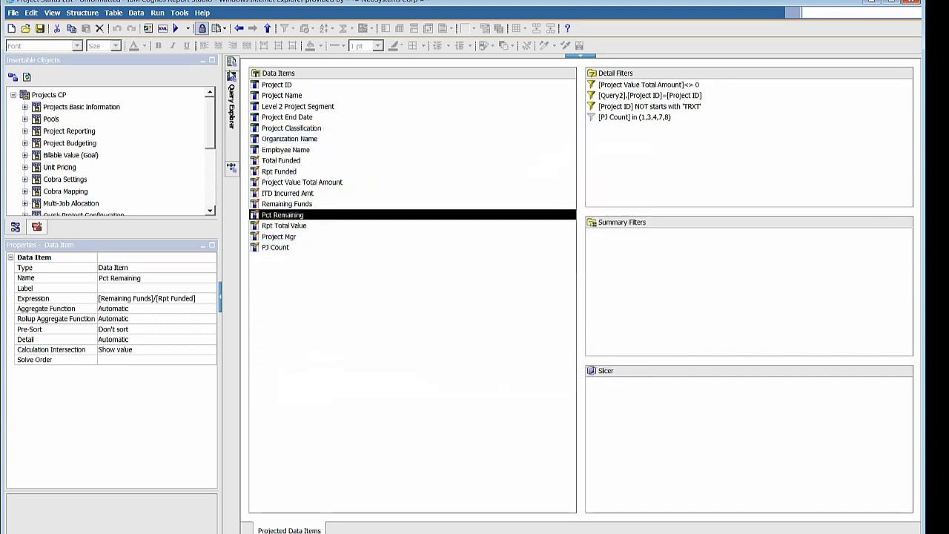
mouse_move(234, 67)
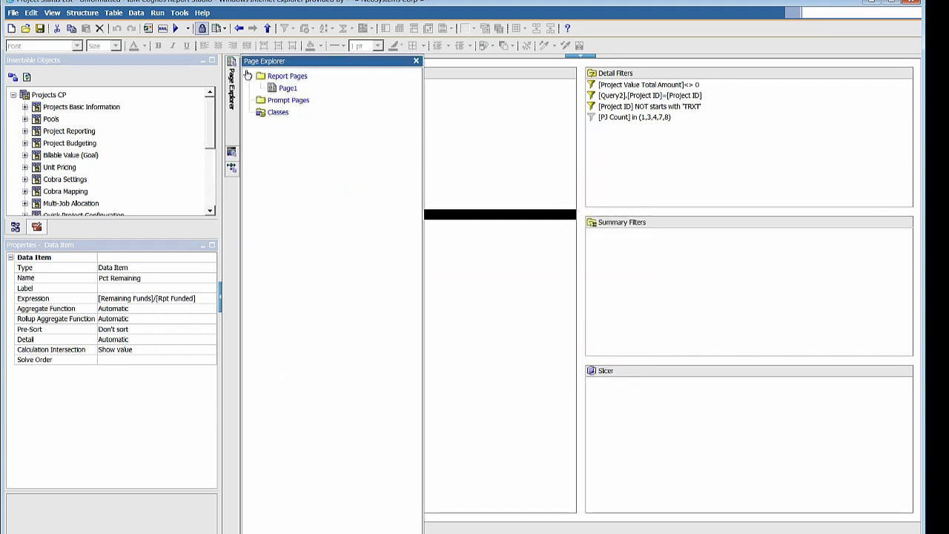
left_click(293, 90)
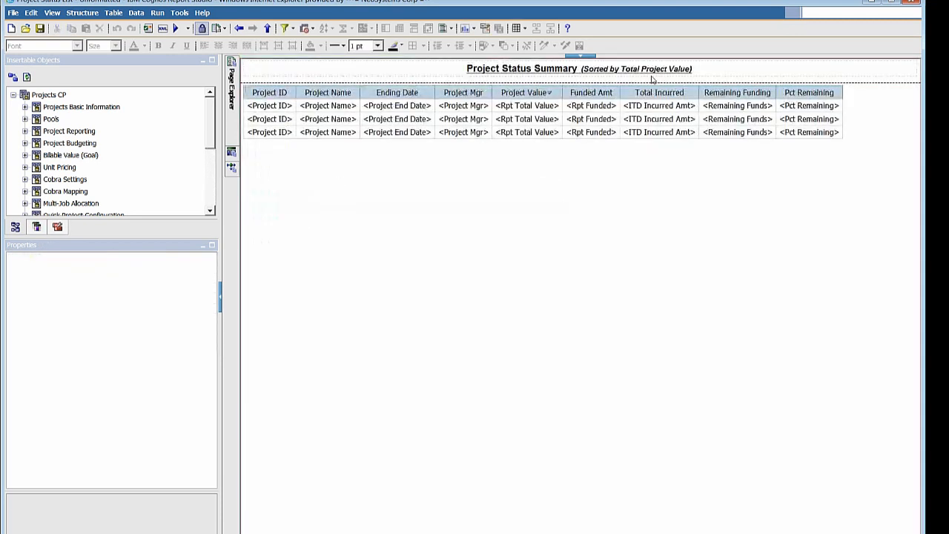
- Create a new conditional style for the Pct Remaining column body, based on Pct Remaining with the Numeric Range type
left_click(791, 125)
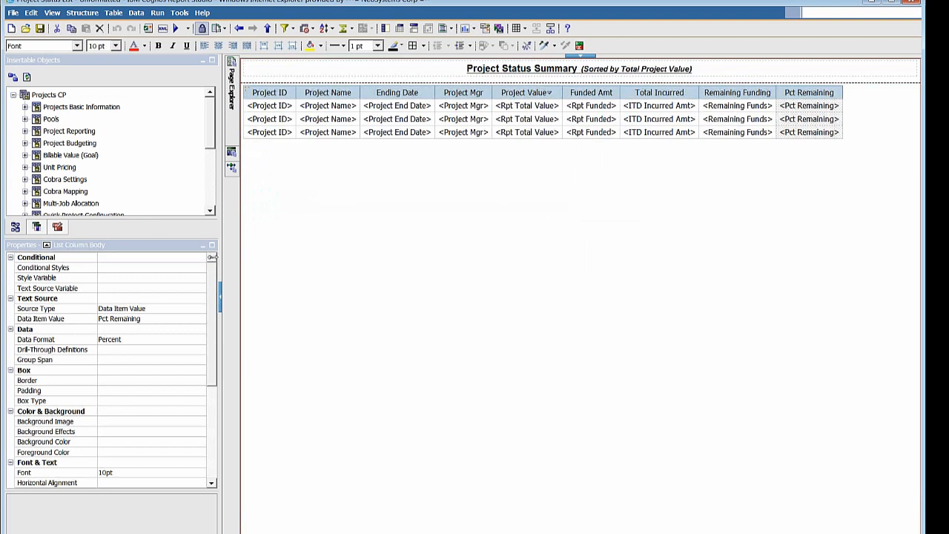
left_click(143, 269)
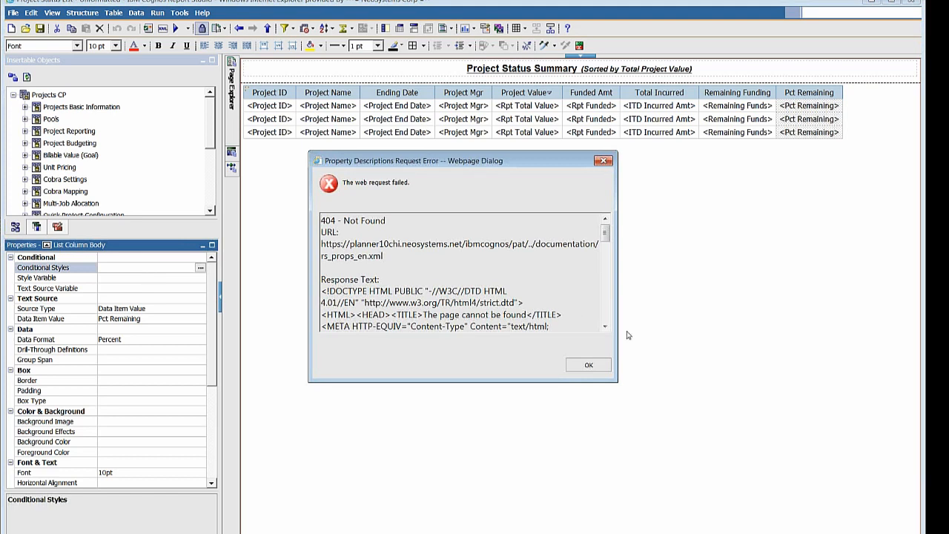
left_click(597, 364)
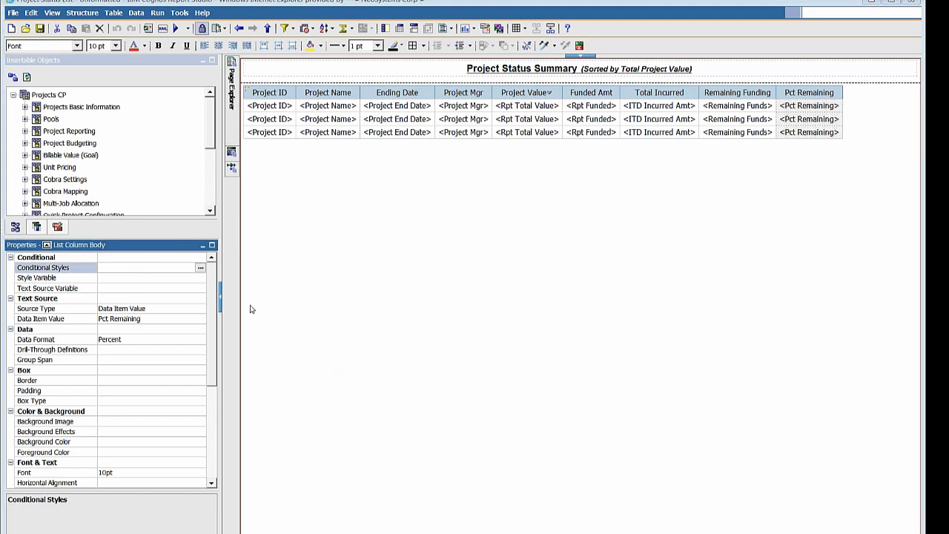
left_click(200, 266)
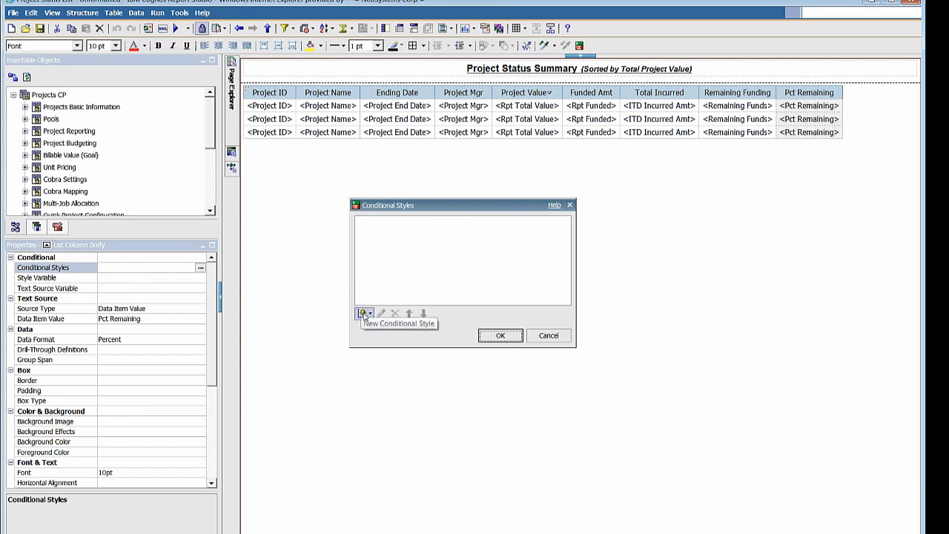
left_click(363, 314)
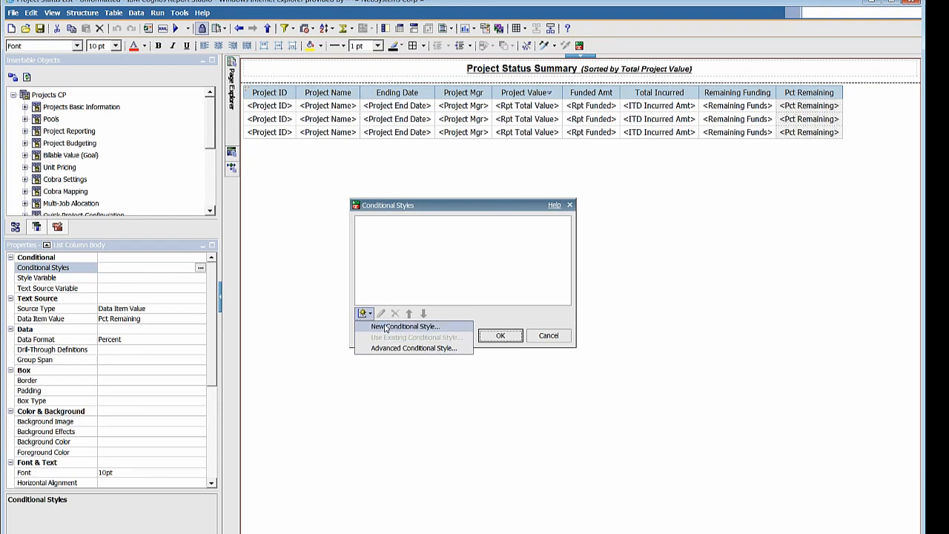
left_click(383, 323)
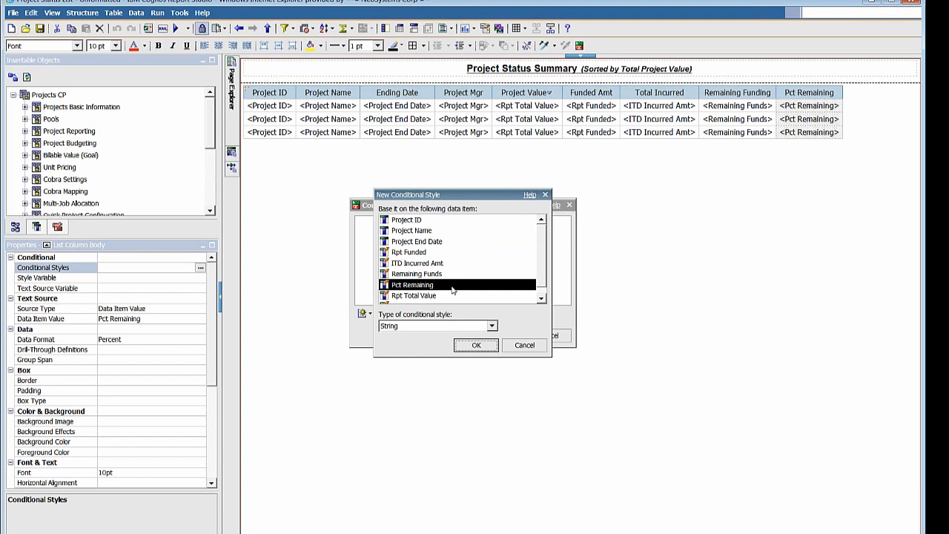
left_click(491, 327)
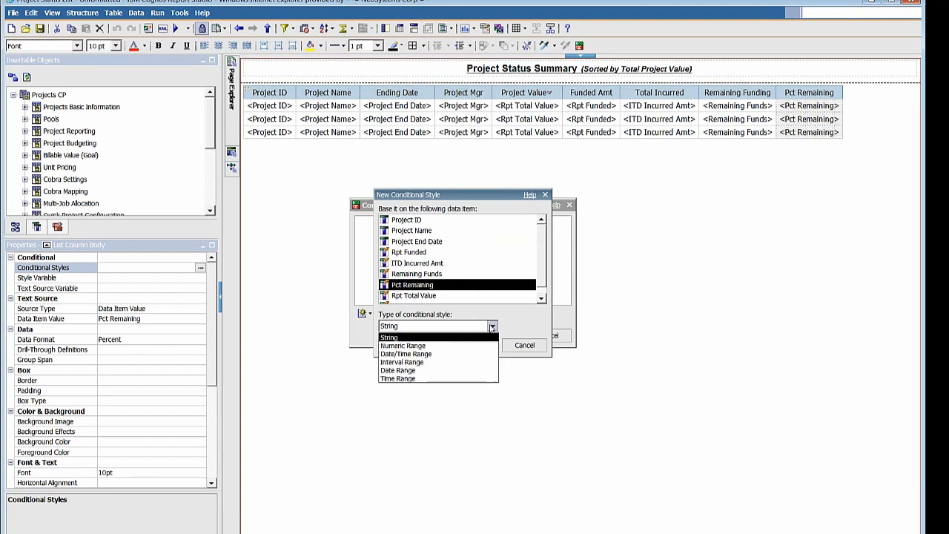
left_click(424, 347)
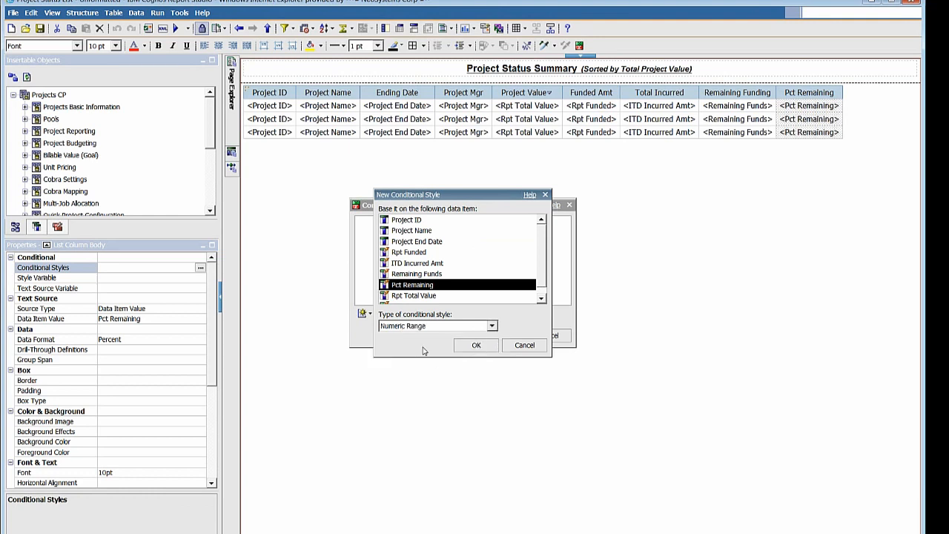
left_click(476, 346)
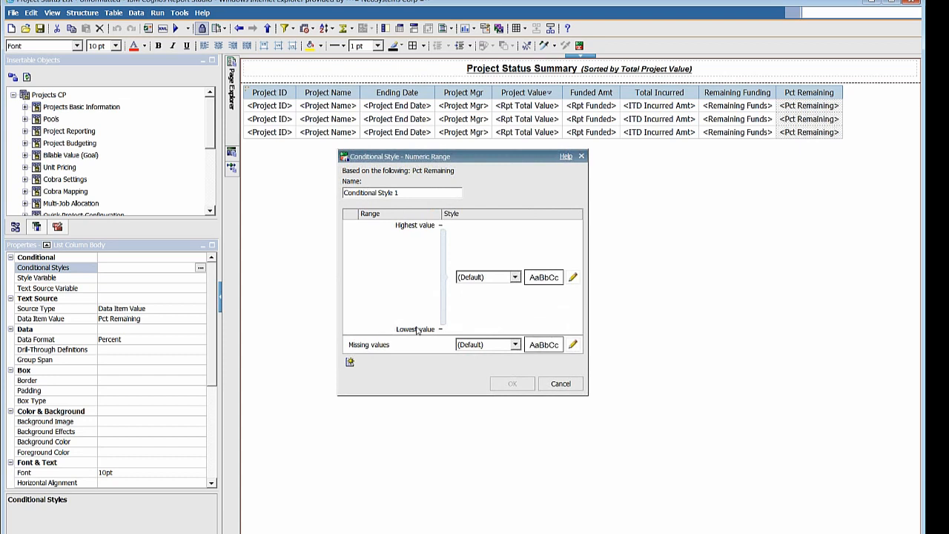
- Add a threshold value of 0.1 to the numeric range and move the value above the threshold
left_click(350, 361)
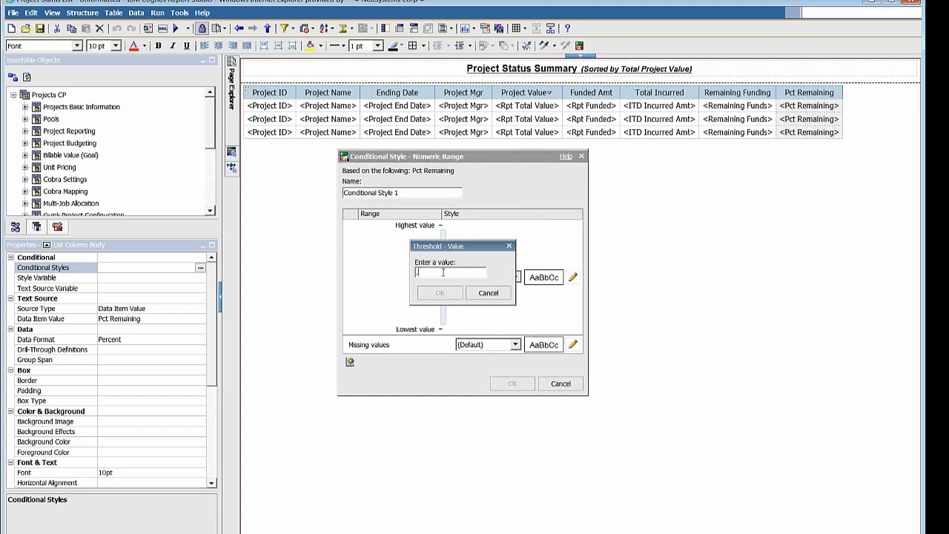
type(".1")
left_click(441, 293)
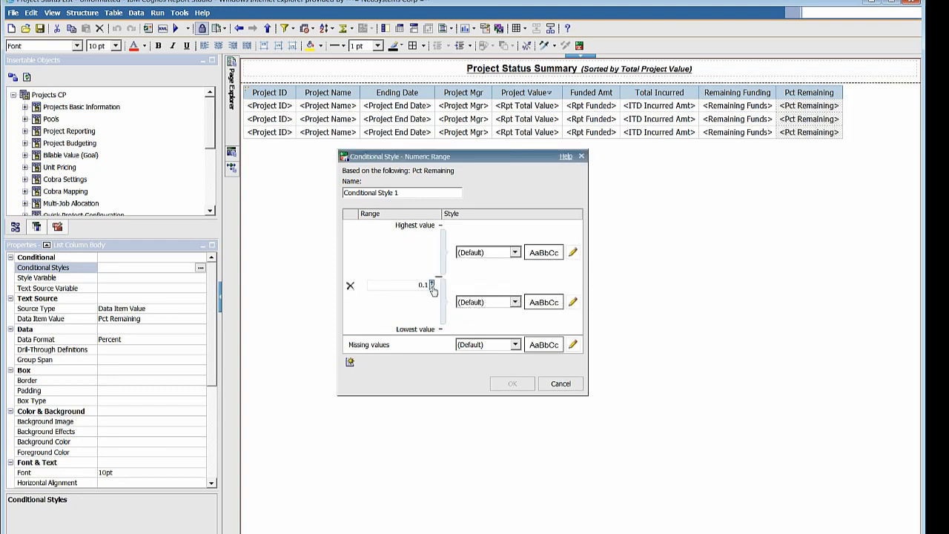
left_click(433, 286)
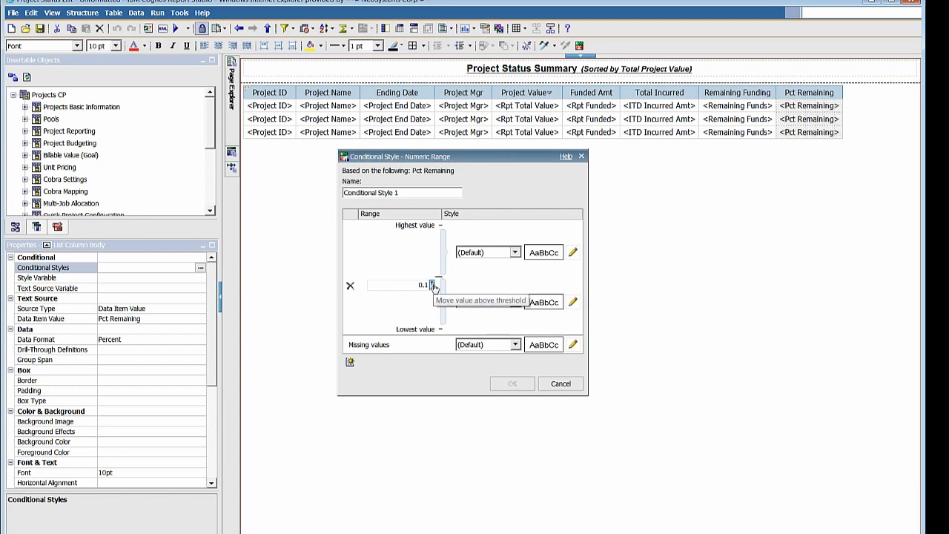
left_click(432, 285)
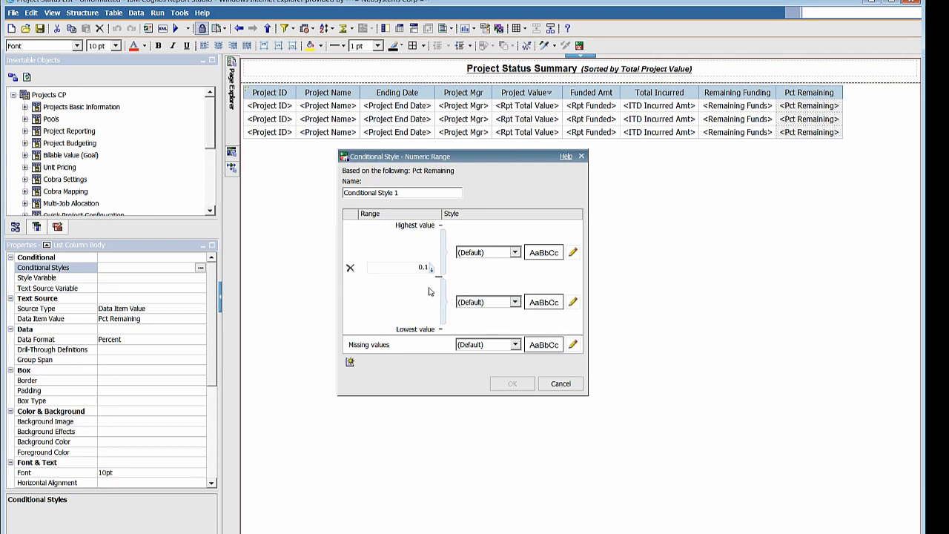
- Assign the Poor style to the range from the lowest value to 0.1 and apply the conditional style to the column
left_click(514, 302)
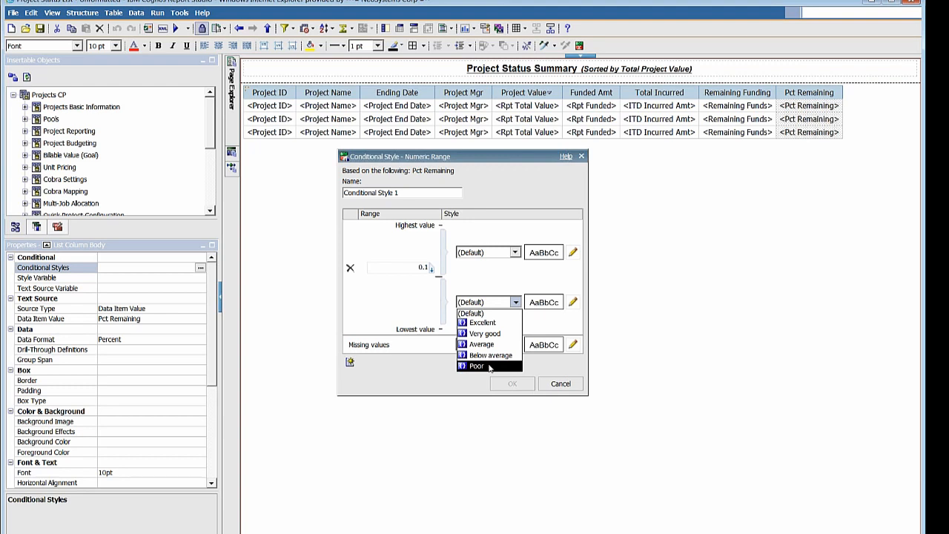
left_click(489, 366)
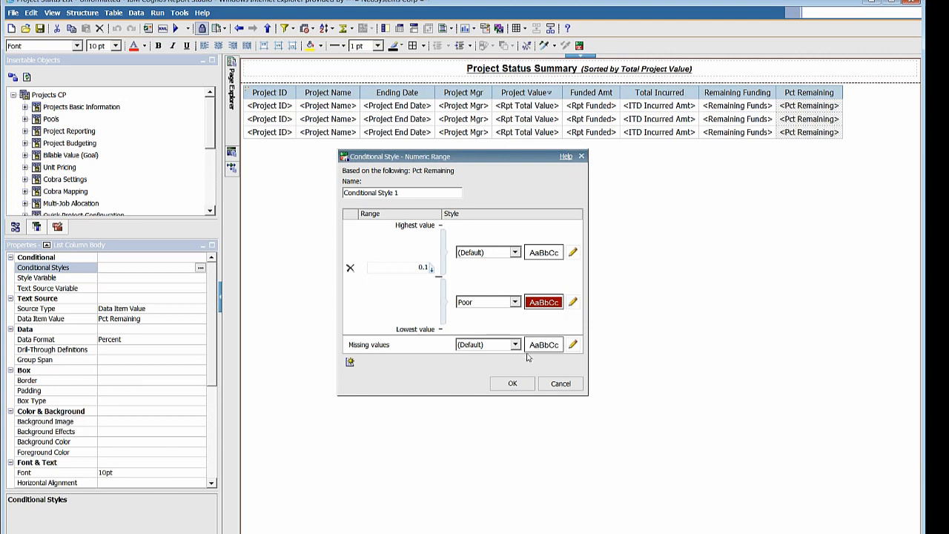
left_click(511, 384)
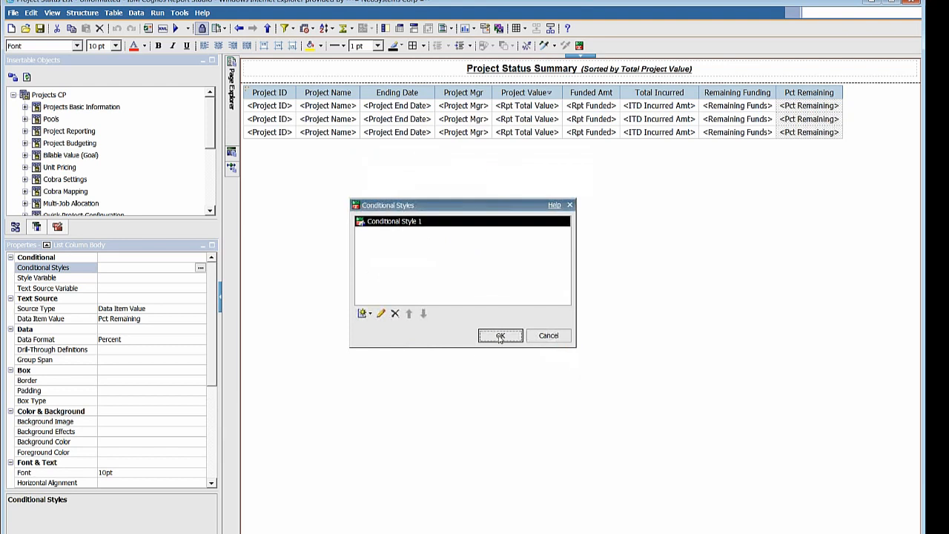
left_click(500, 337)
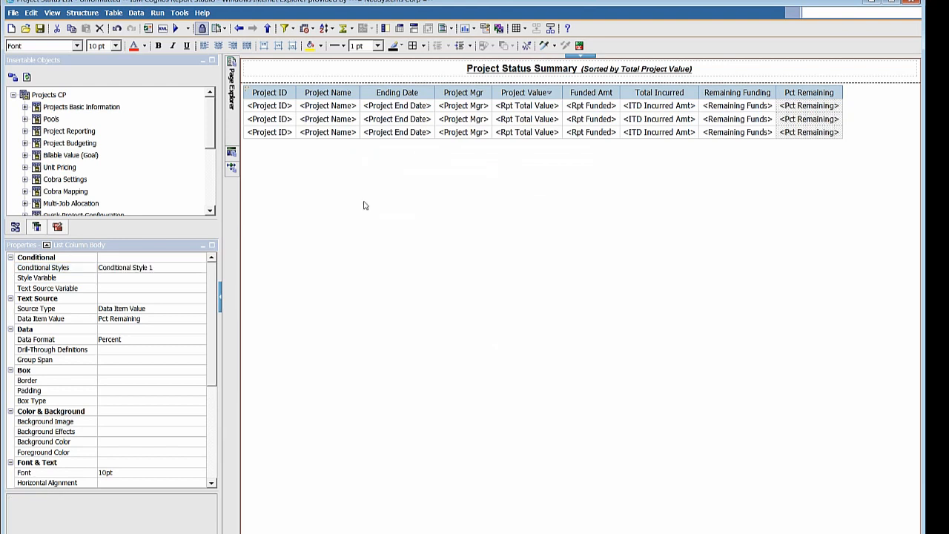
- Run the report and examine the conditional formatting of Pct Remaining in a maximized viewer window
left_click(175, 30)
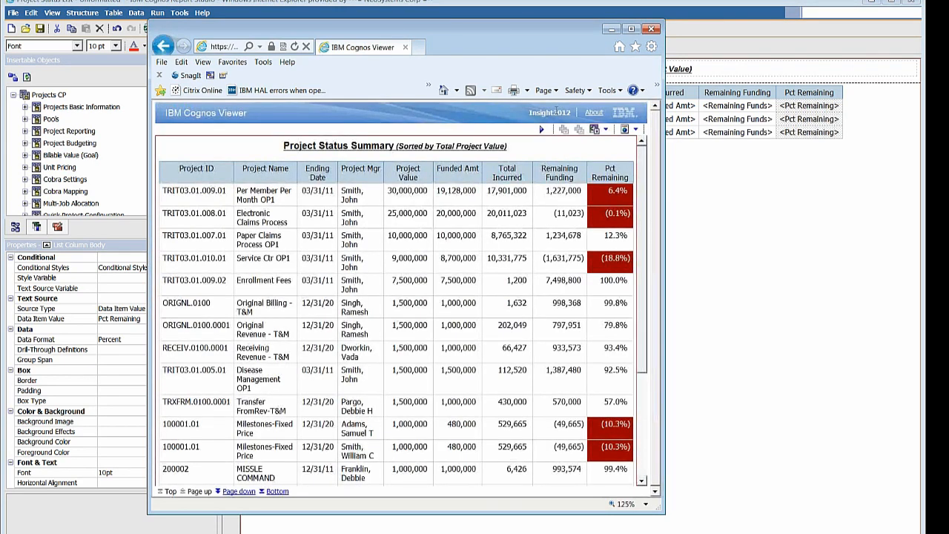
left_click(631, 29)
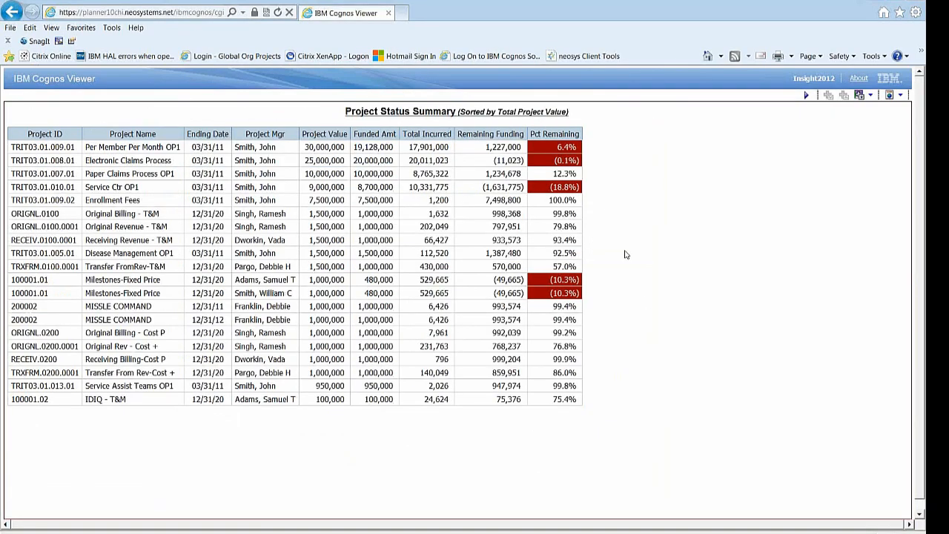
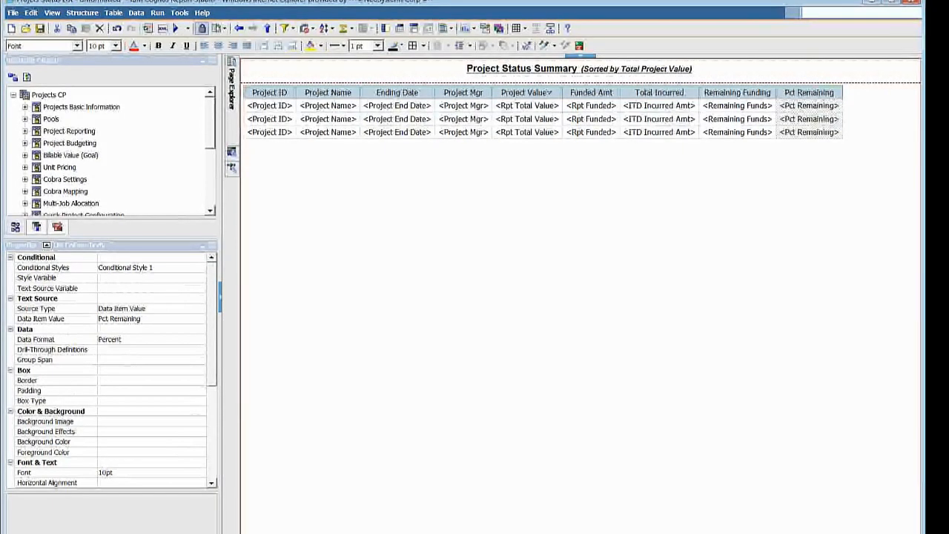
- Switch to Cognos Connection and run the report 6- Payment Details for Vendors
mouse_move(74, 533)
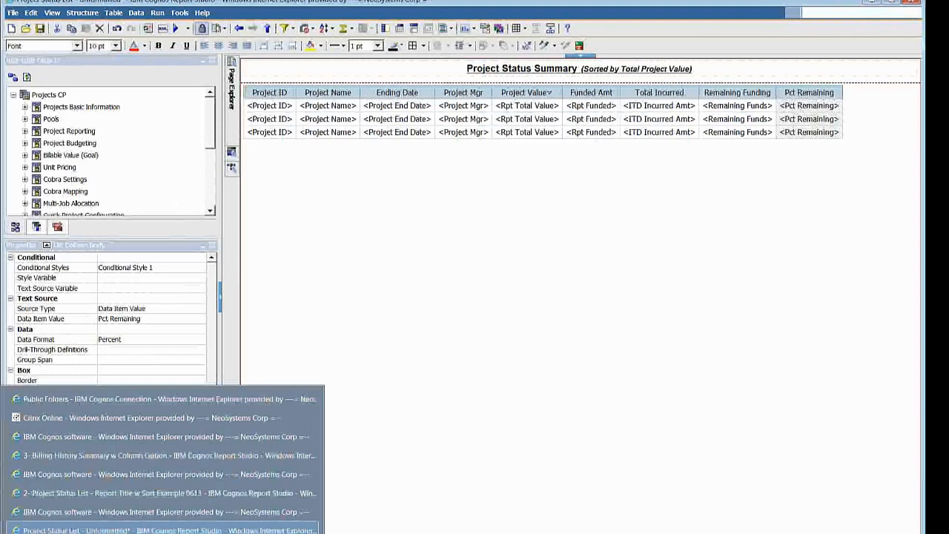
left_click(59, 399)
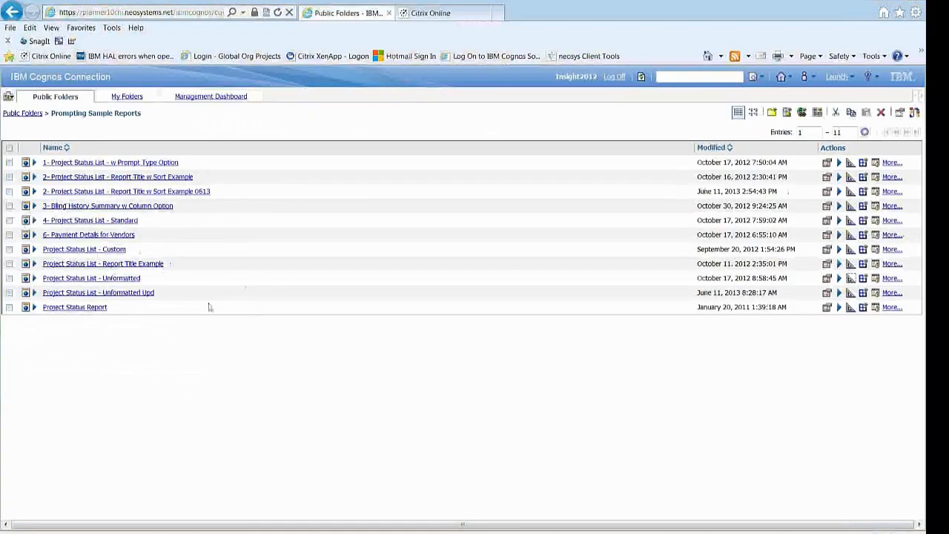
left_click(119, 236)
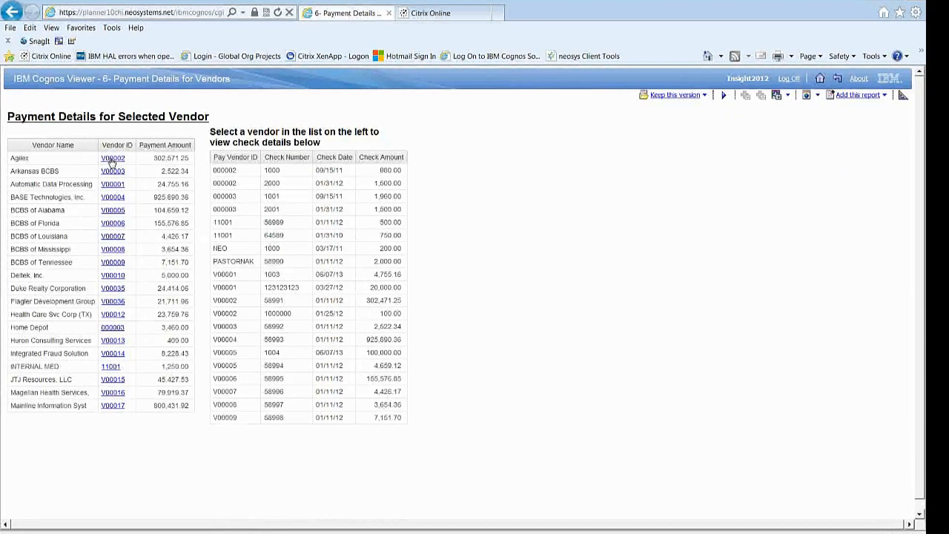
- View the check details for the vendors Agilex, BASE Technologies, Inc. and Home Depot in turn
left_click(111, 160)
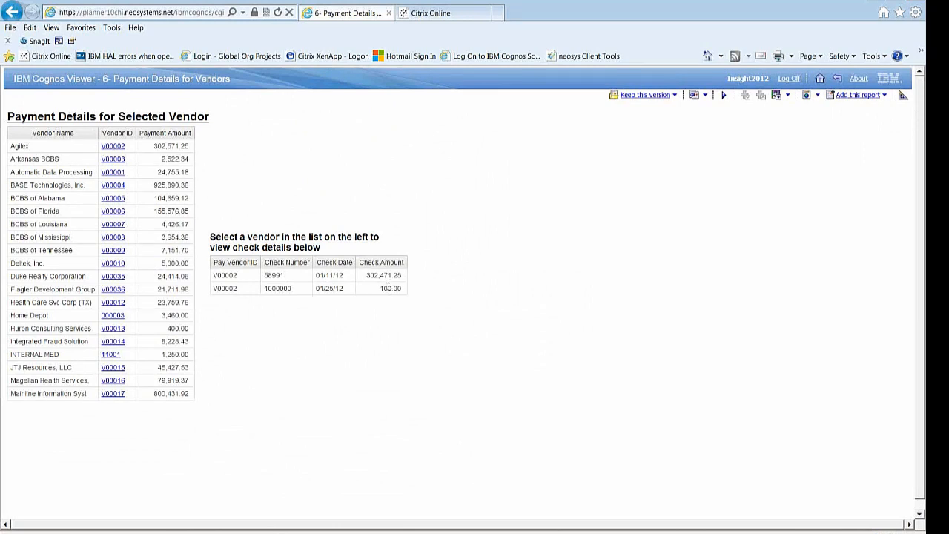
left_click(113, 186)
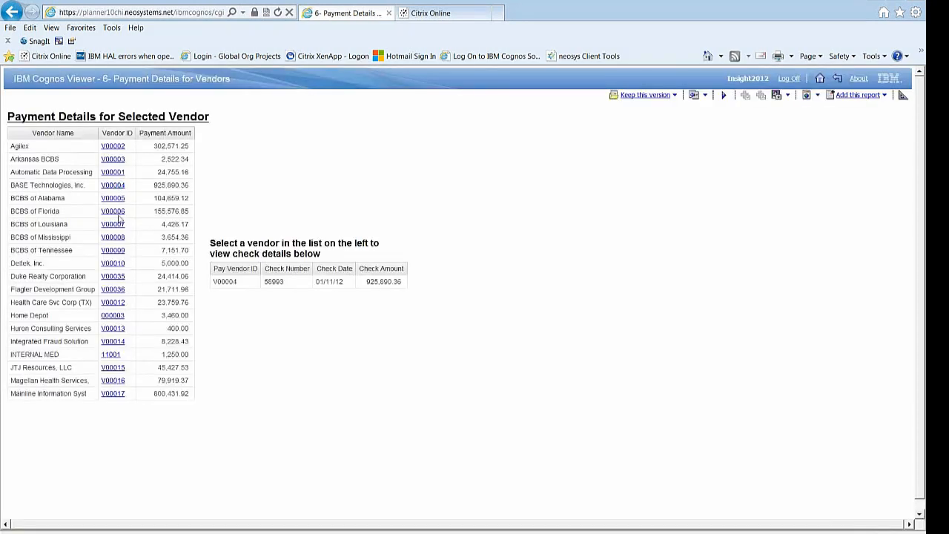
left_click(114, 316)
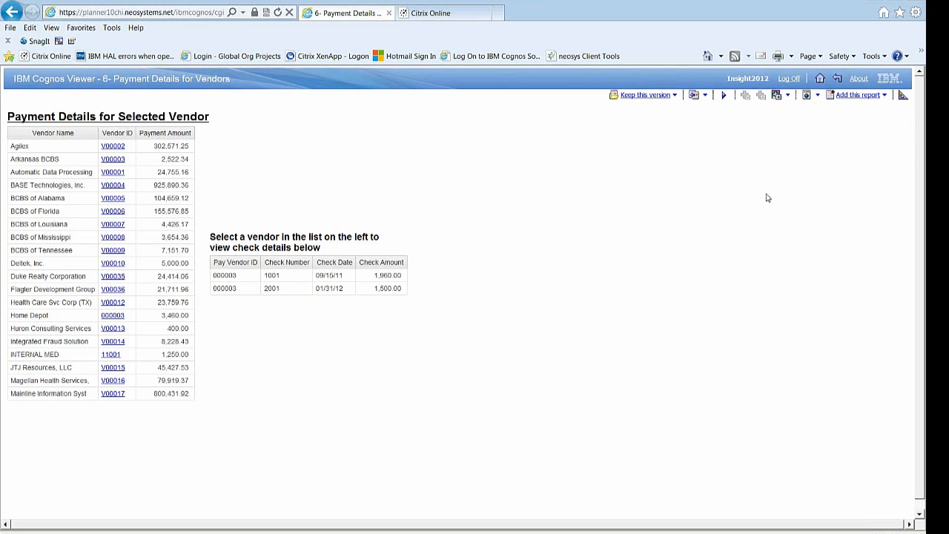
- Open 6- Payment Details for Vendors in Report Studio and inspect the properties of the layout table and its two lists
left_click(836, 79)
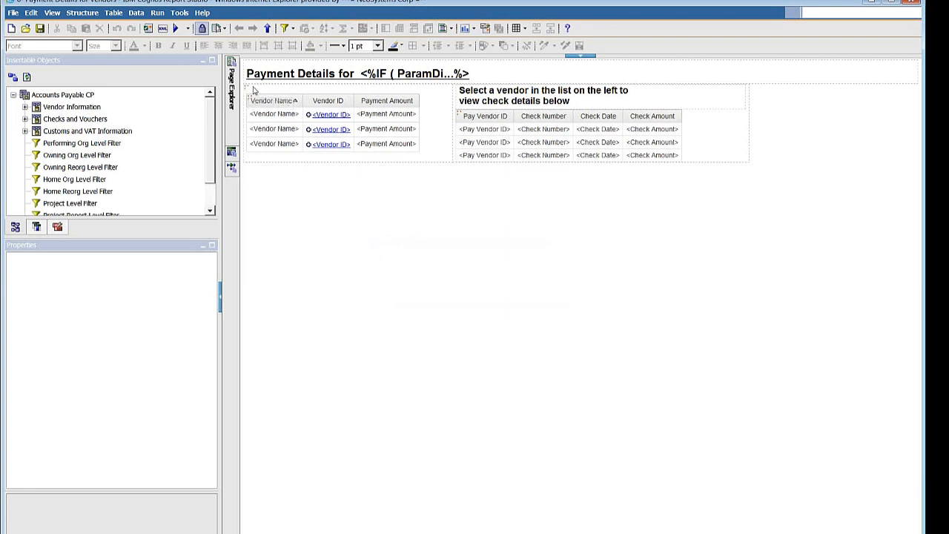
left_click(246, 87)
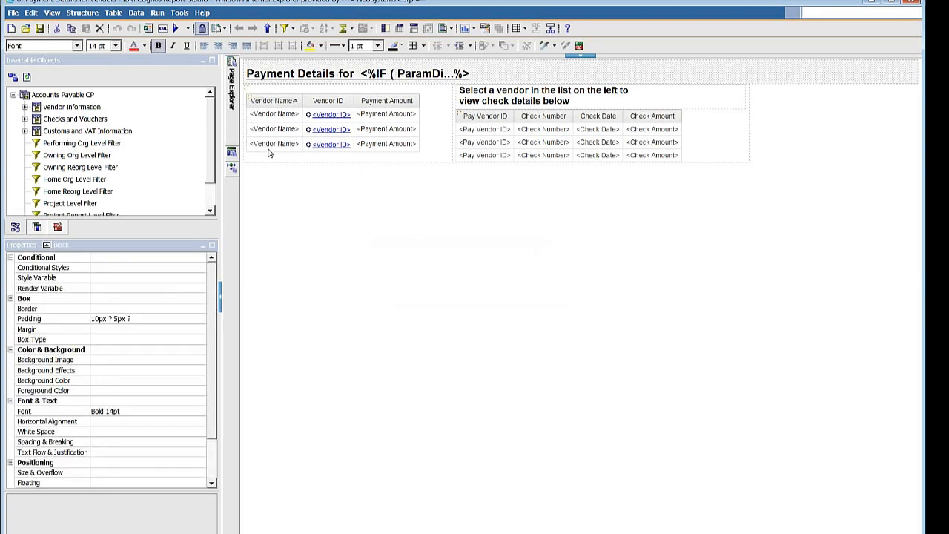
left_click(248, 90)
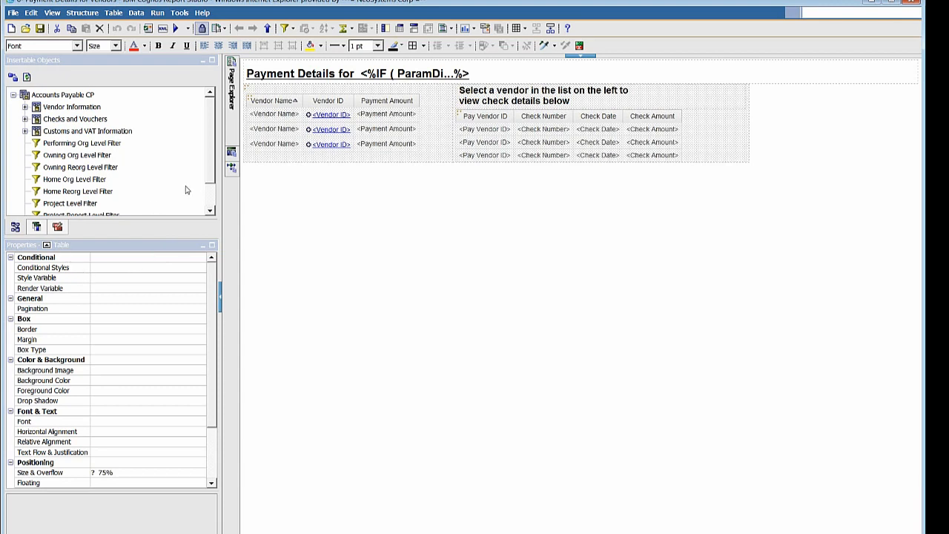
left_click(252, 99)
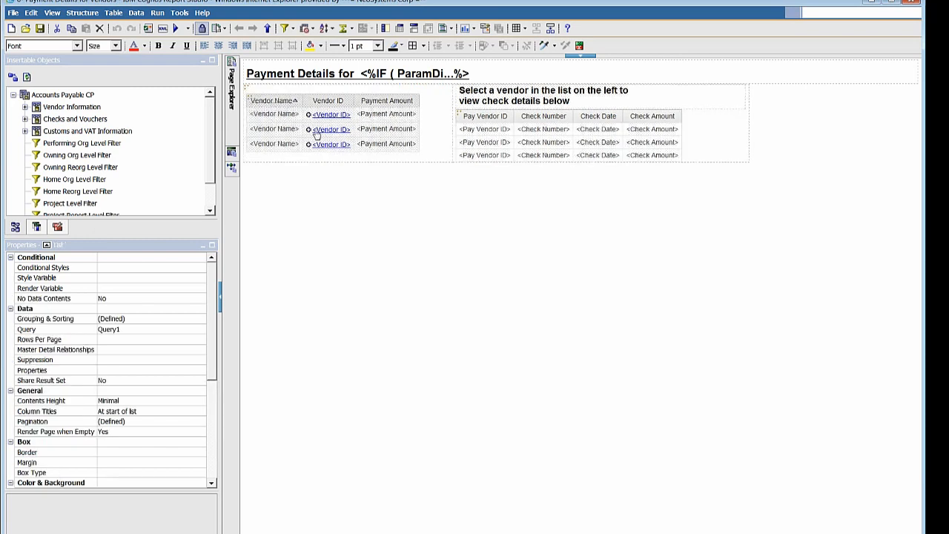
left_click(459, 114)
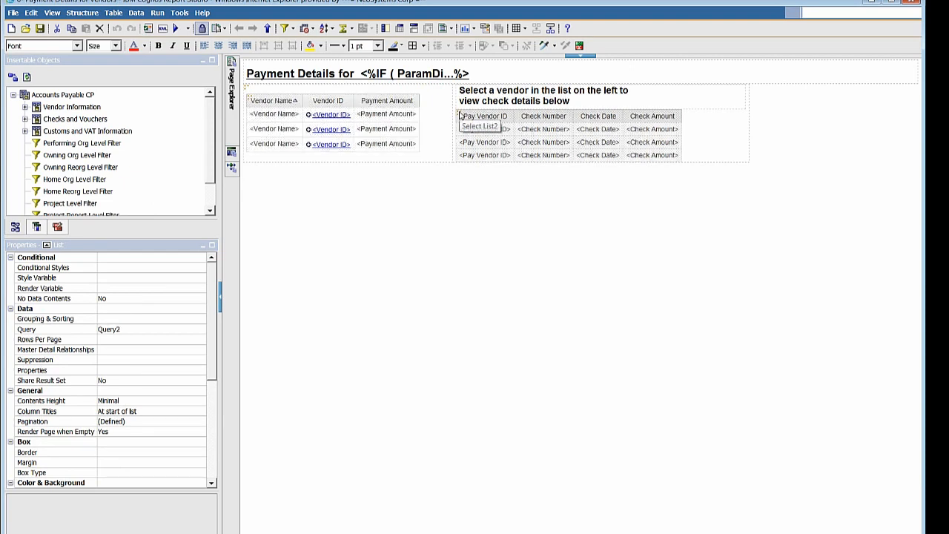
- Review the drill-through definition of the Vendor ID column body, including its target report and parameter, without changing it
left_click(338, 137)
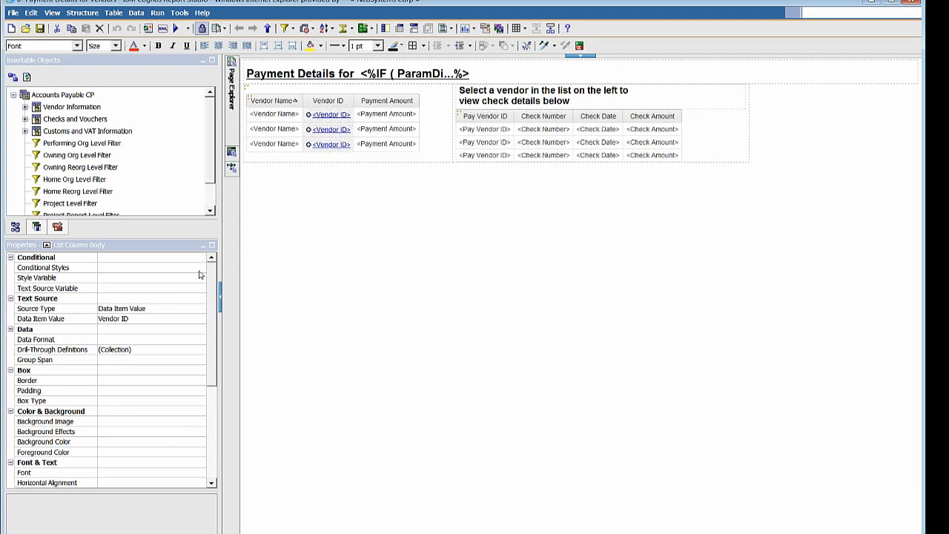
left_click(159, 353)
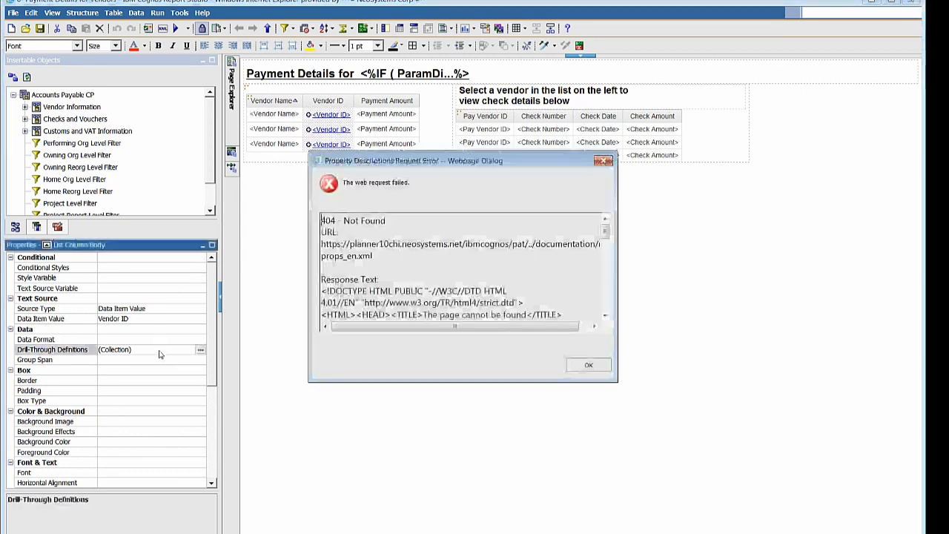
left_click(588, 365)
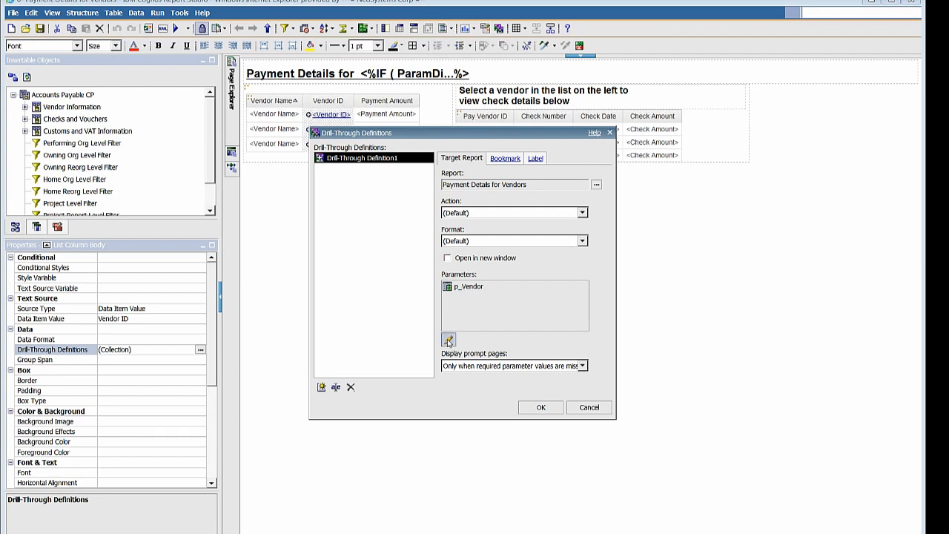
left_click(602, 410)
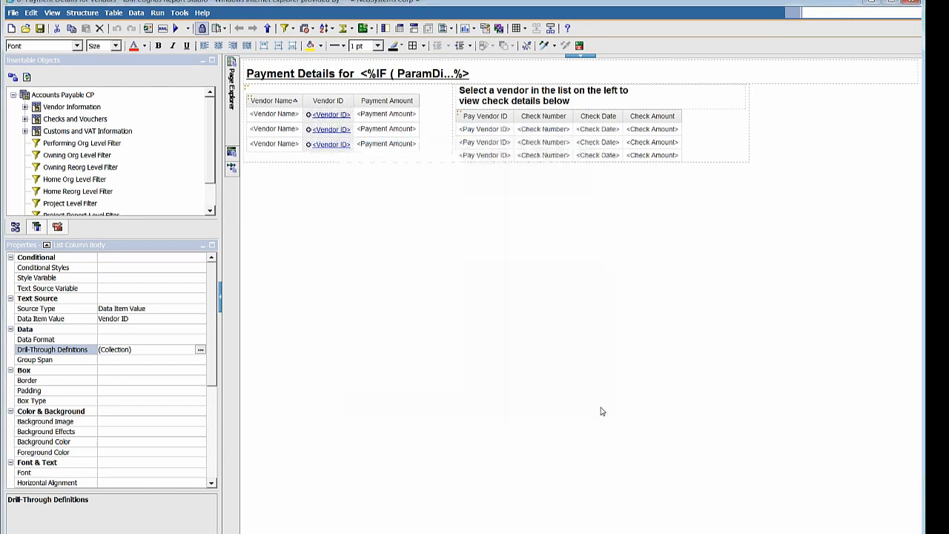